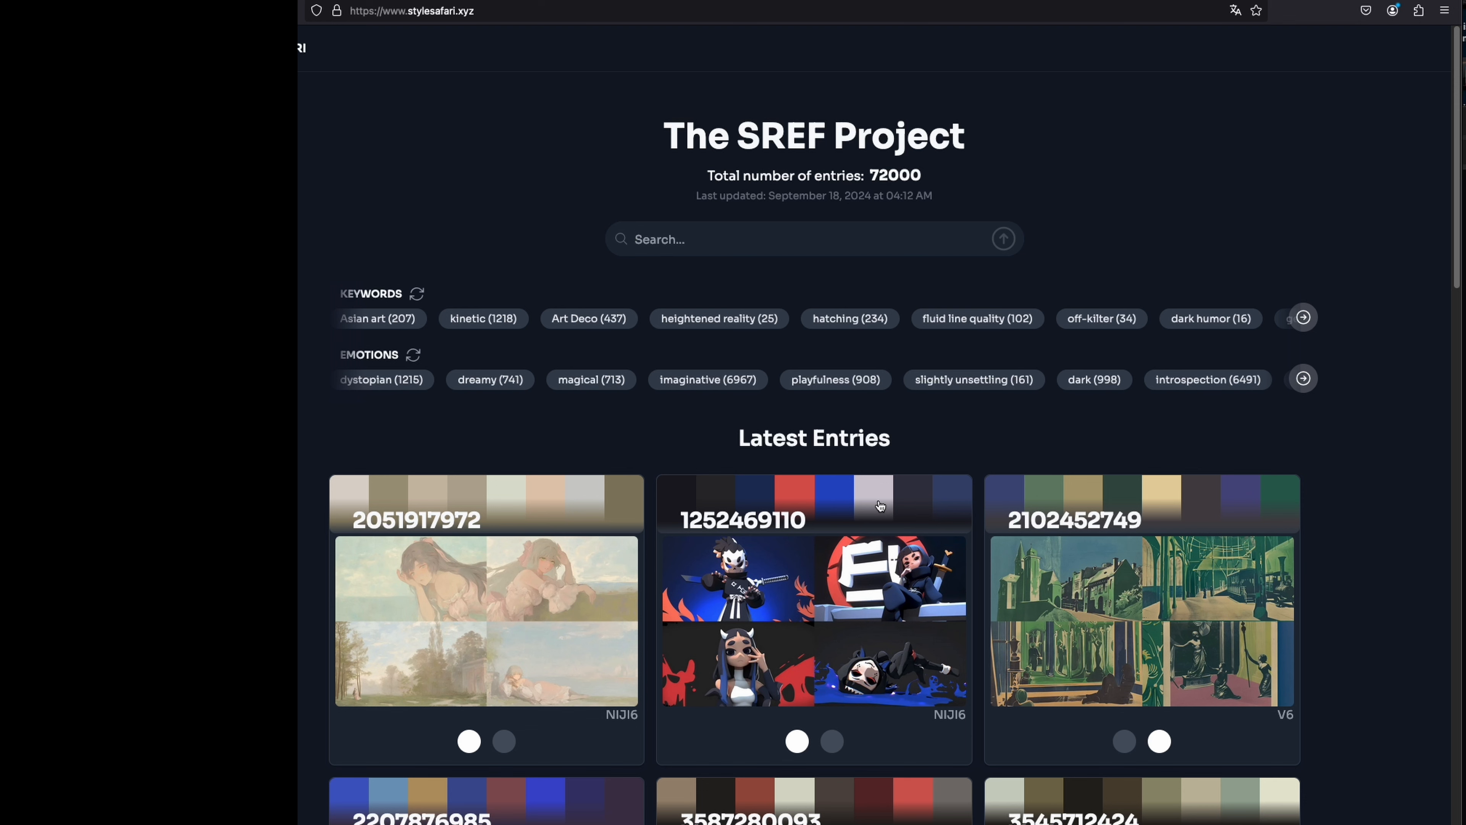
pyautogui.write('ollage')
pyautogui.press('Return')
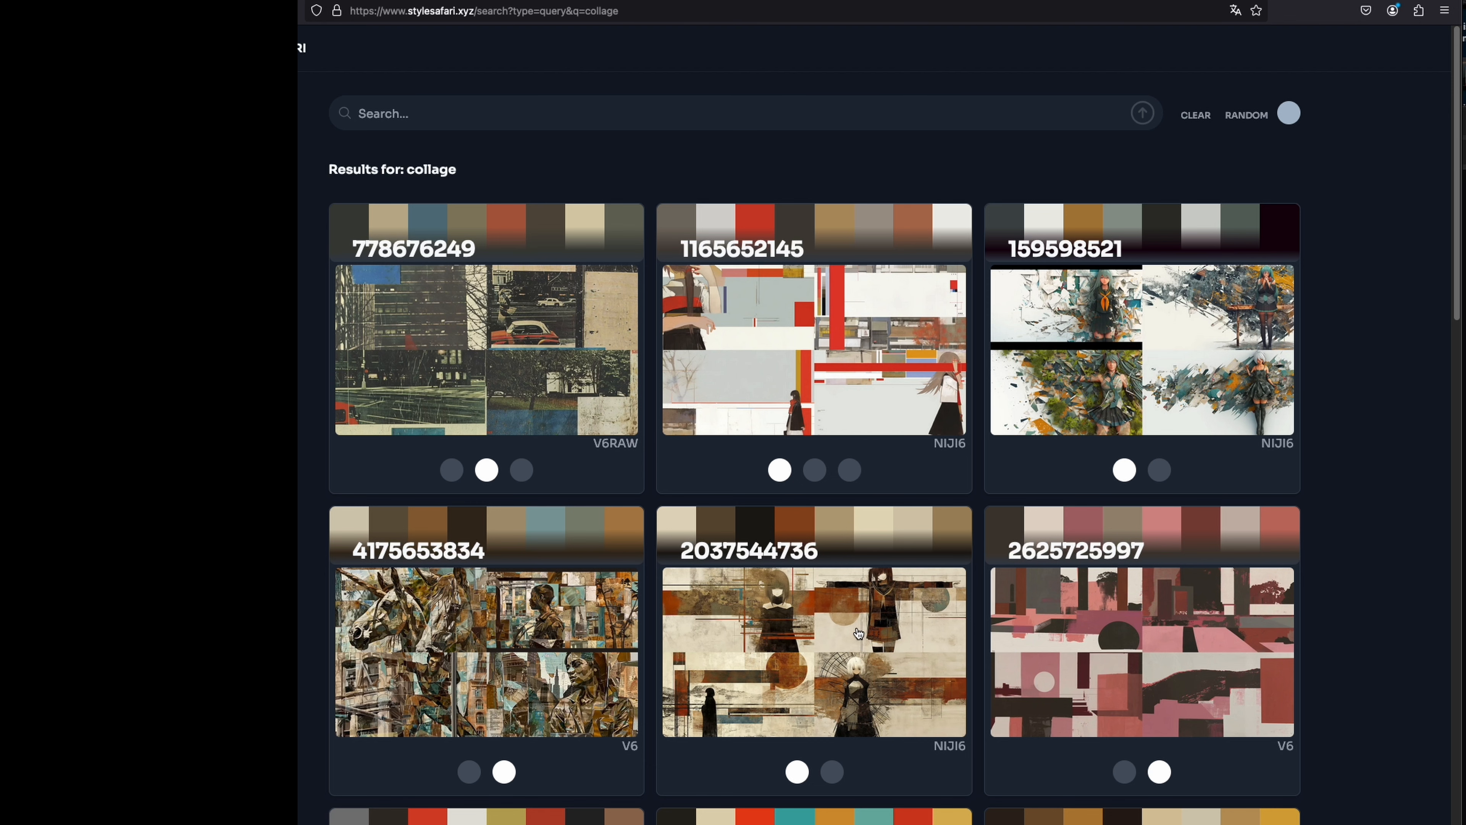
pyautogui.scroll(-3, 861, 635)
pyautogui.scroll(-12, 859, 633)
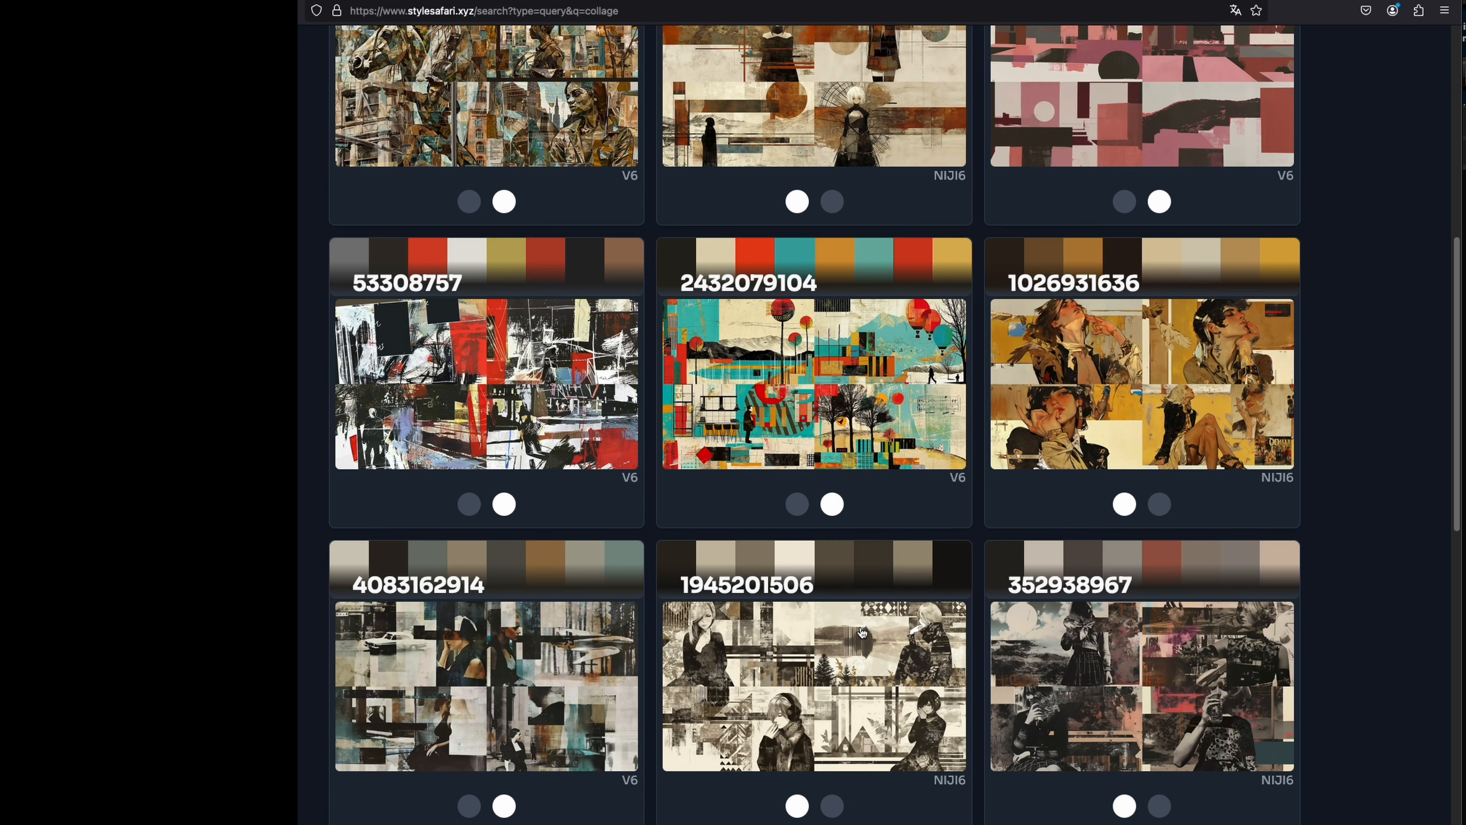
pyautogui.scroll(4, 862, 631)
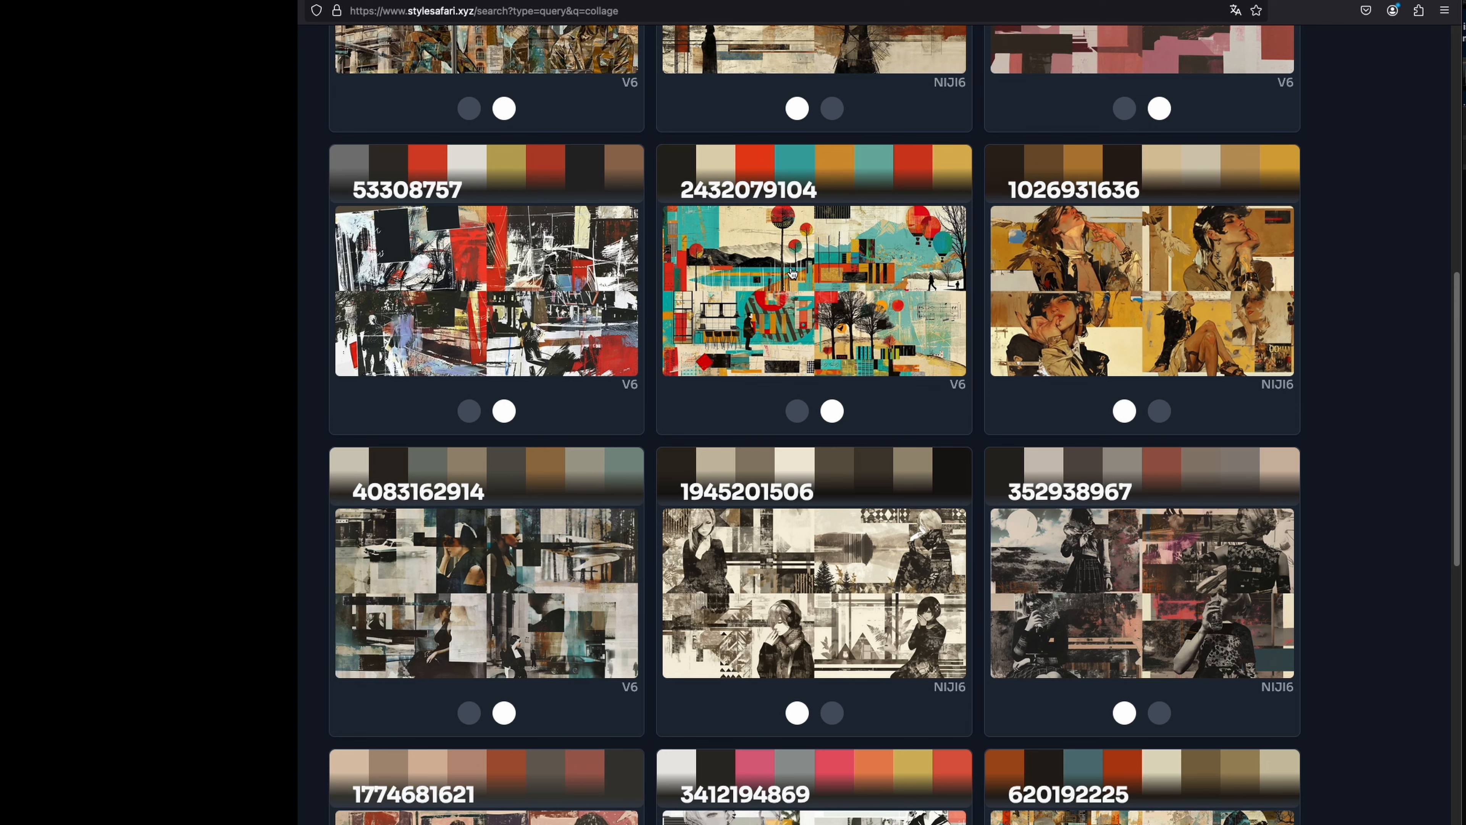
pyautogui.click(771, 295)
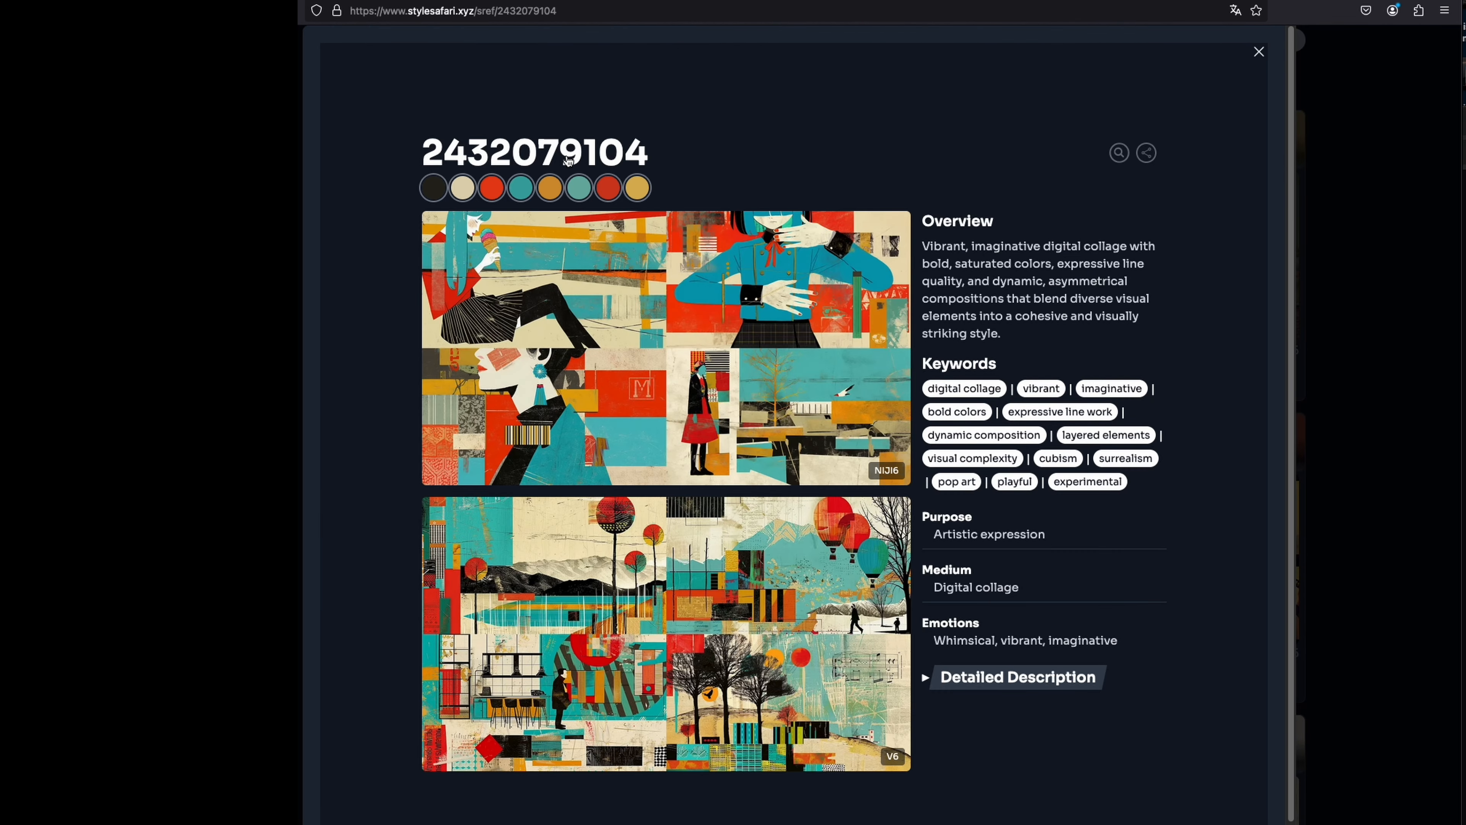
pyautogui.click(569, 161)
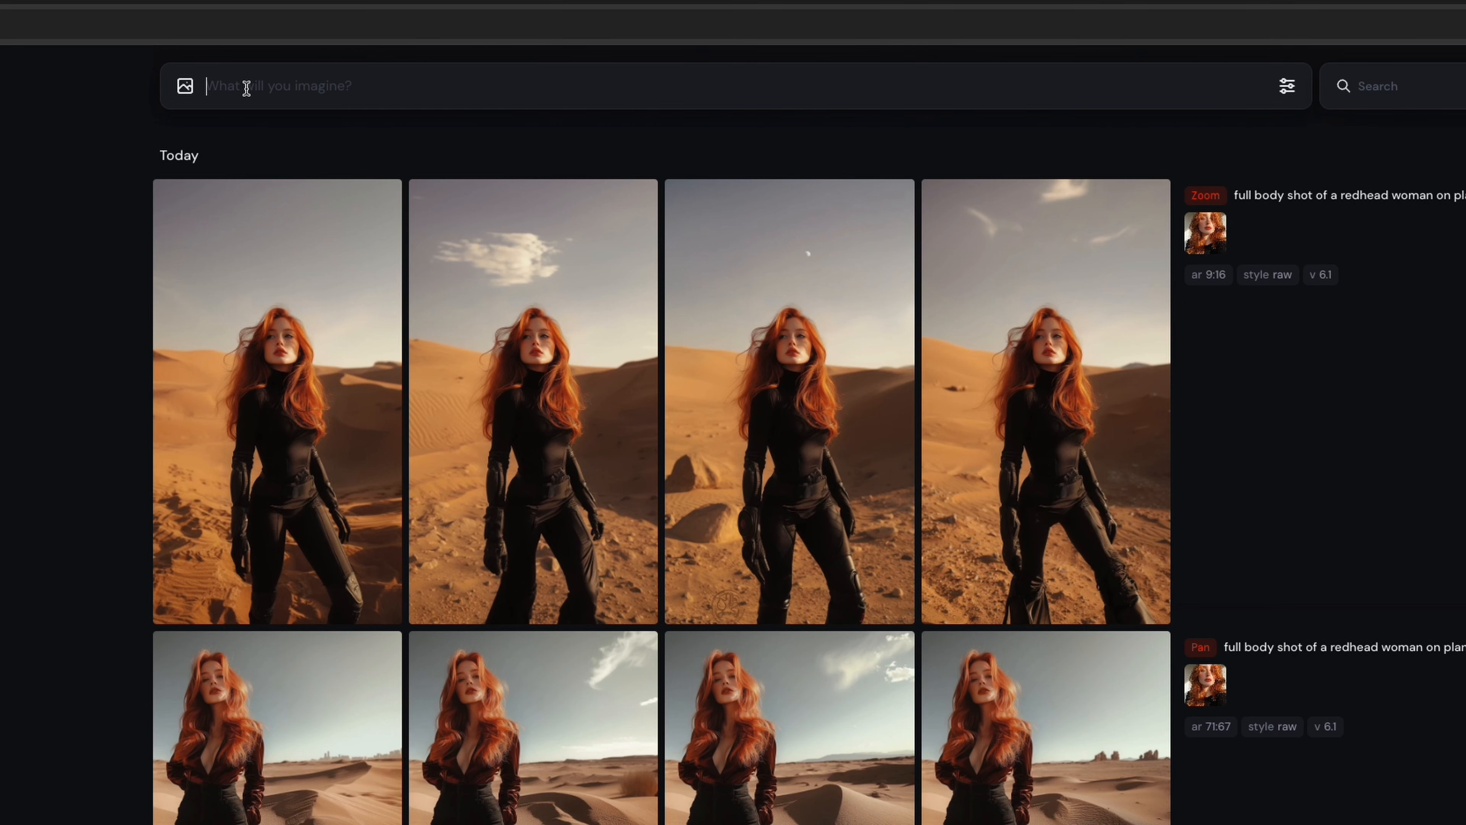
pyautogui.hotkey('ctrl', 'v')
pyautogui.moveTo(353, 85); pyautogui.dragTo(164, 88)
pyautogui.press('BackSpace')
pyautogui.write('two people, a man and a woma')
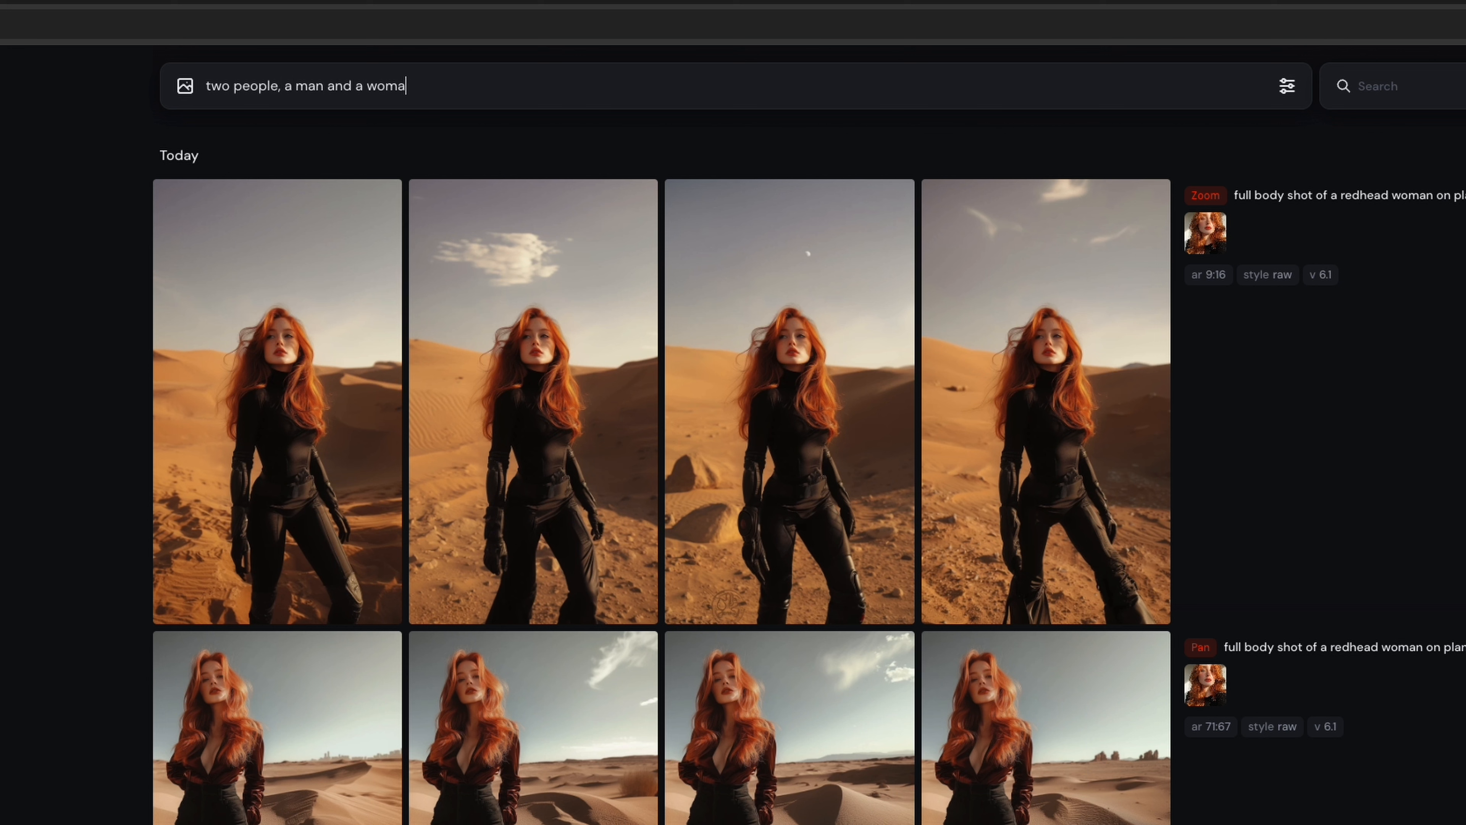
pyautogui.write('n ge')
pyautogui.write('n z, collage magazine co')
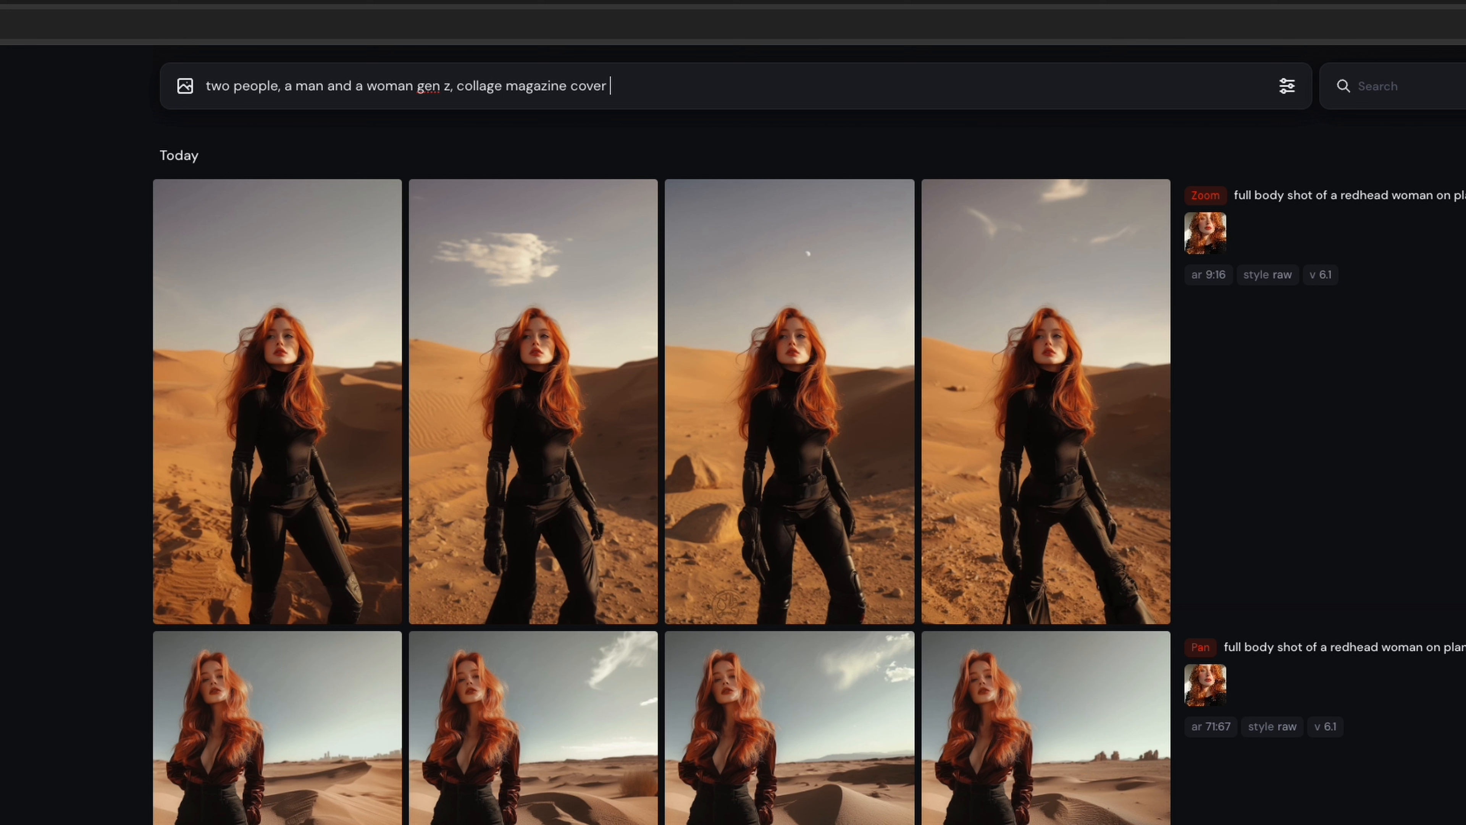
pyautogui.write('ver')
pyautogui.hotkey('ctrl', 'v')
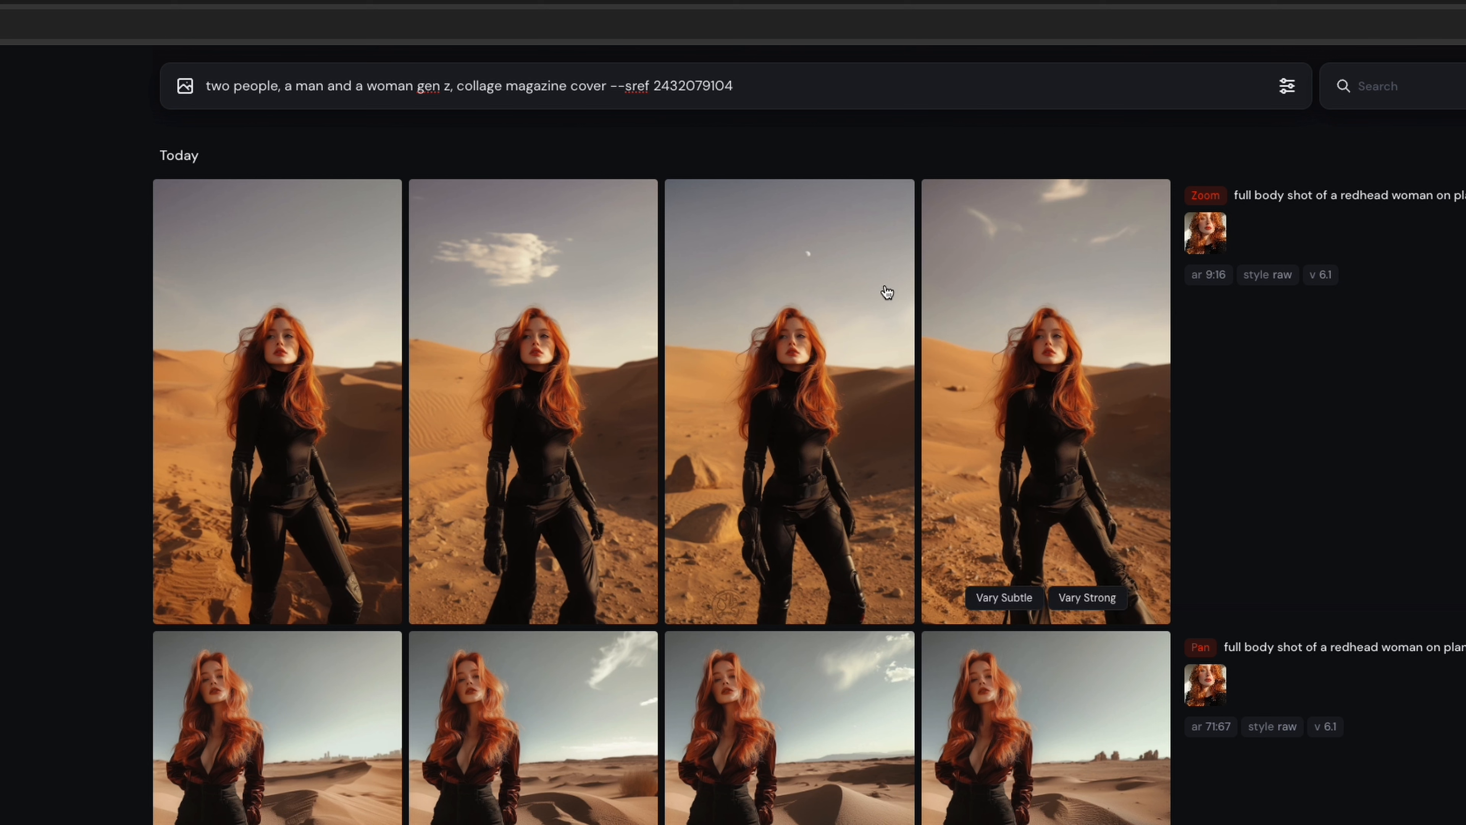
# Set the image size to square 1:1 and generate the images from the prompt.
pyautogui.click(1286, 88)
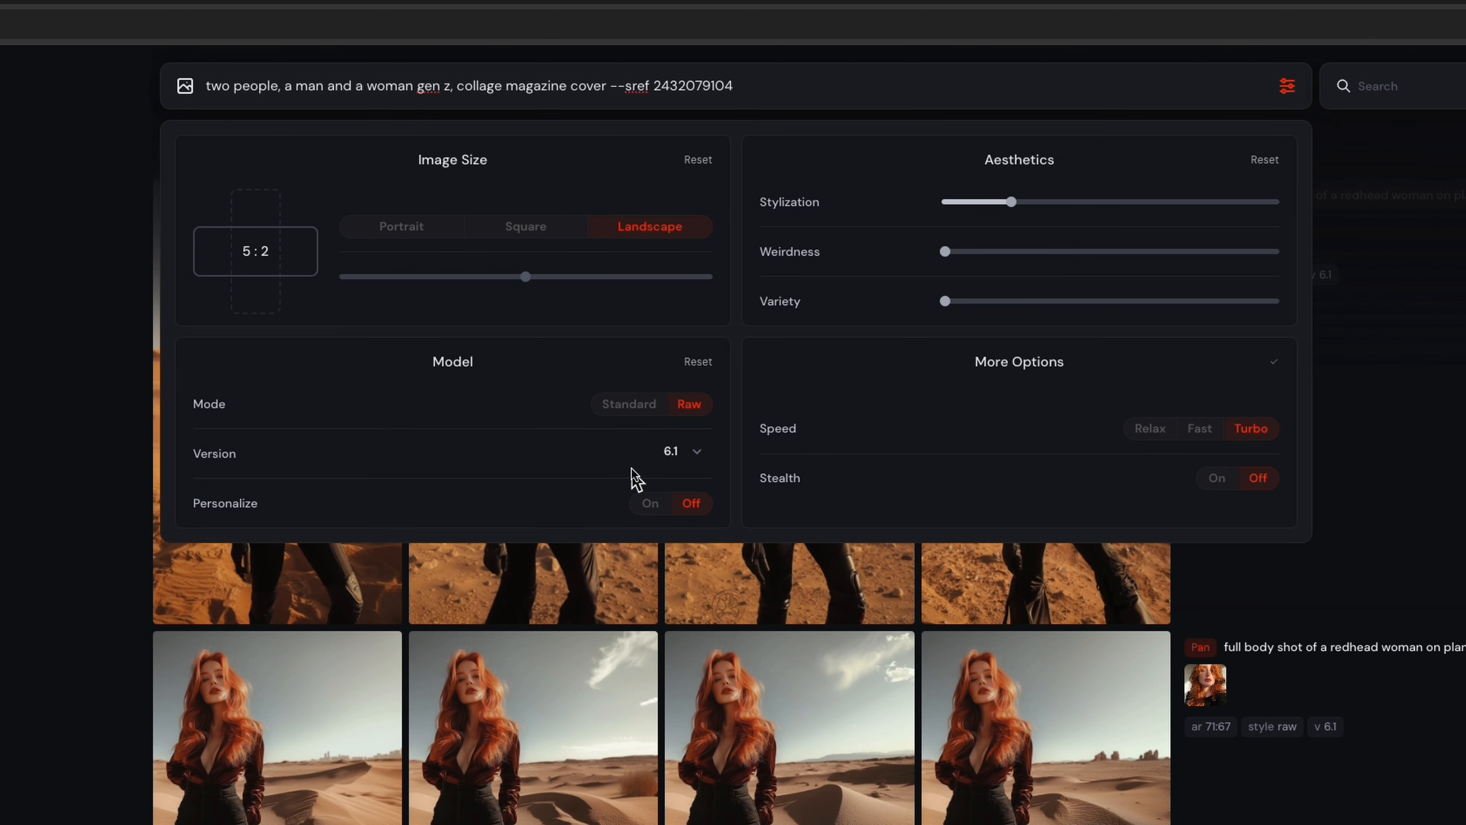
pyautogui.click(527, 228)
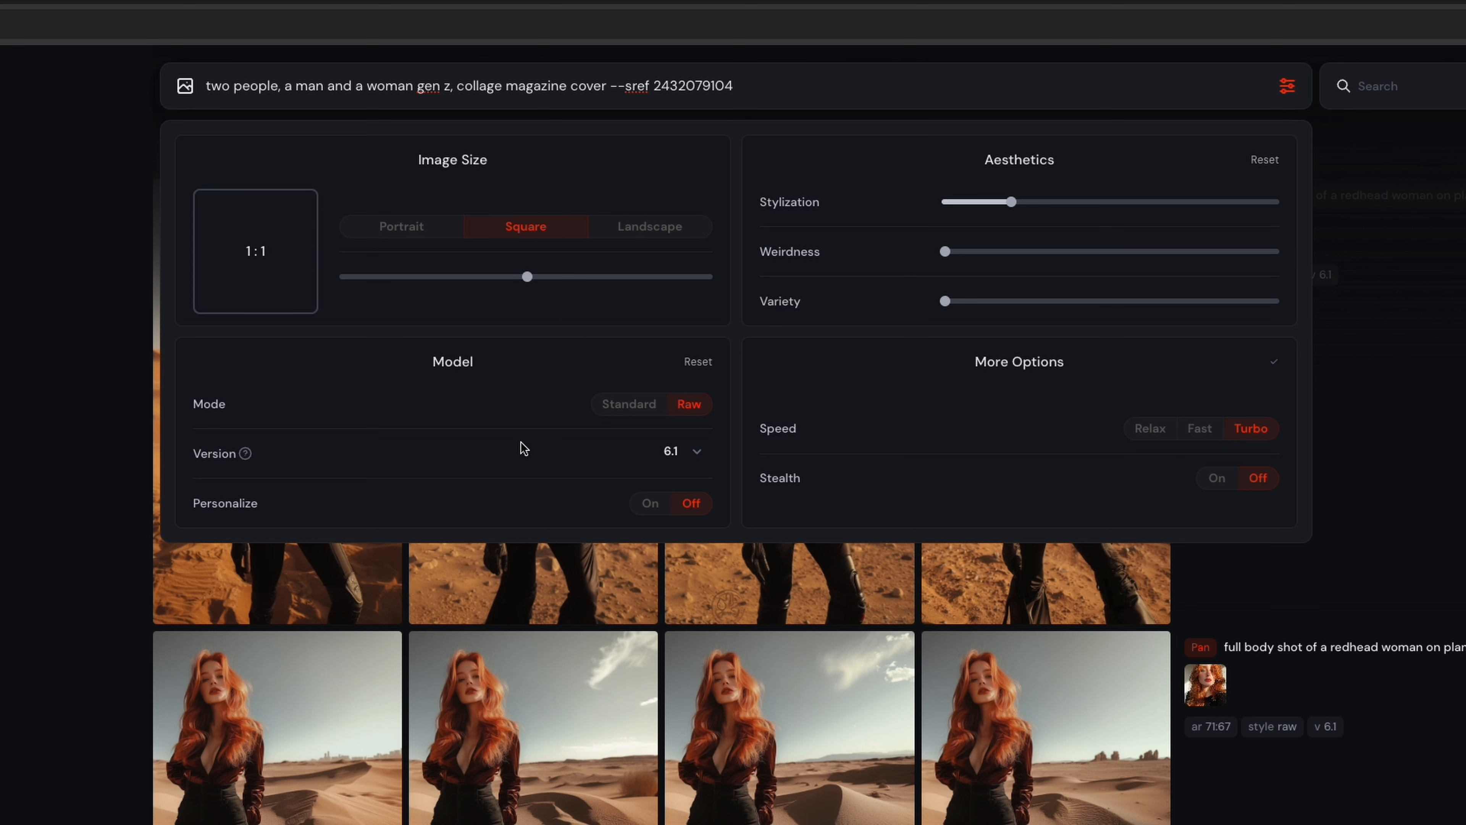
pyautogui.moveTo(1009, 215)
pyautogui.click(1153, 90)
pyautogui.press('Return')
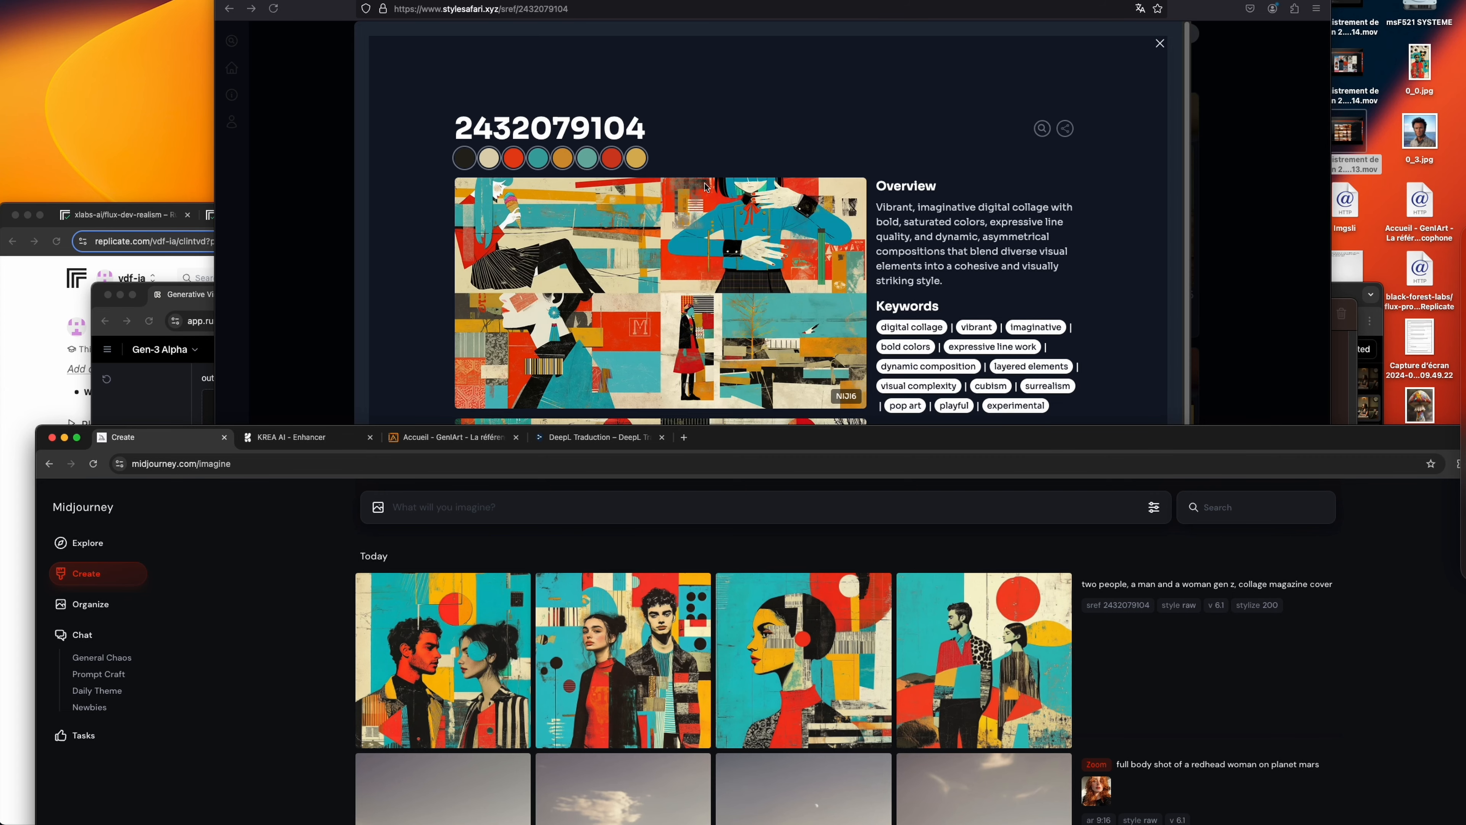
# Compare the four generated collage images at full size, ending on the second one.
pyautogui.moveTo(761, 435); pyautogui.dragTo(727, 1)
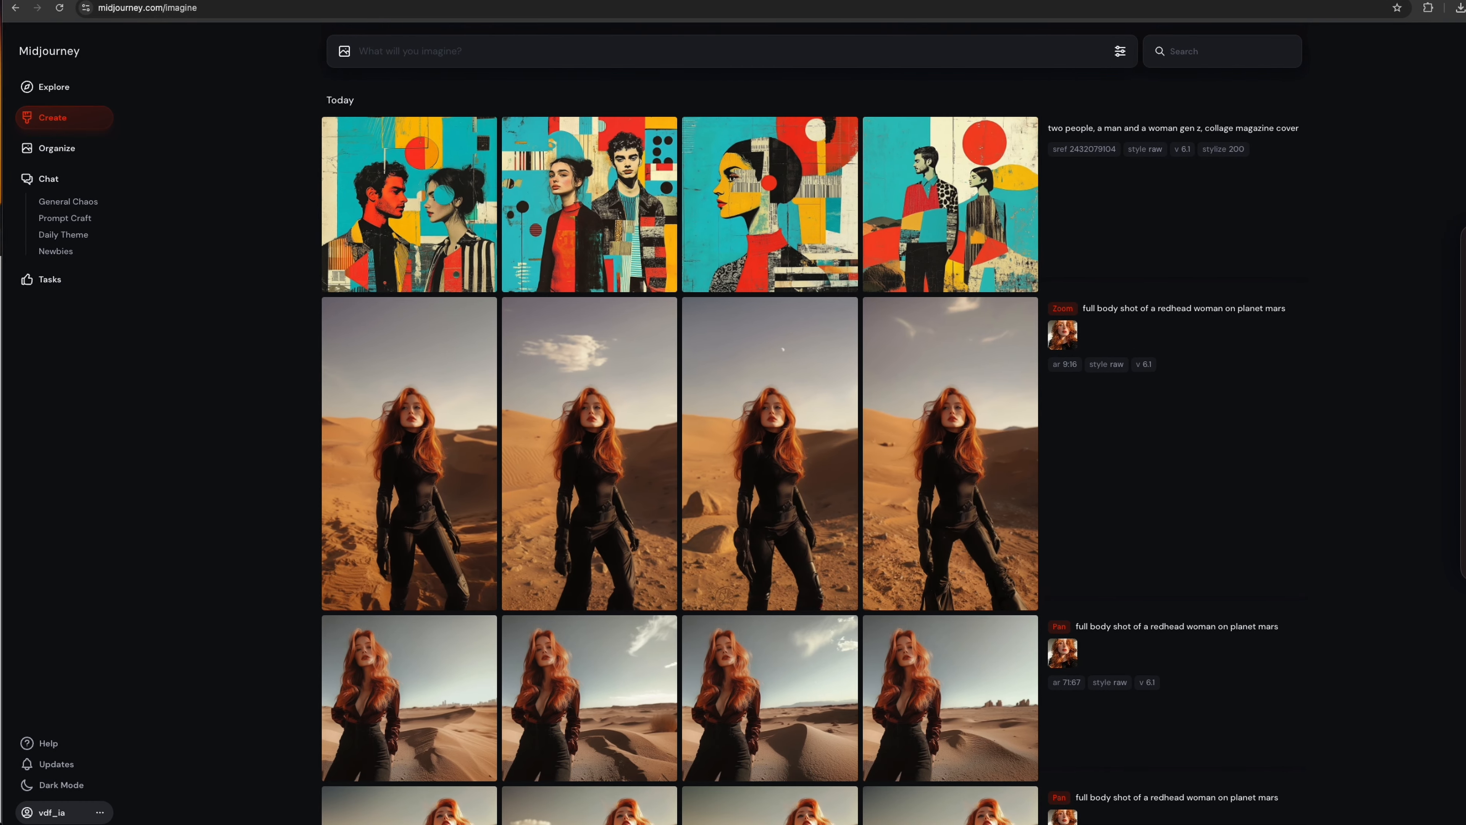
pyautogui.click(485, 216)
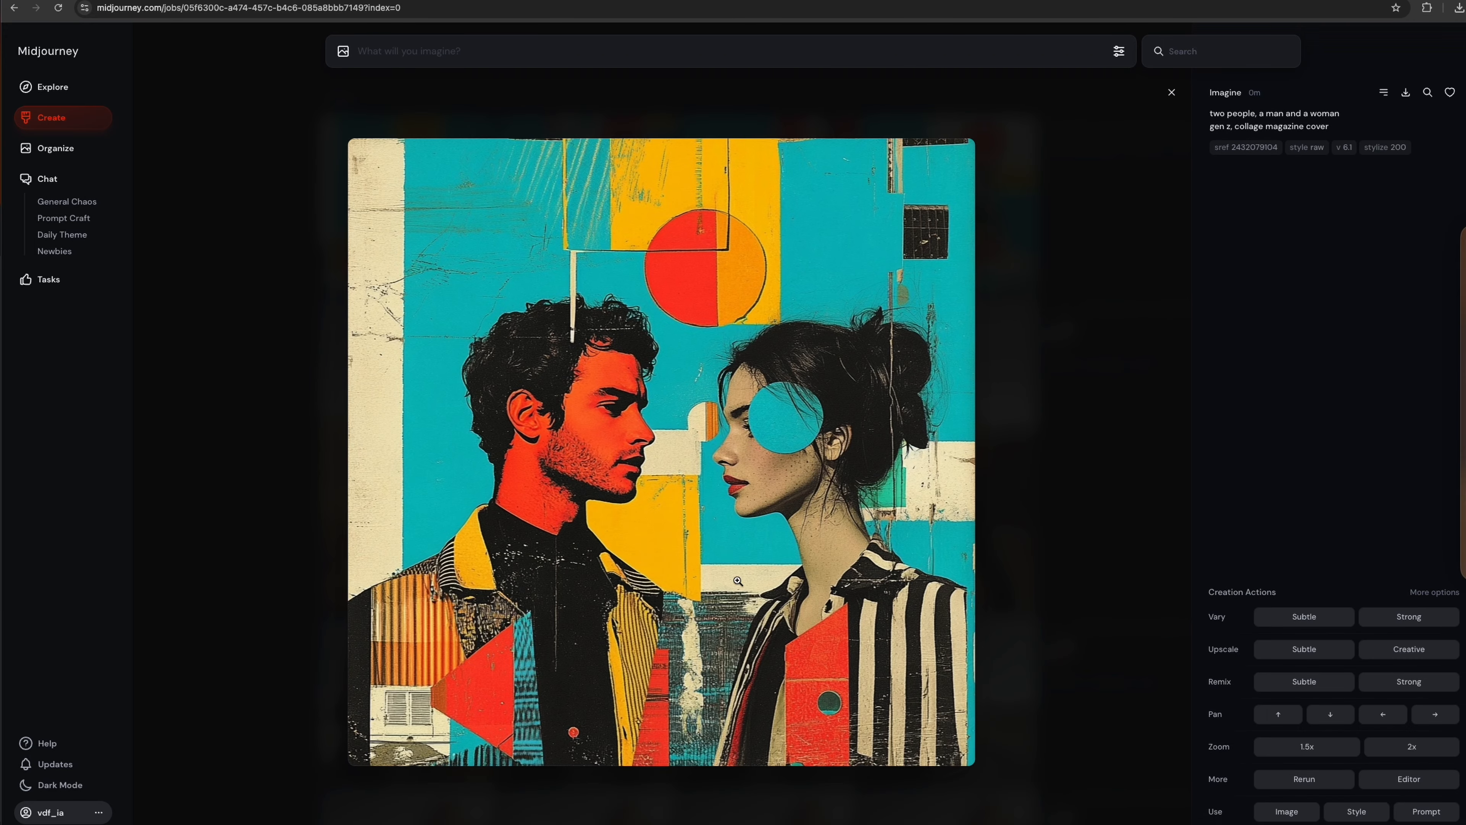
pyautogui.press('Right')
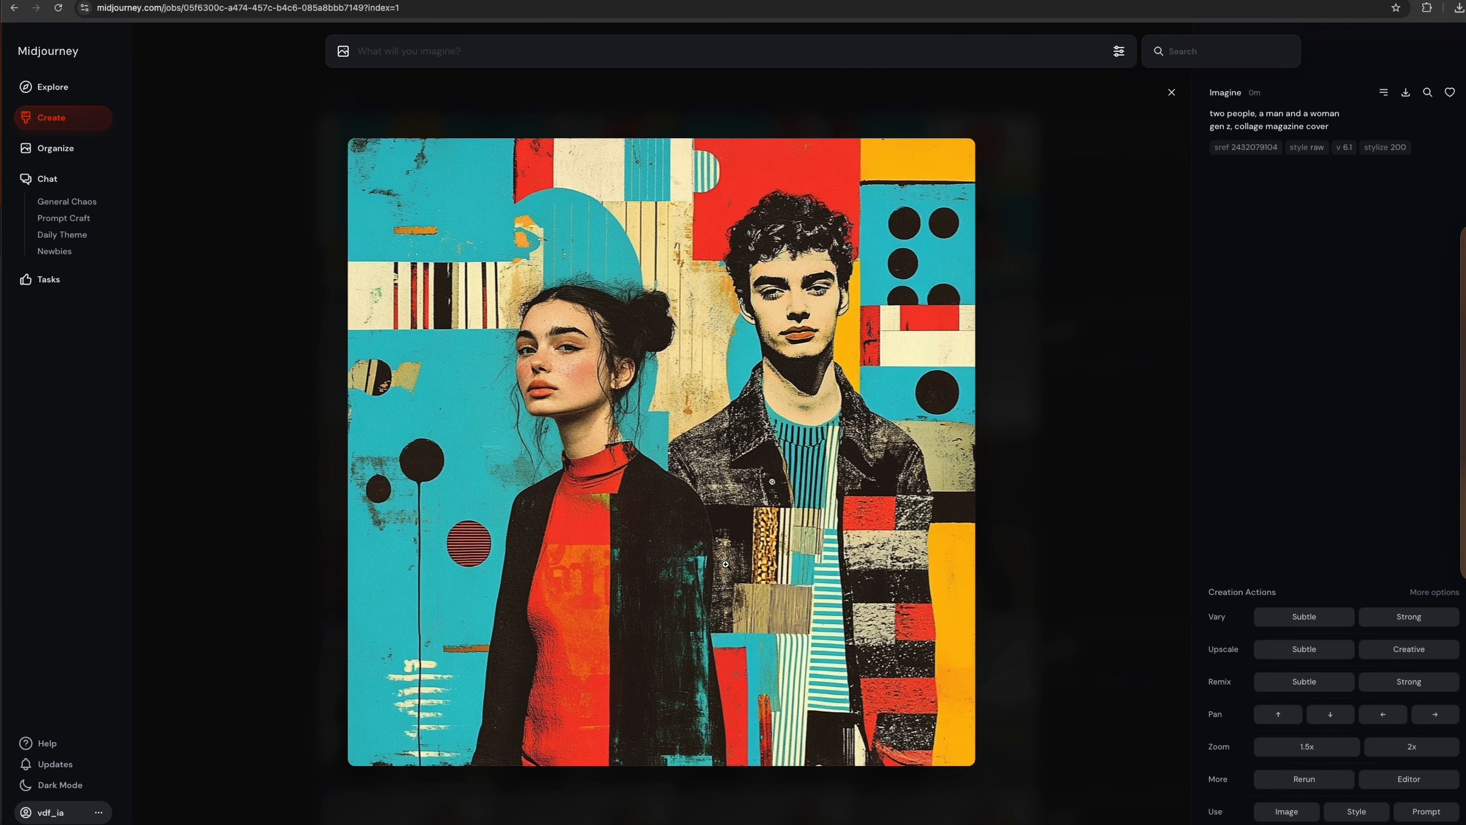
pyautogui.press('Right')
pyautogui.press('Right')
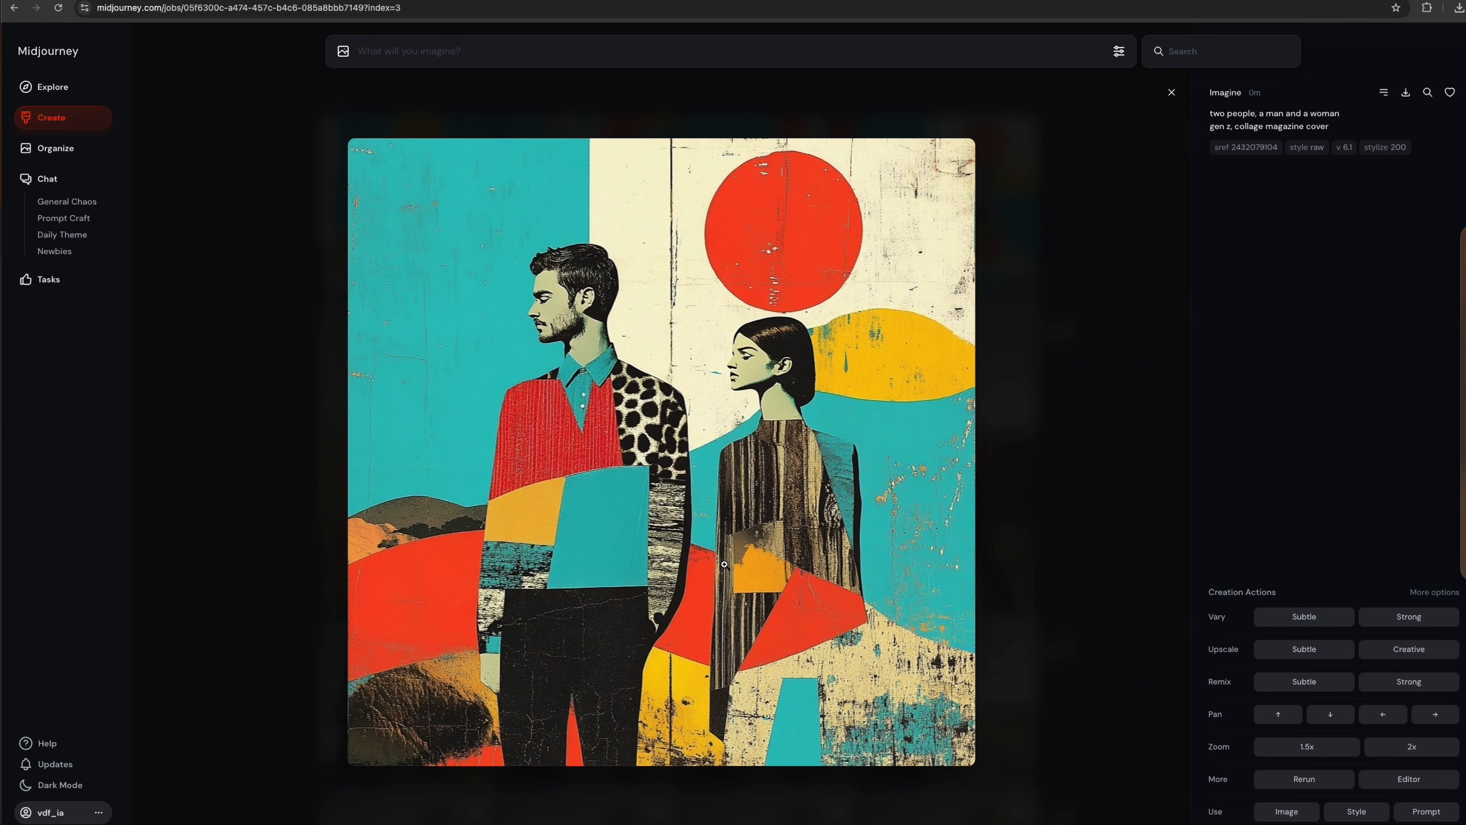
pyautogui.press('Left')
pyautogui.press('Left')
pyautogui.press('Left')
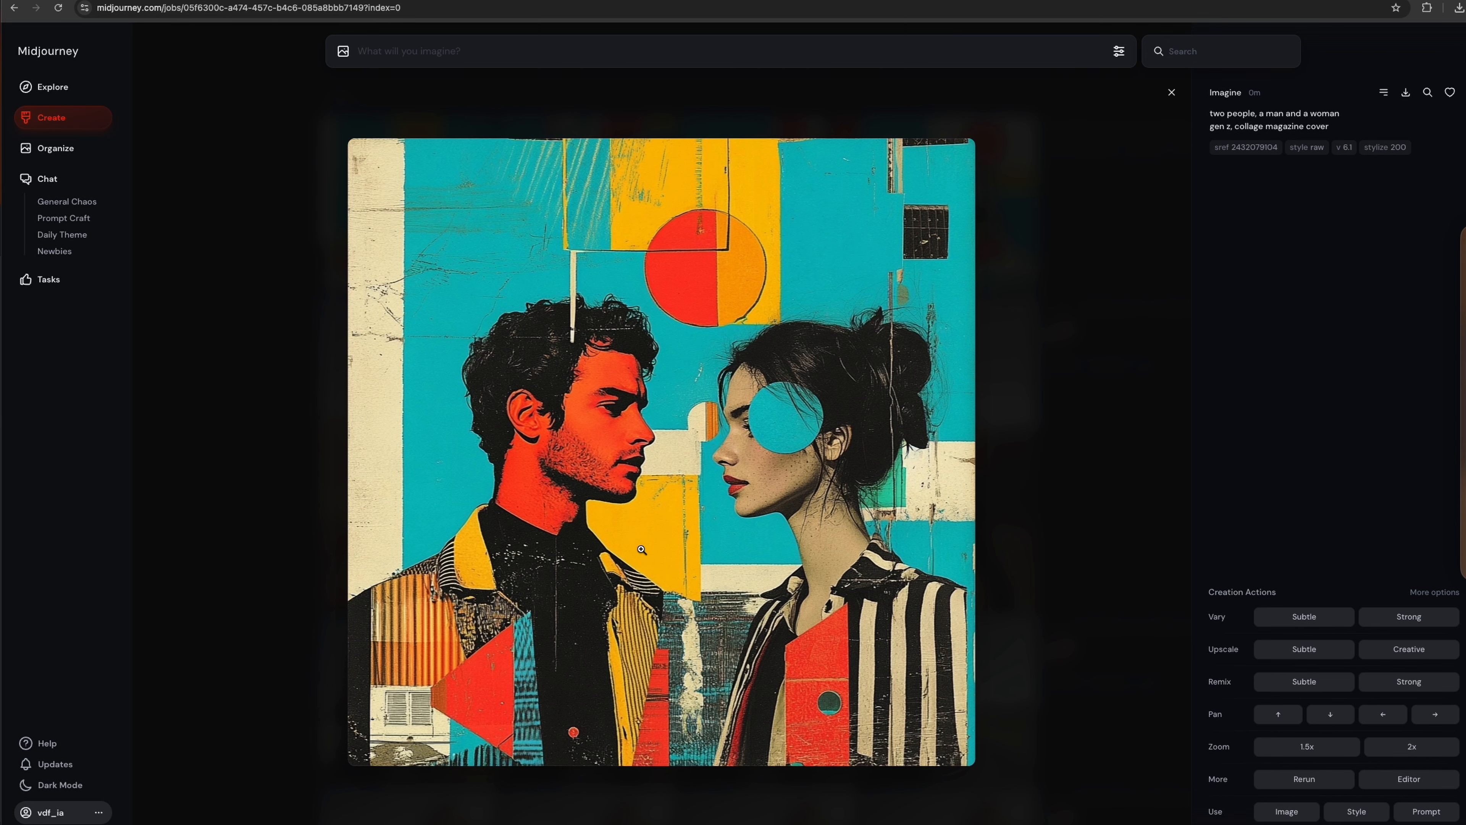
pyautogui.press('Right')
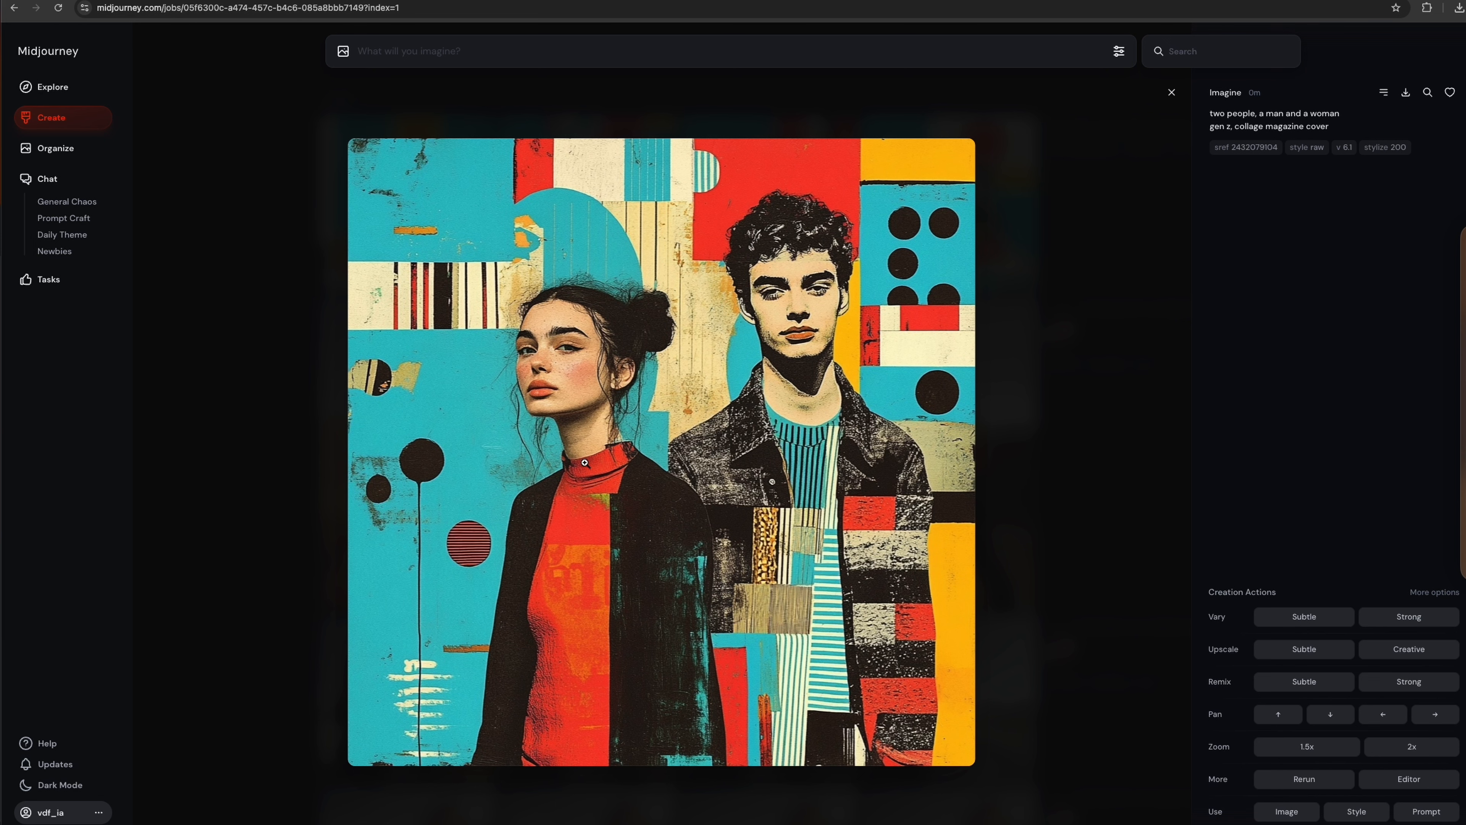
# Open the second collage image in the editor and extend its canvas to a 2:1 aspect ratio.
pyautogui.click(1408, 778)
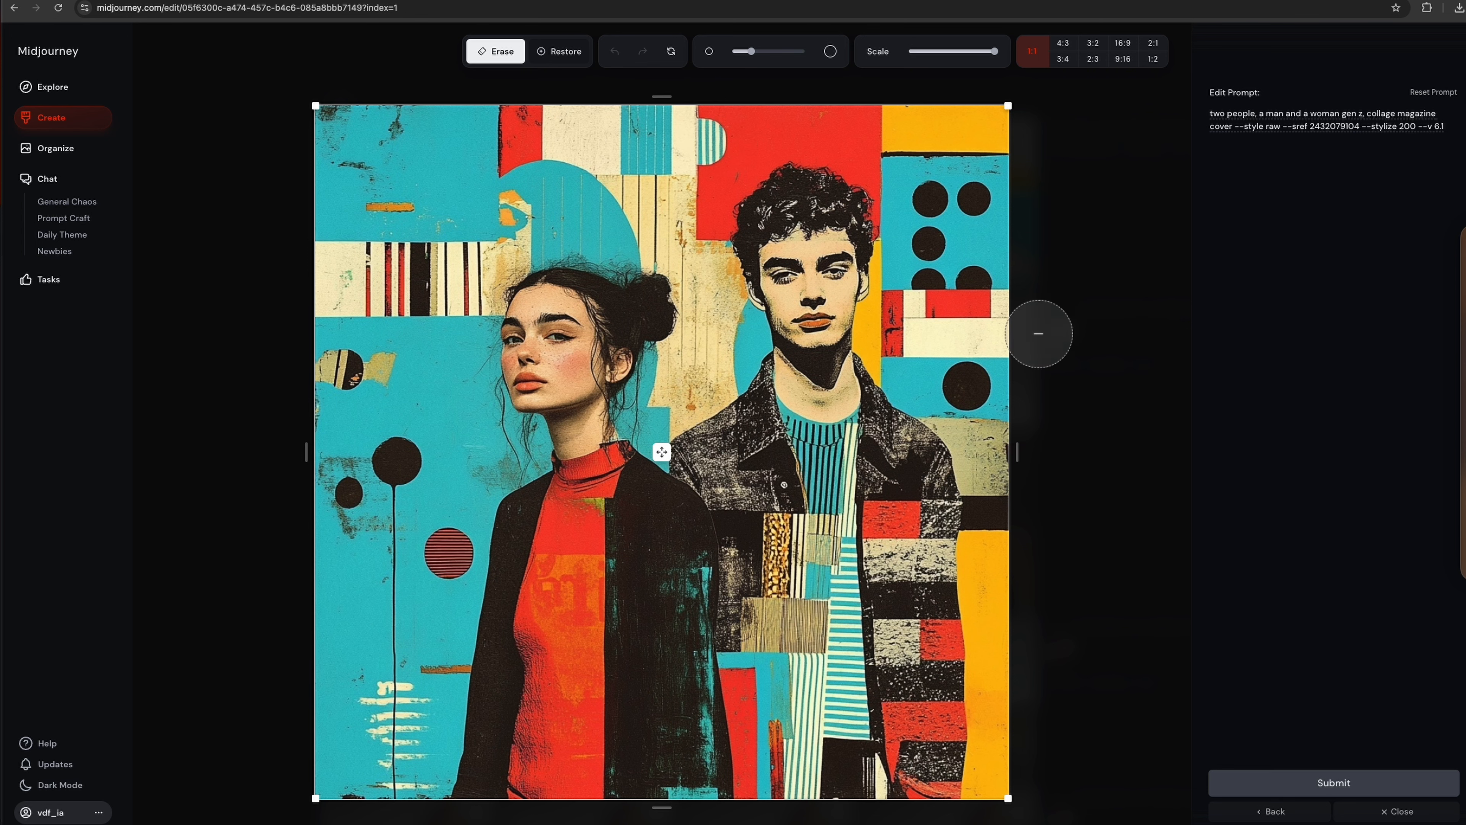
pyautogui.moveTo(1017, 453); pyautogui.dragTo(1289, 451)
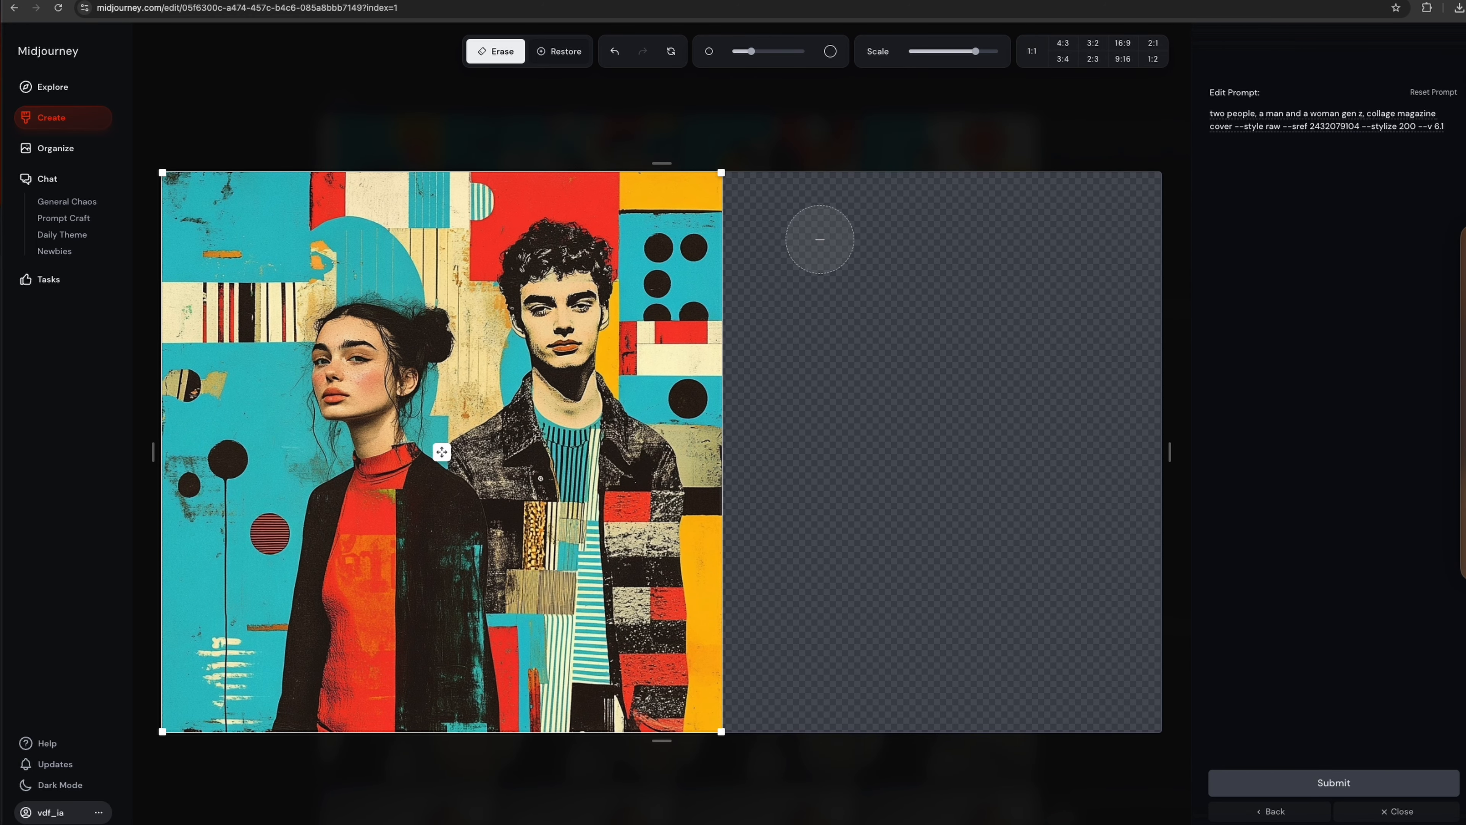
pyautogui.click(1122, 42)
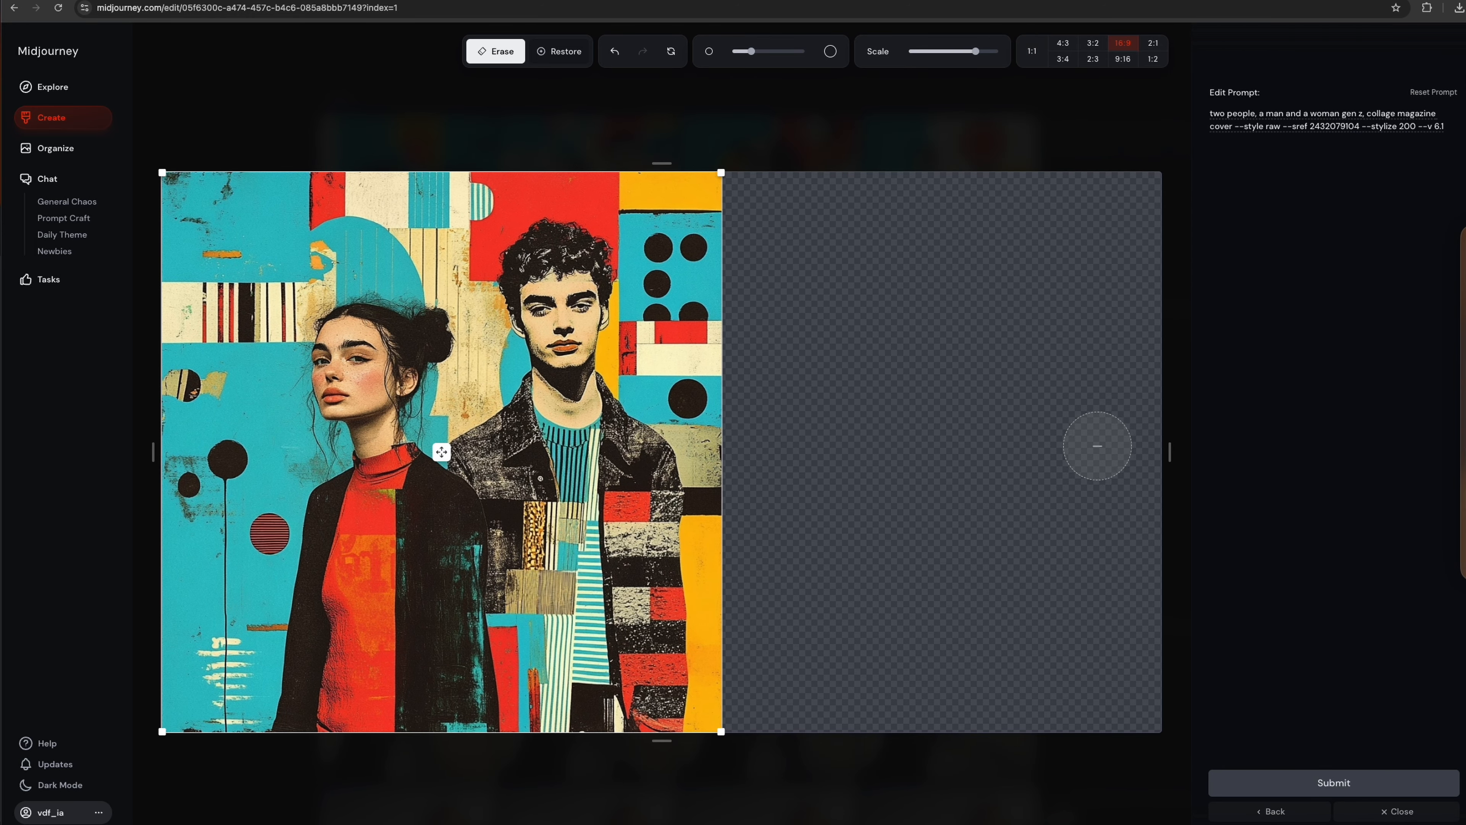
pyautogui.click(1156, 46)
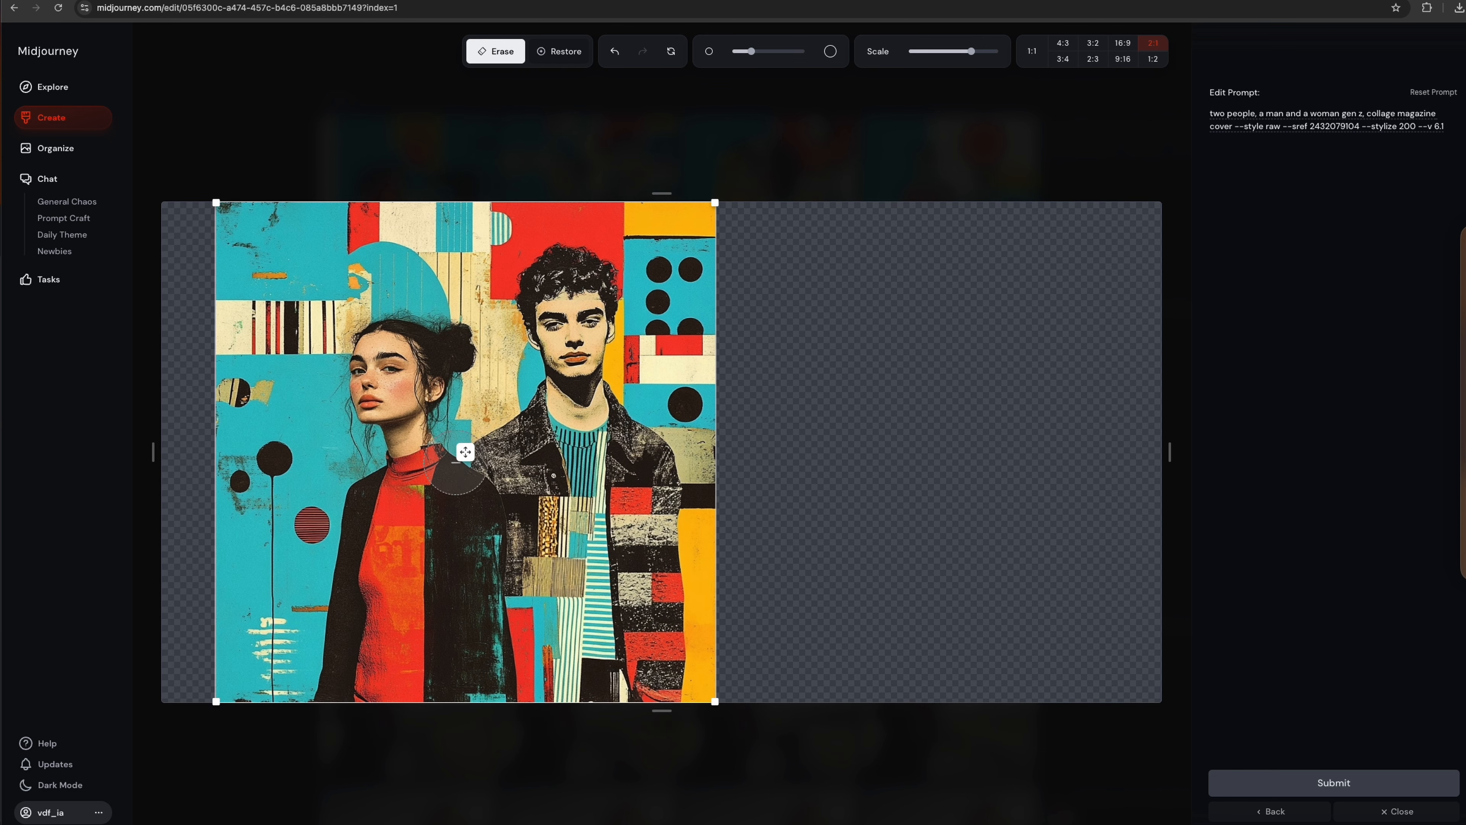
# Shrink the image and center it on the 2:1 canvas, and submit the edit to fill the surrounding area.
pyautogui.moveTo(464, 451); pyautogui.dragTo(742, 456)
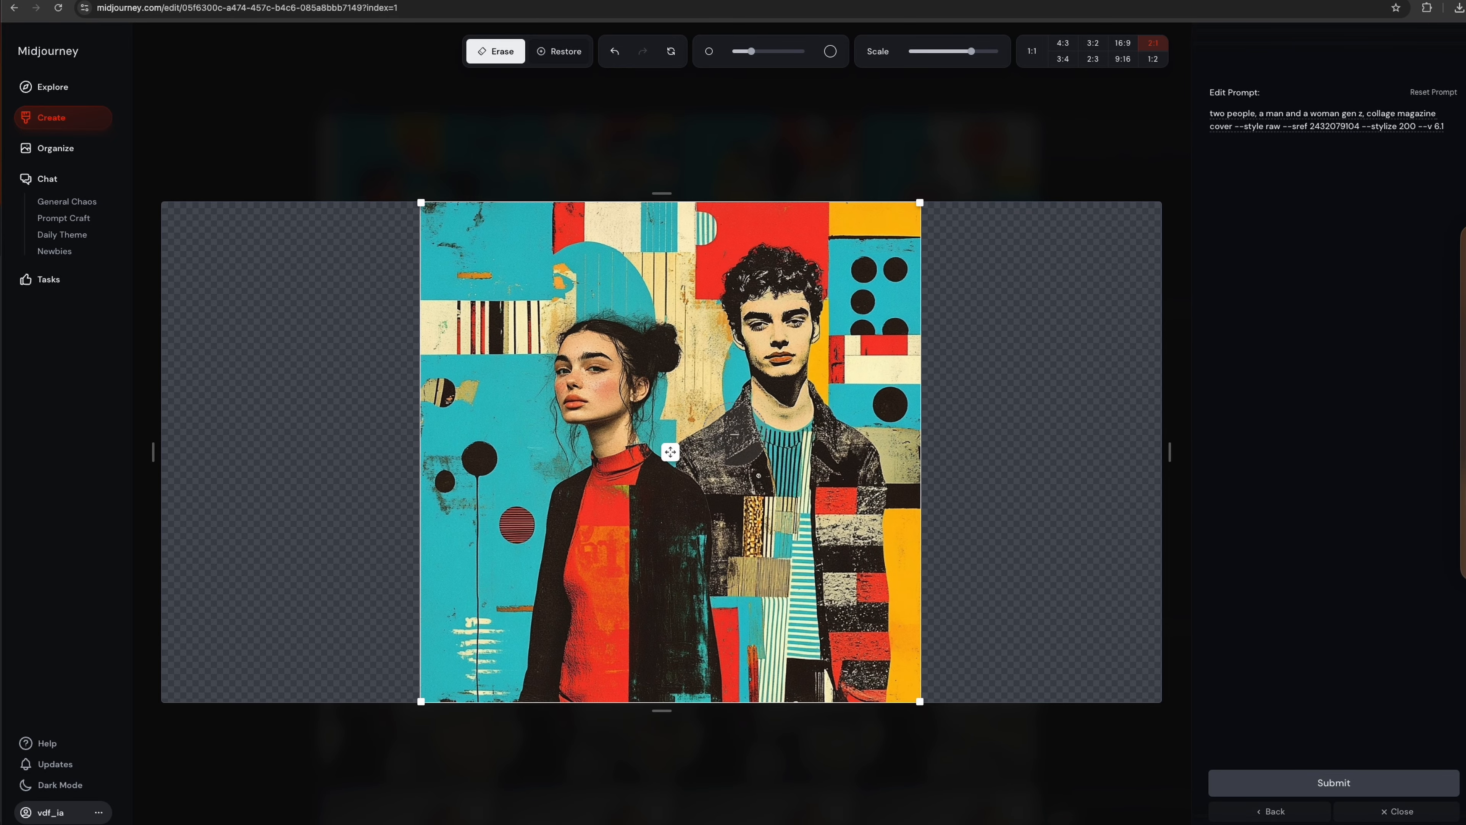
pyautogui.moveTo(921, 198); pyautogui.dragTo(763, 360)
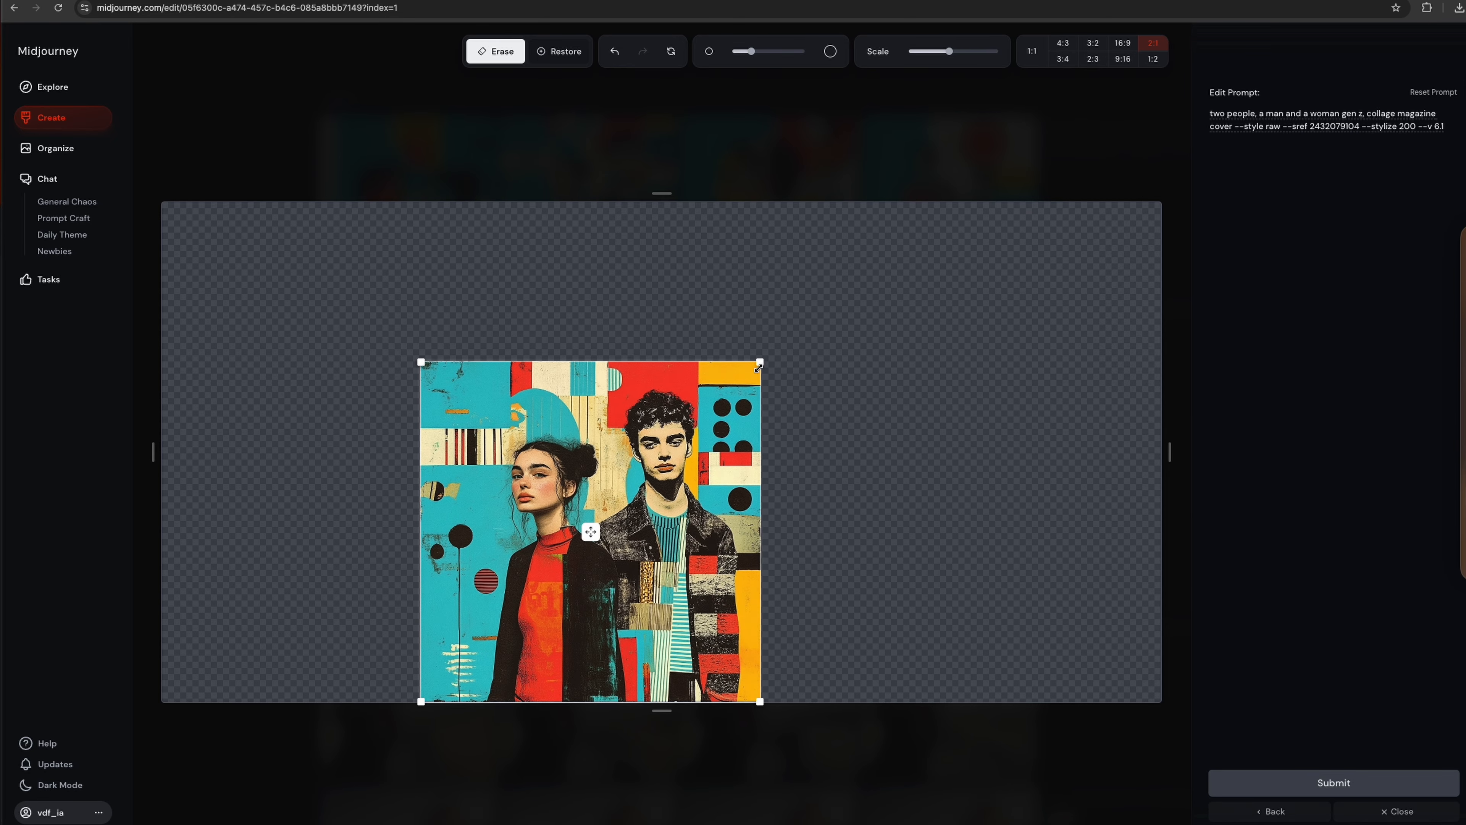
pyautogui.moveTo(647, 513); pyautogui.dragTo(690, 433)
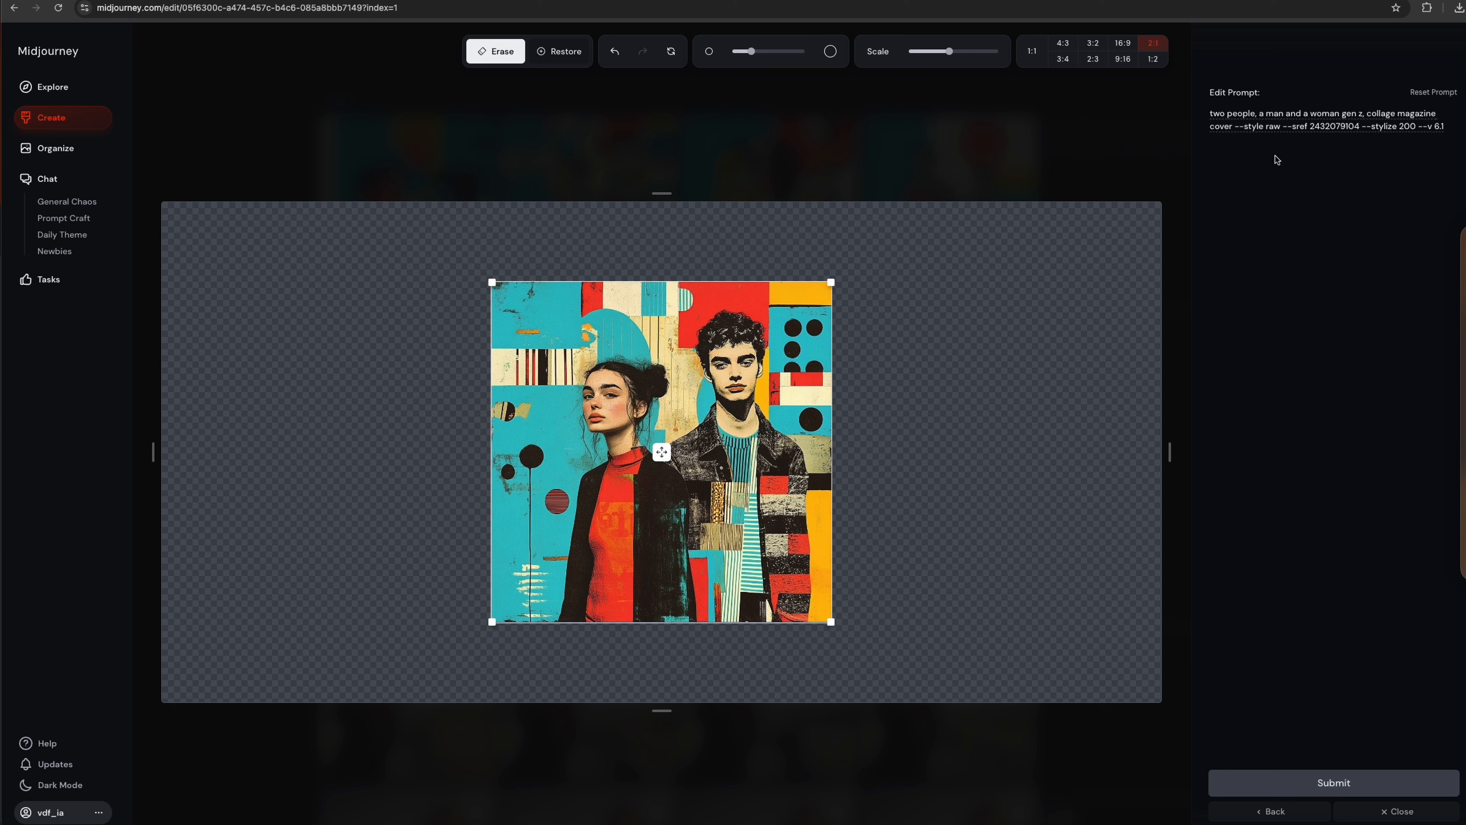
pyautogui.click(1287, 783)
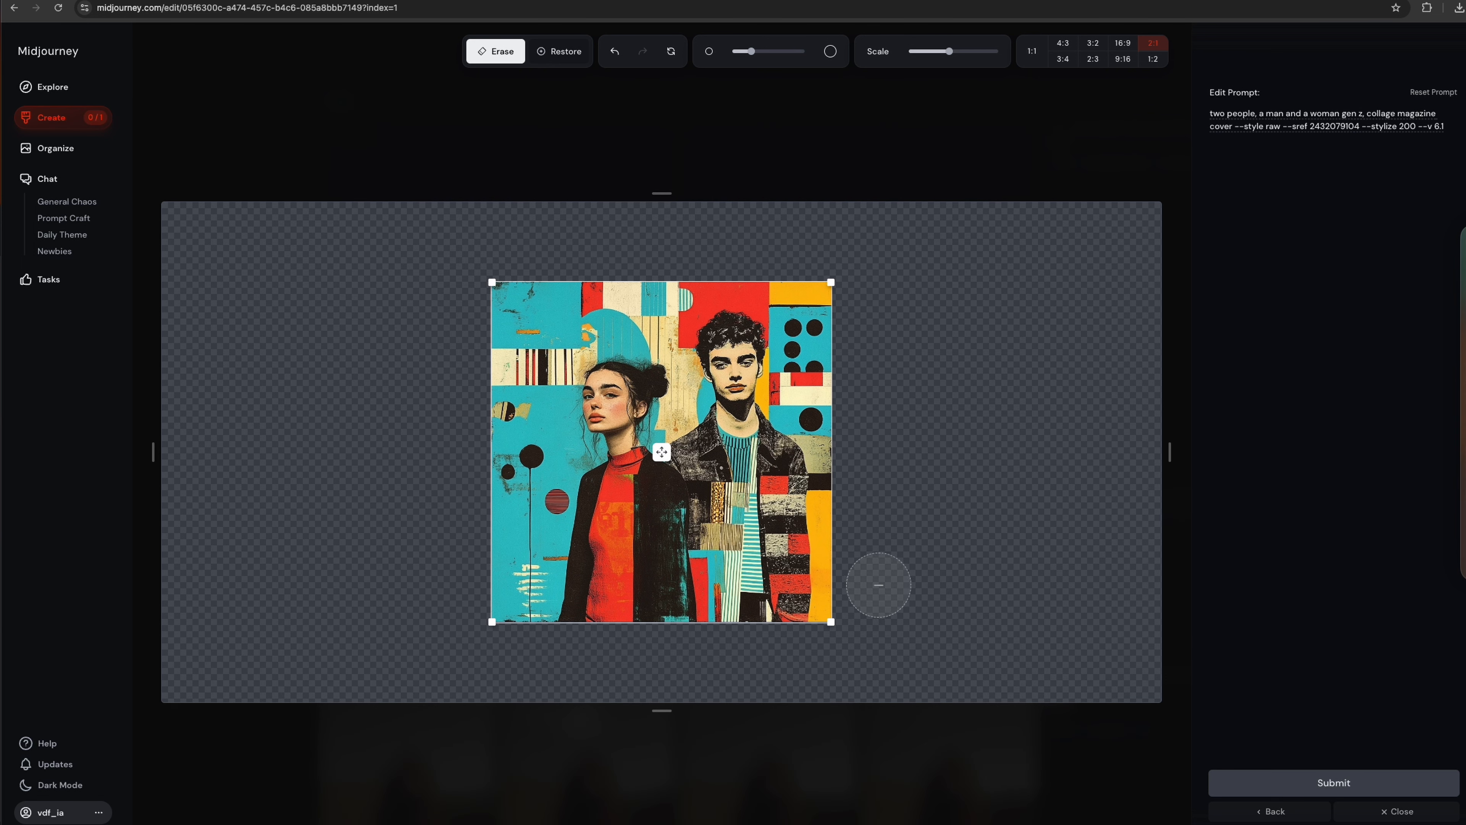
# Review the 2:1 edit results among the creations and open the second version in the editor.
pyautogui.click(63, 118)
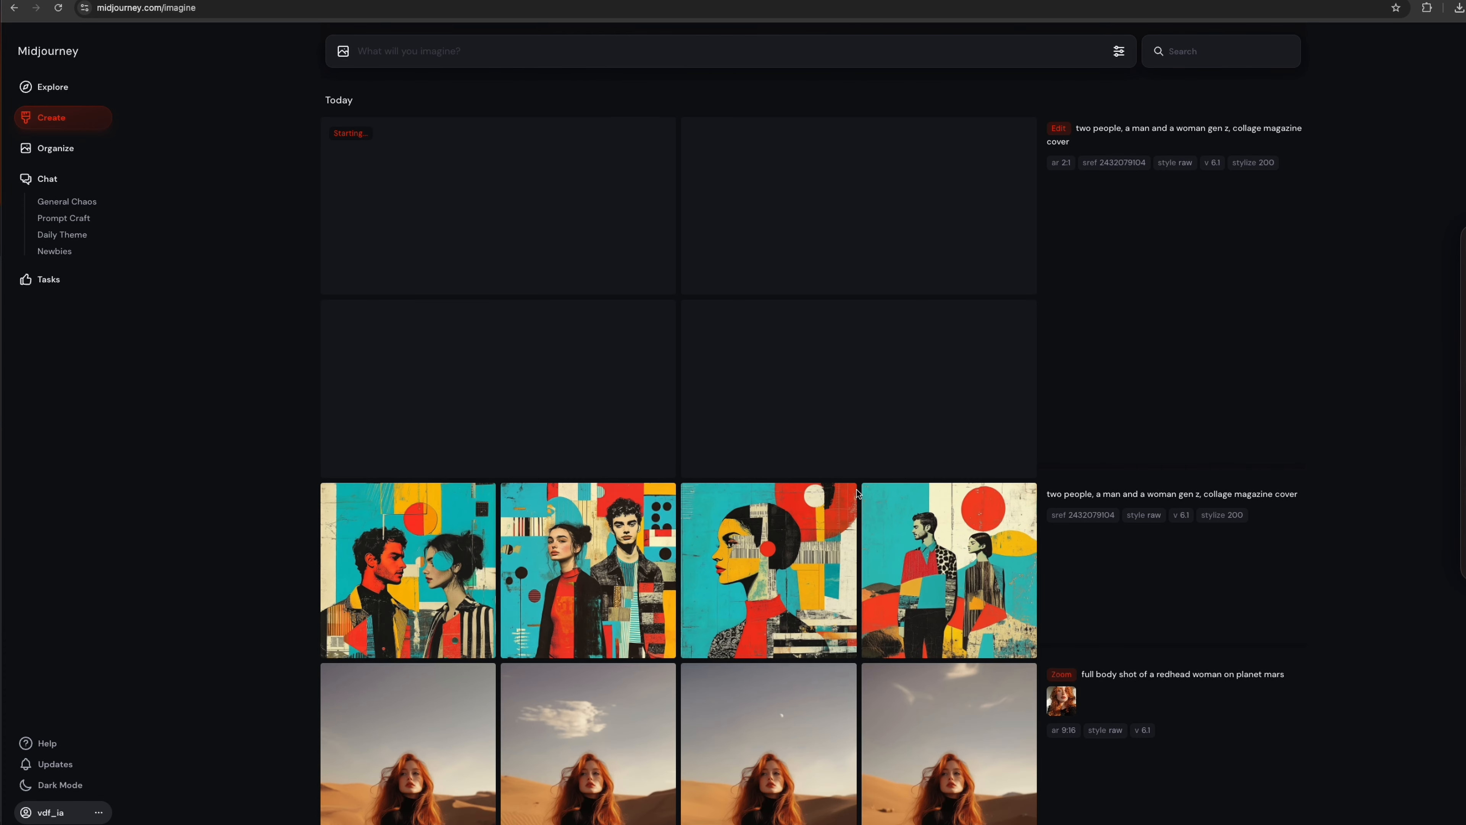
pyautogui.moveTo(856, 495)
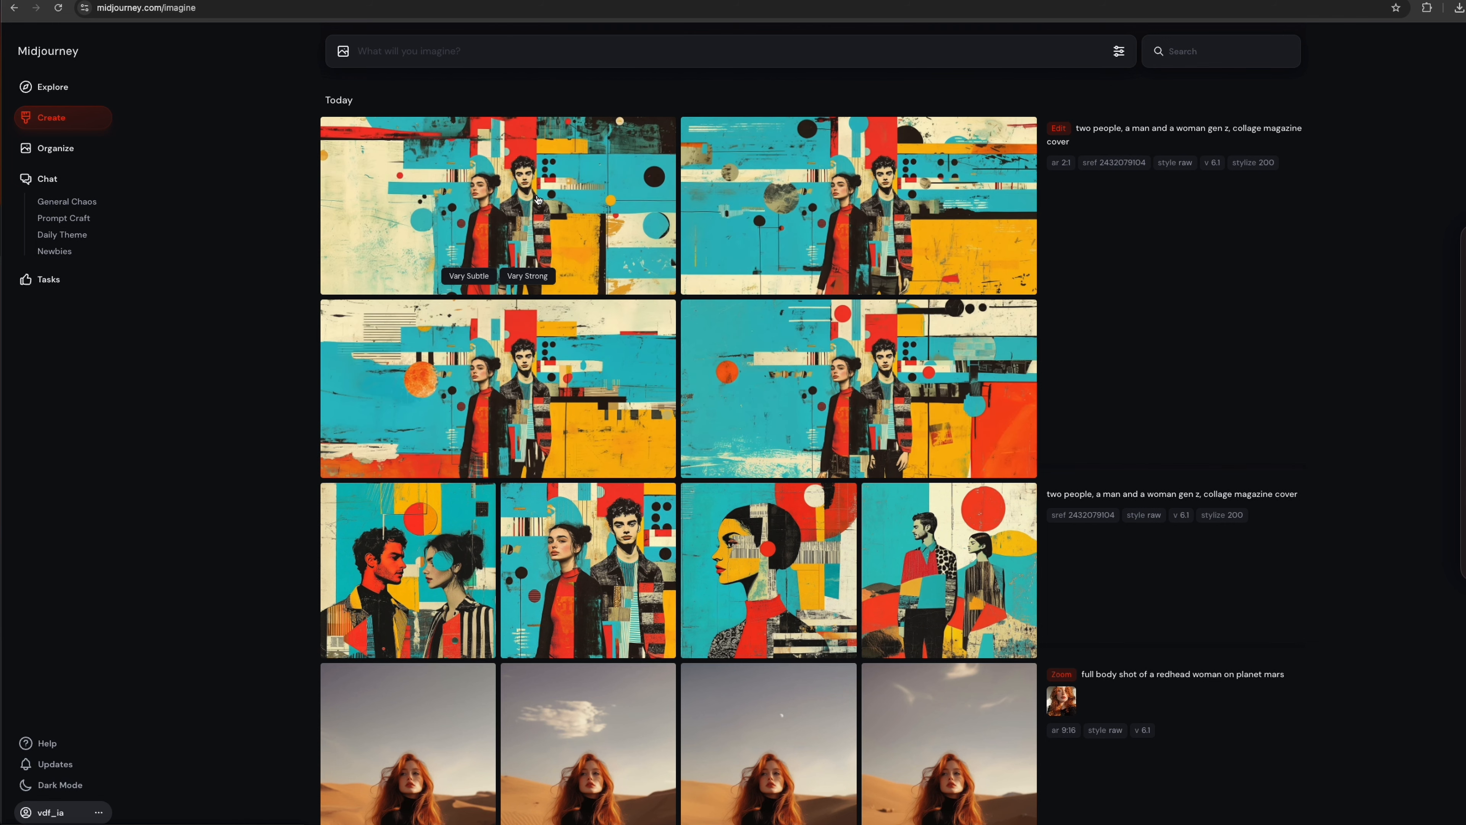
pyautogui.click(560, 214)
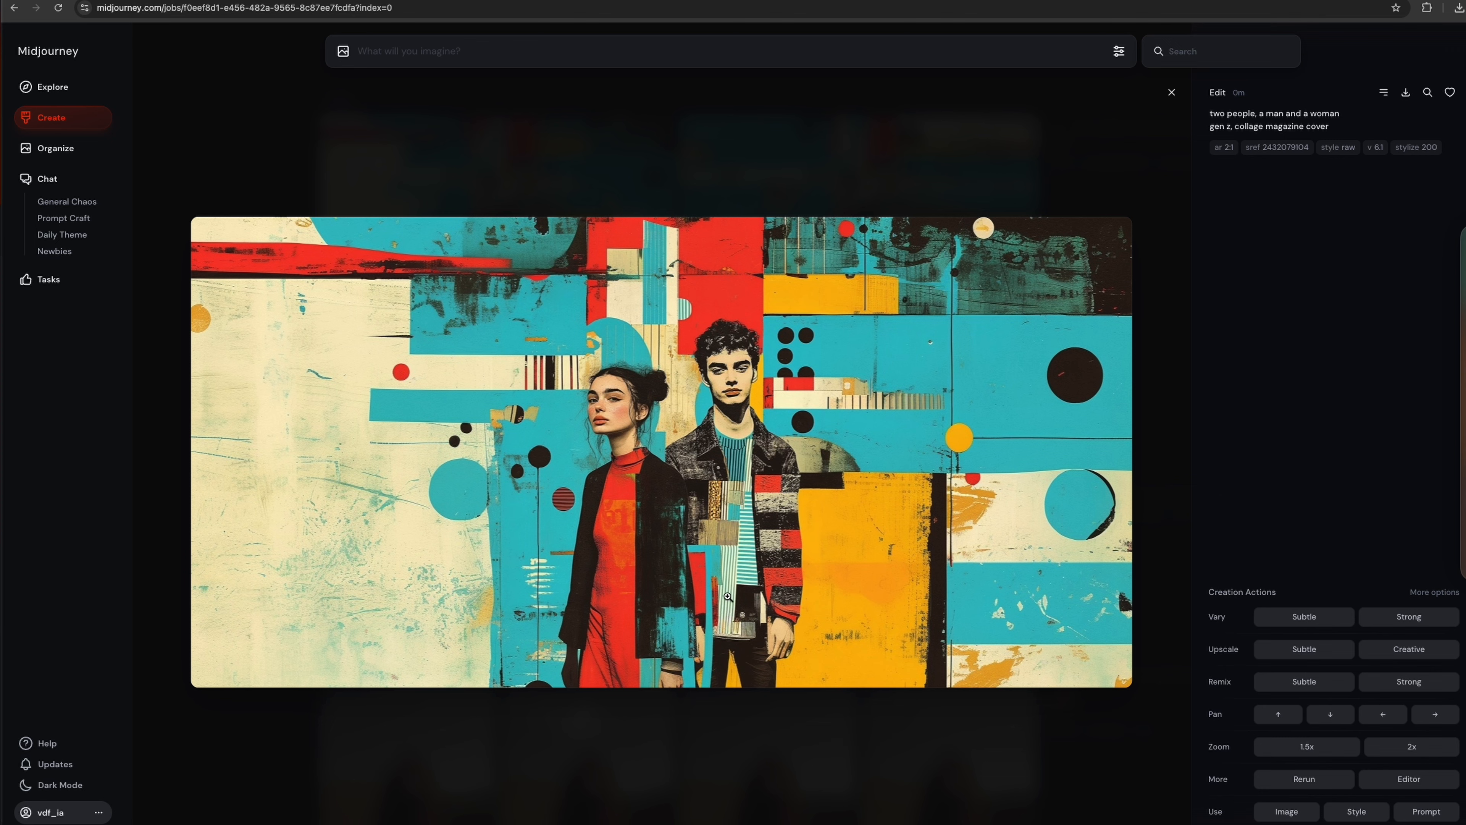
pyautogui.press('Right')
pyautogui.press('Right')
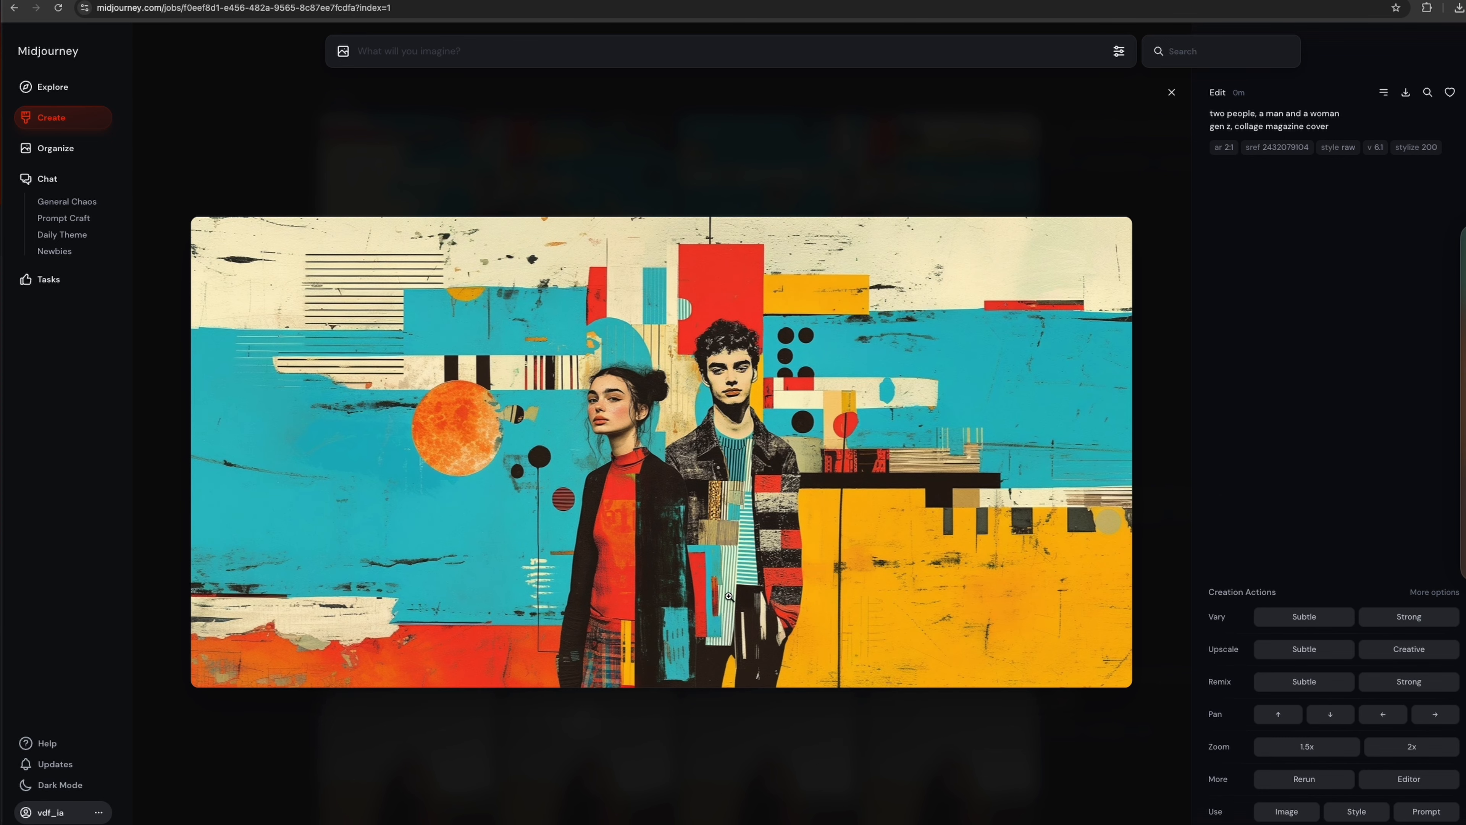
pyautogui.press('Left')
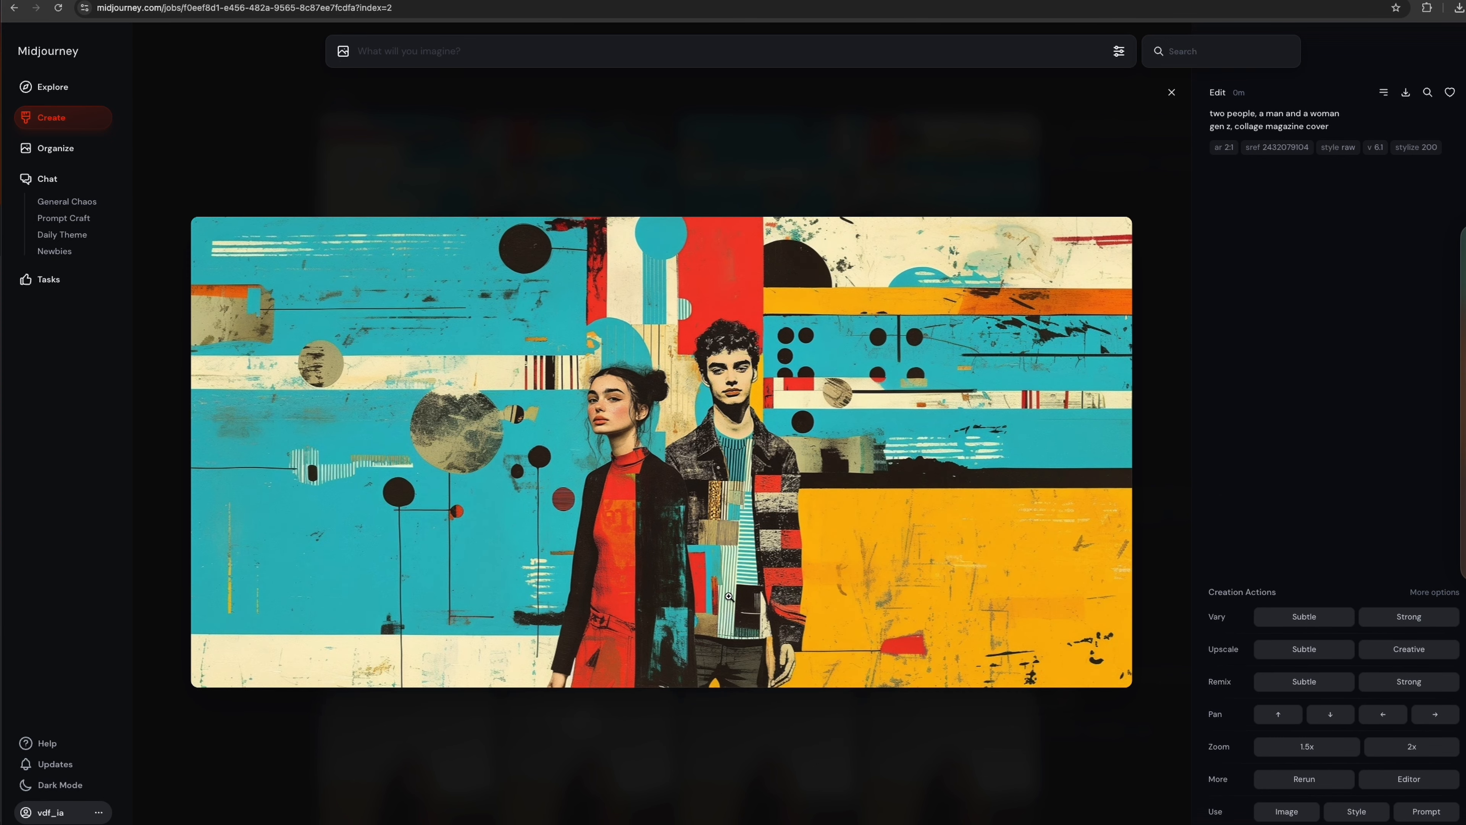
pyautogui.click(1397, 785)
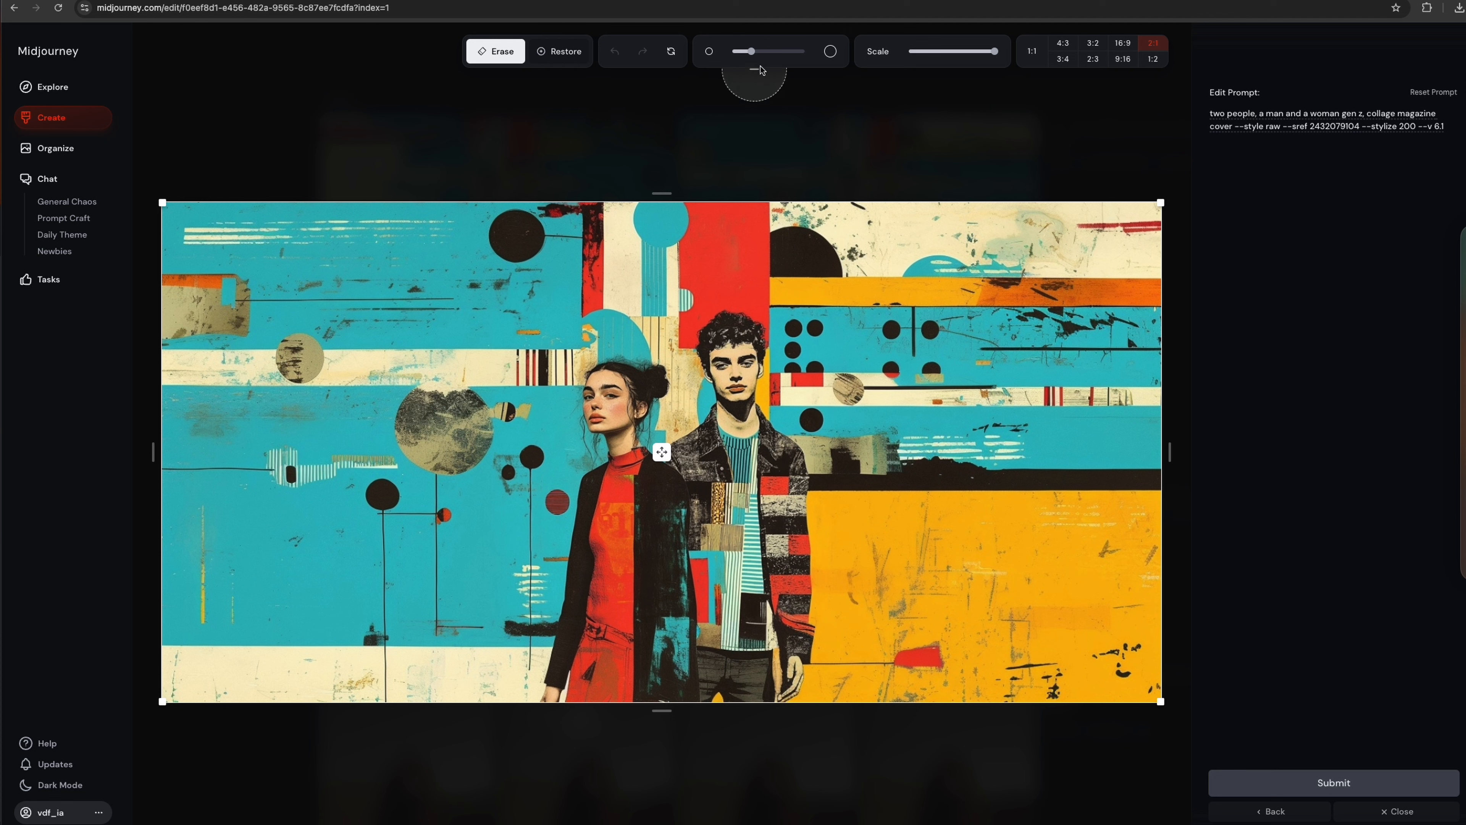
# Enlarge the brush, erase a large round area of background beside the man, and restore it.
pyautogui.moveTo(751, 52); pyautogui.dragTo(788, 50)
pyautogui.moveTo(903, 306)
pyautogui.mouseDown()
pyautogui.moveTo(978, 328)
pyautogui.moveTo(900, 347)
pyautogui.mouseUp()
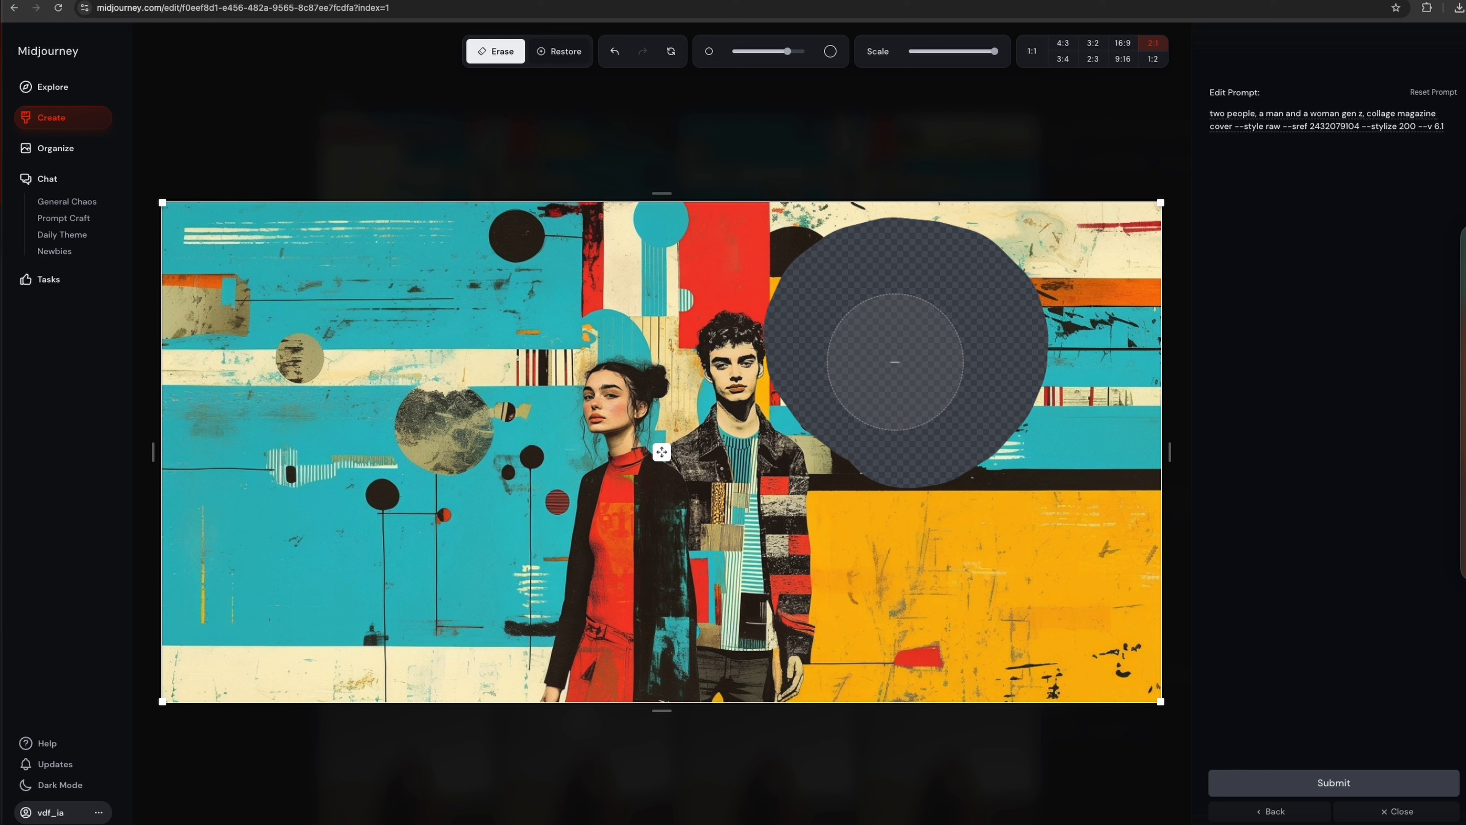
pyautogui.click(554, 53)
pyautogui.moveTo(967, 266)
pyautogui.mouseDown()
pyautogui.moveTo(820, 428)
pyautogui.moveTo(815, 303)
pyautogui.moveTo(923, 353)
pyautogui.moveTo(901, 399)
pyautogui.mouseUp()
# Reduce the brush size and erase the eye areas of both the woman and the man.
pyautogui.moveTo(782, 61); pyautogui.dragTo(734, 55)
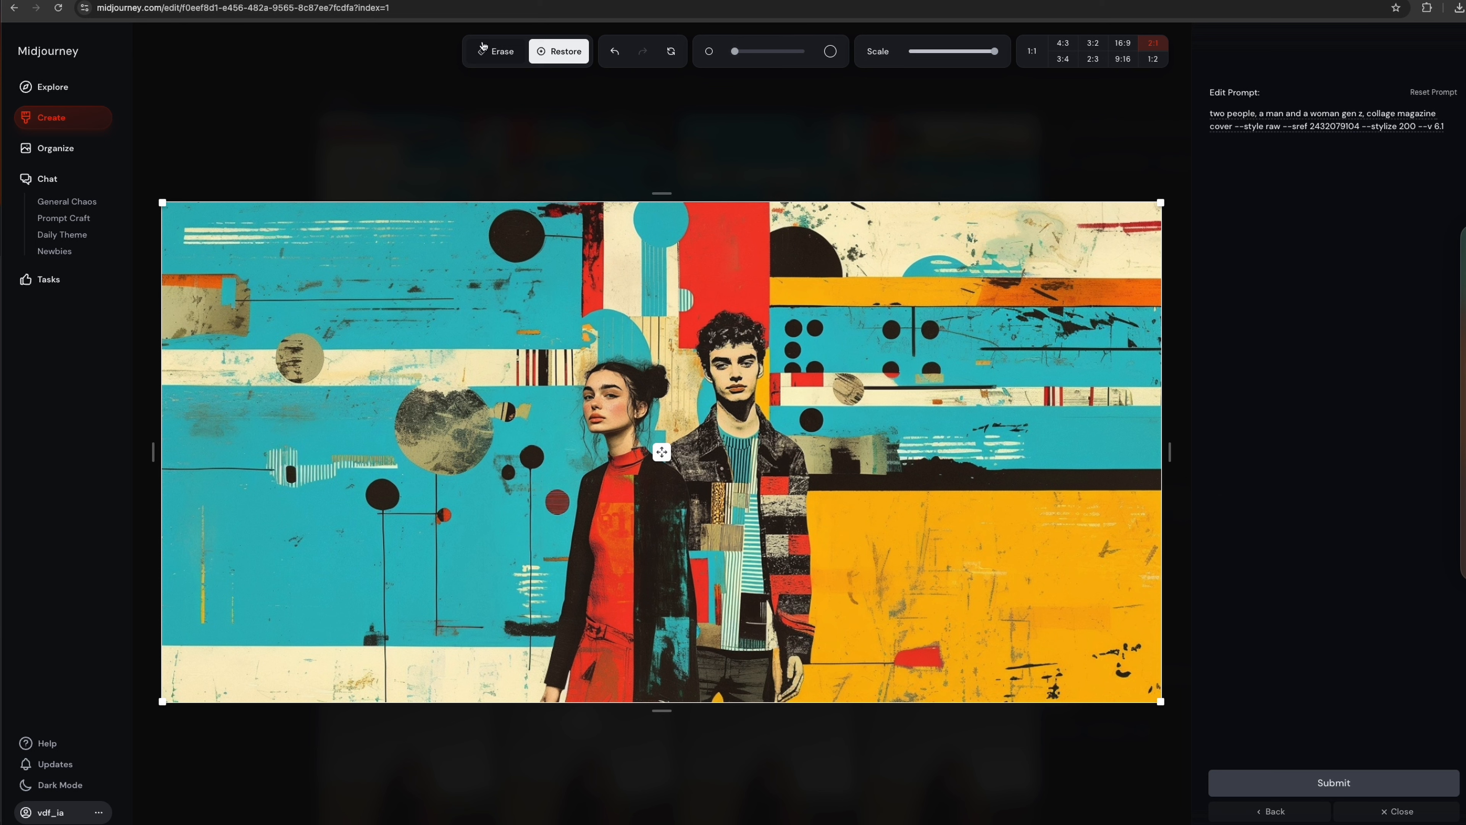
pyautogui.click(499, 51)
pyautogui.moveTo(633, 397); pyautogui.dragTo(598, 396)
pyautogui.moveTo(710, 362); pyautogui.dragTo(750, 359)
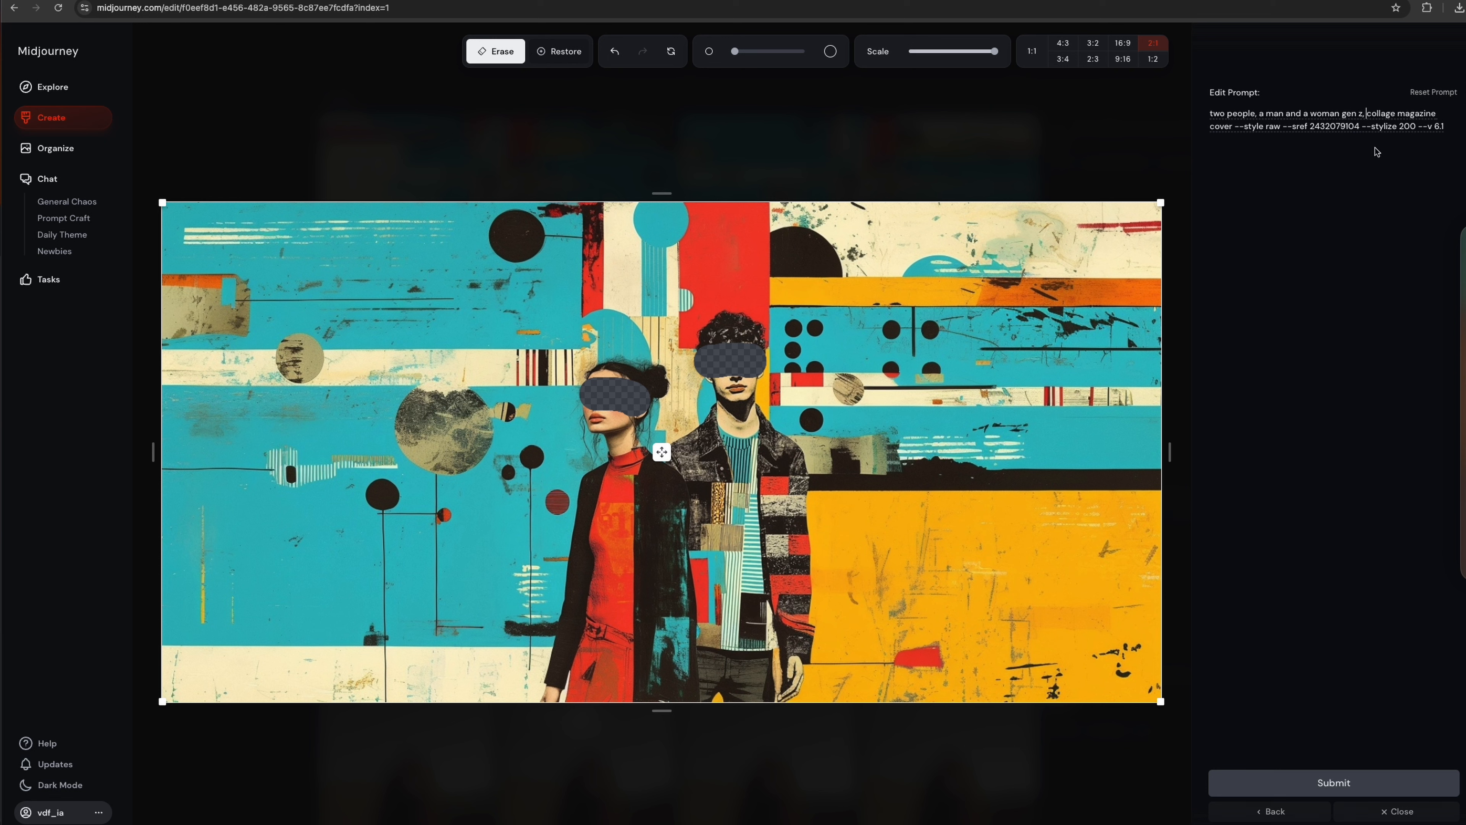
# Add "with sunglasses" after "gen z" in the edit prompt.
pyautogui.click(1364, 119)
pyautogui.write('z with sunglasses')
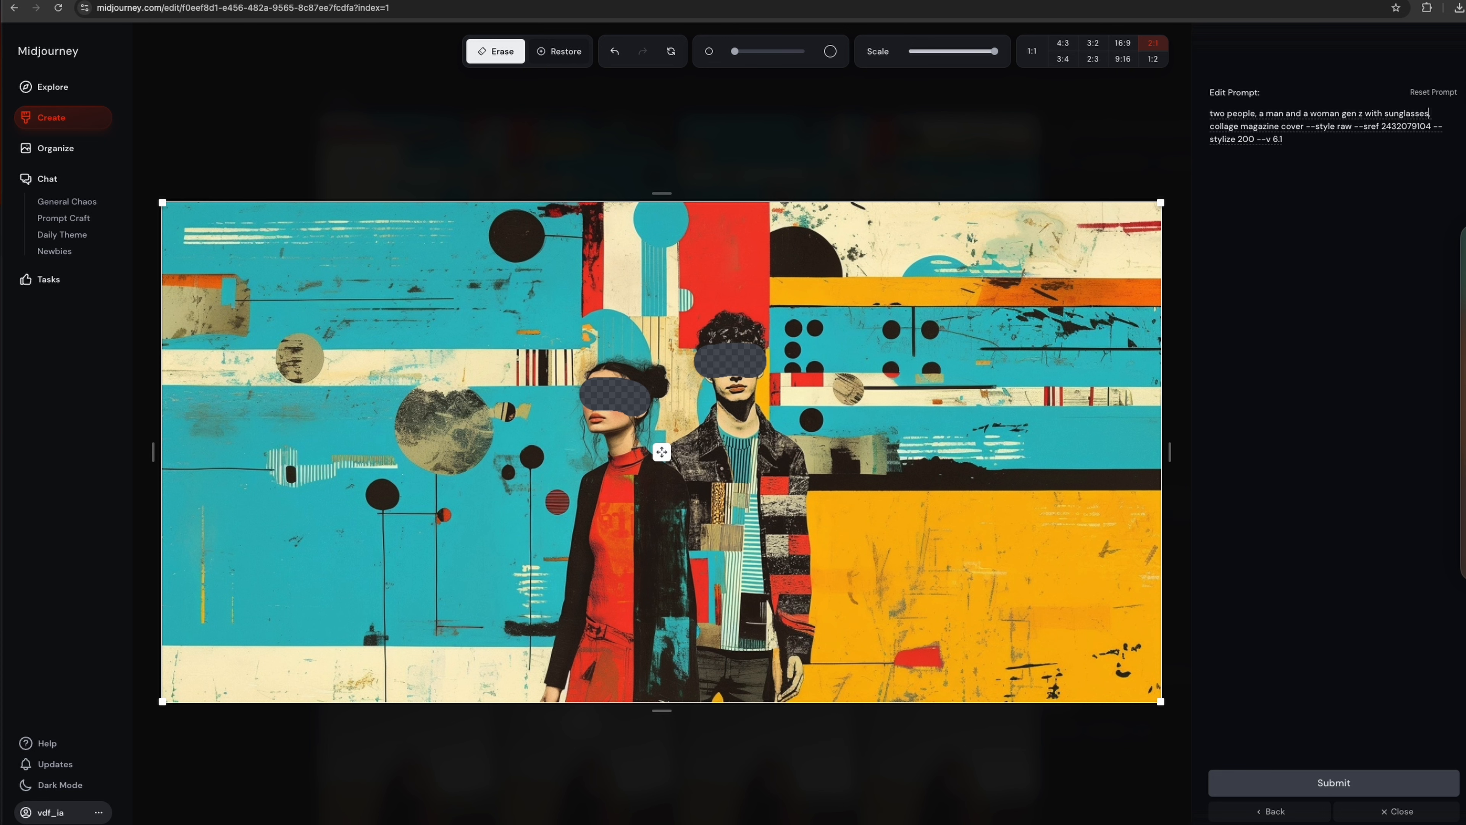
# Insert "black" before "sunglasses" in the edit prompt and submit the edit.
pyautogui.click(1383, 114)
pyautogui.write('black')
pyautogui.click(1338, 781)
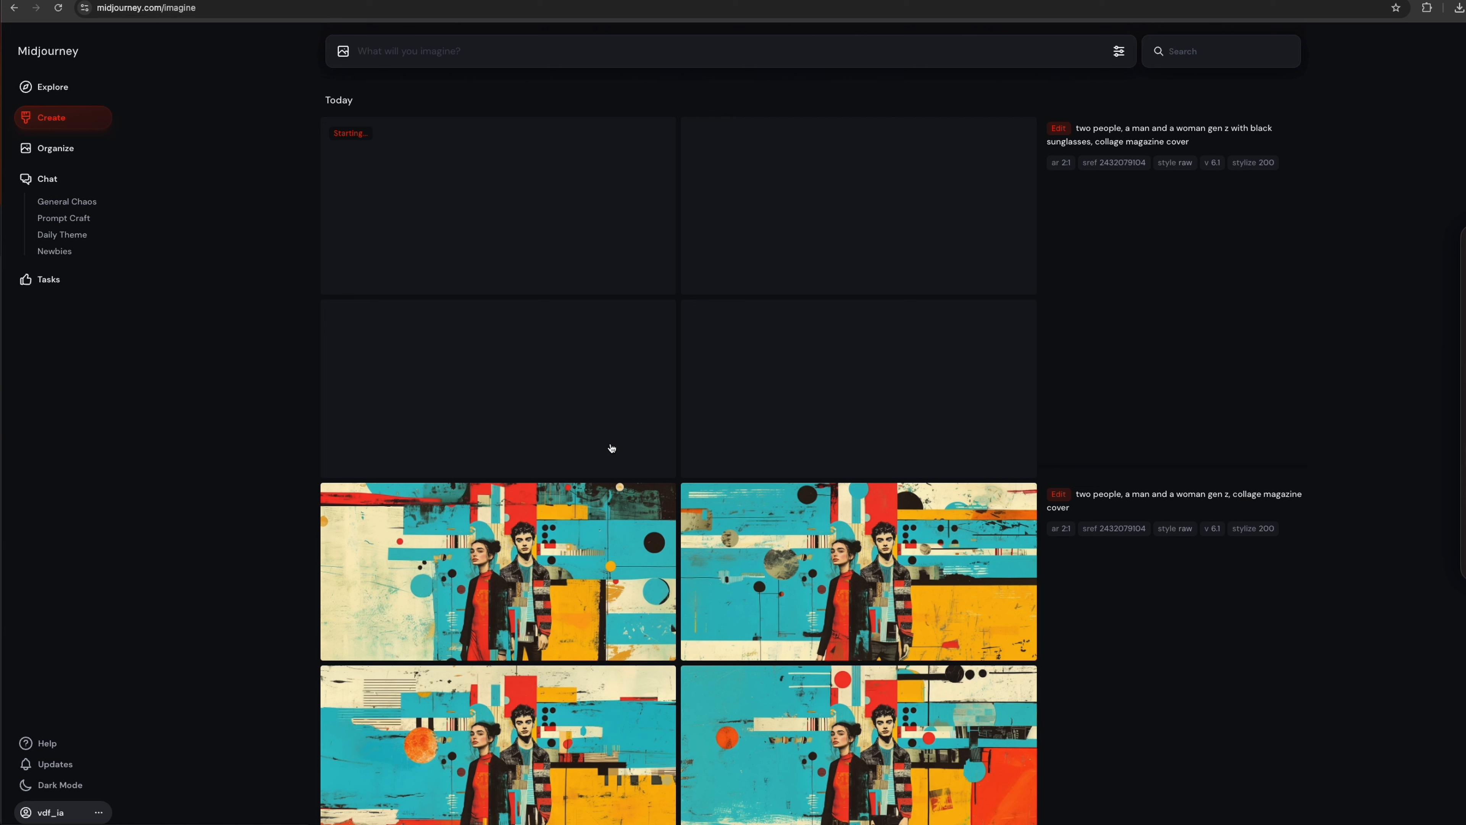
# Open the first black sunglasses result at full size and compare it with the second one.
pyautogui.moveTo(746, 495)
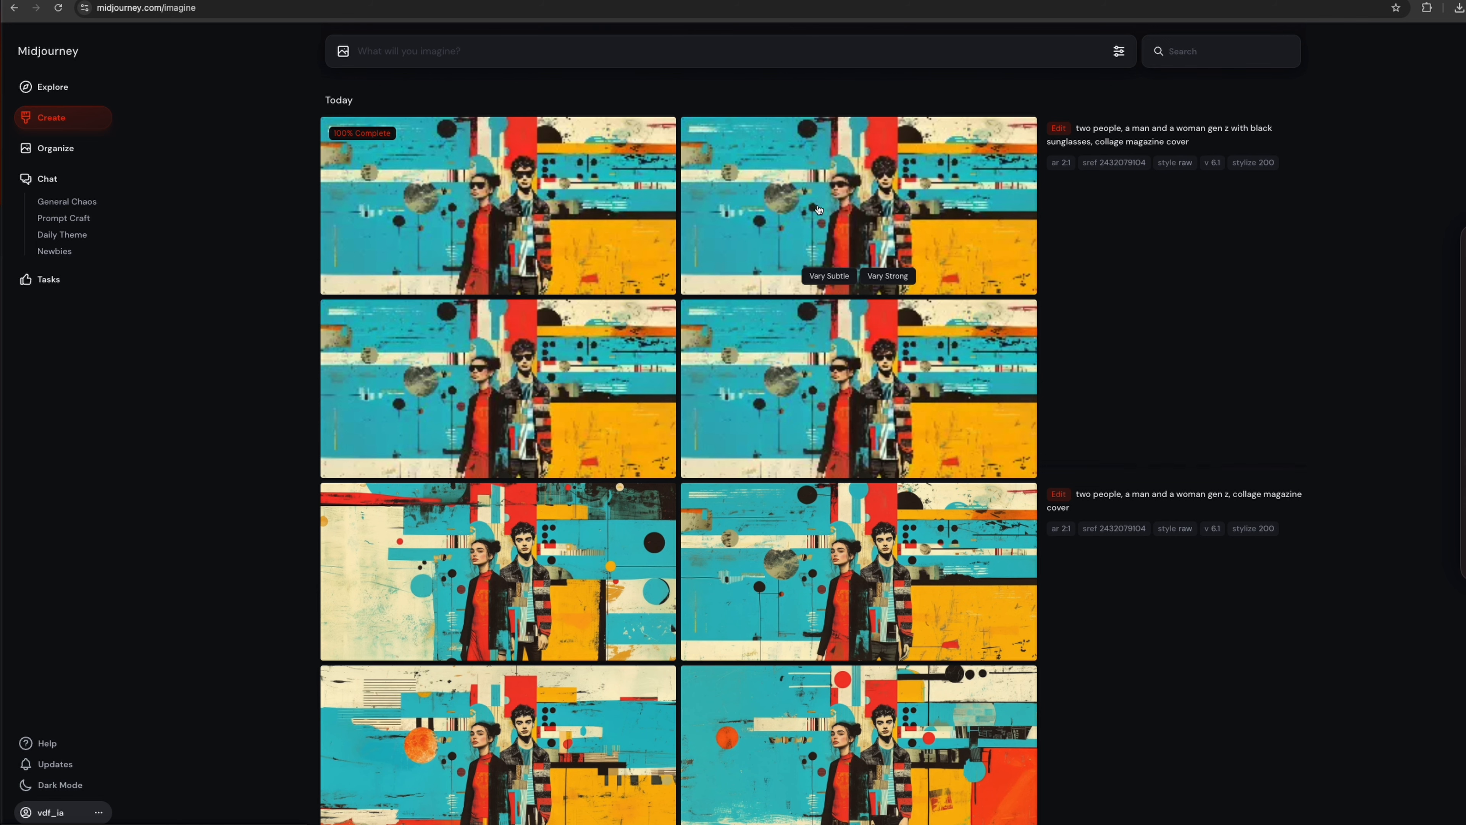
pyautogui.click(534, 261)
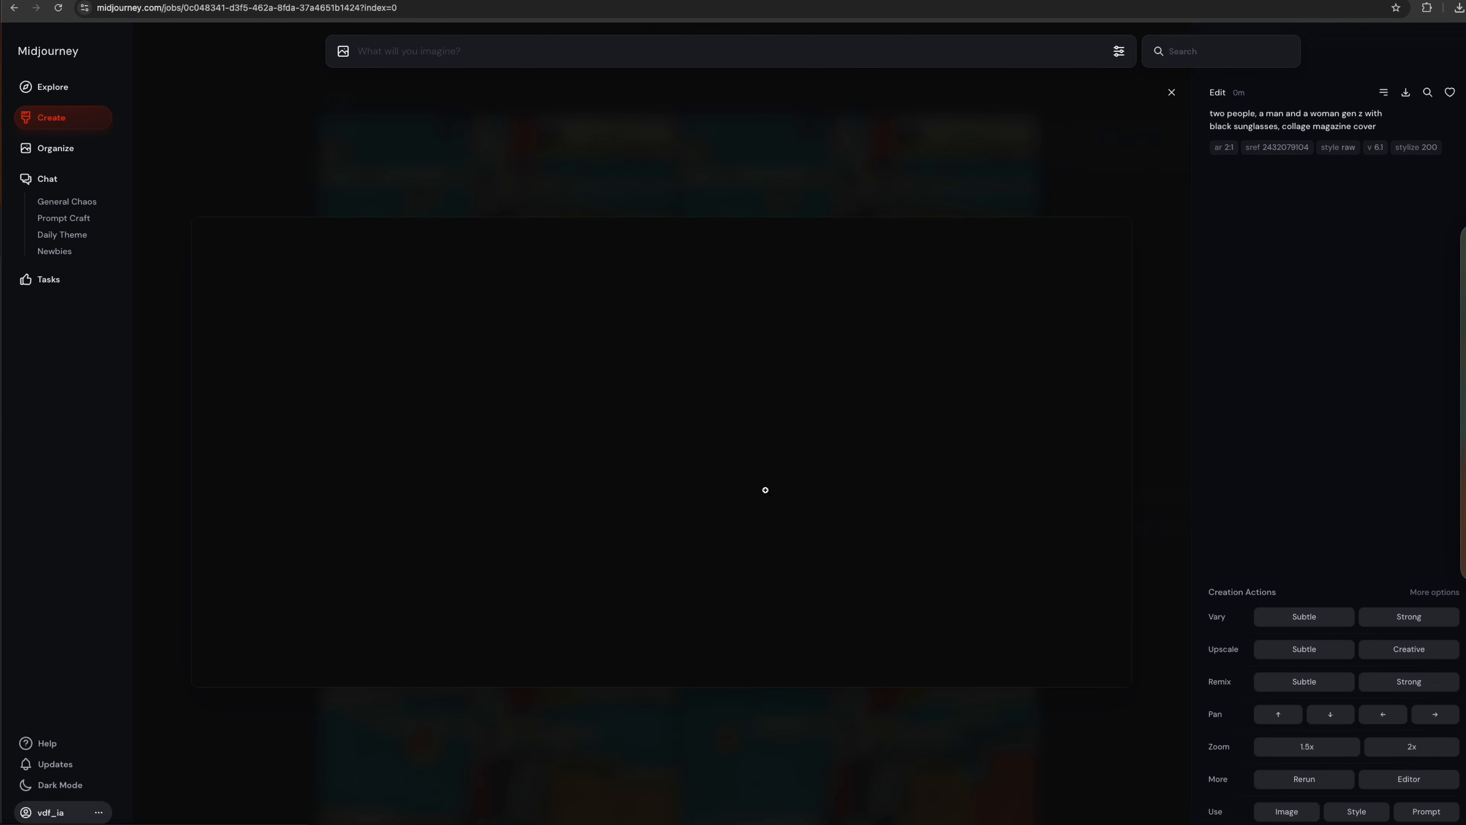
pyautogui.press('Right')
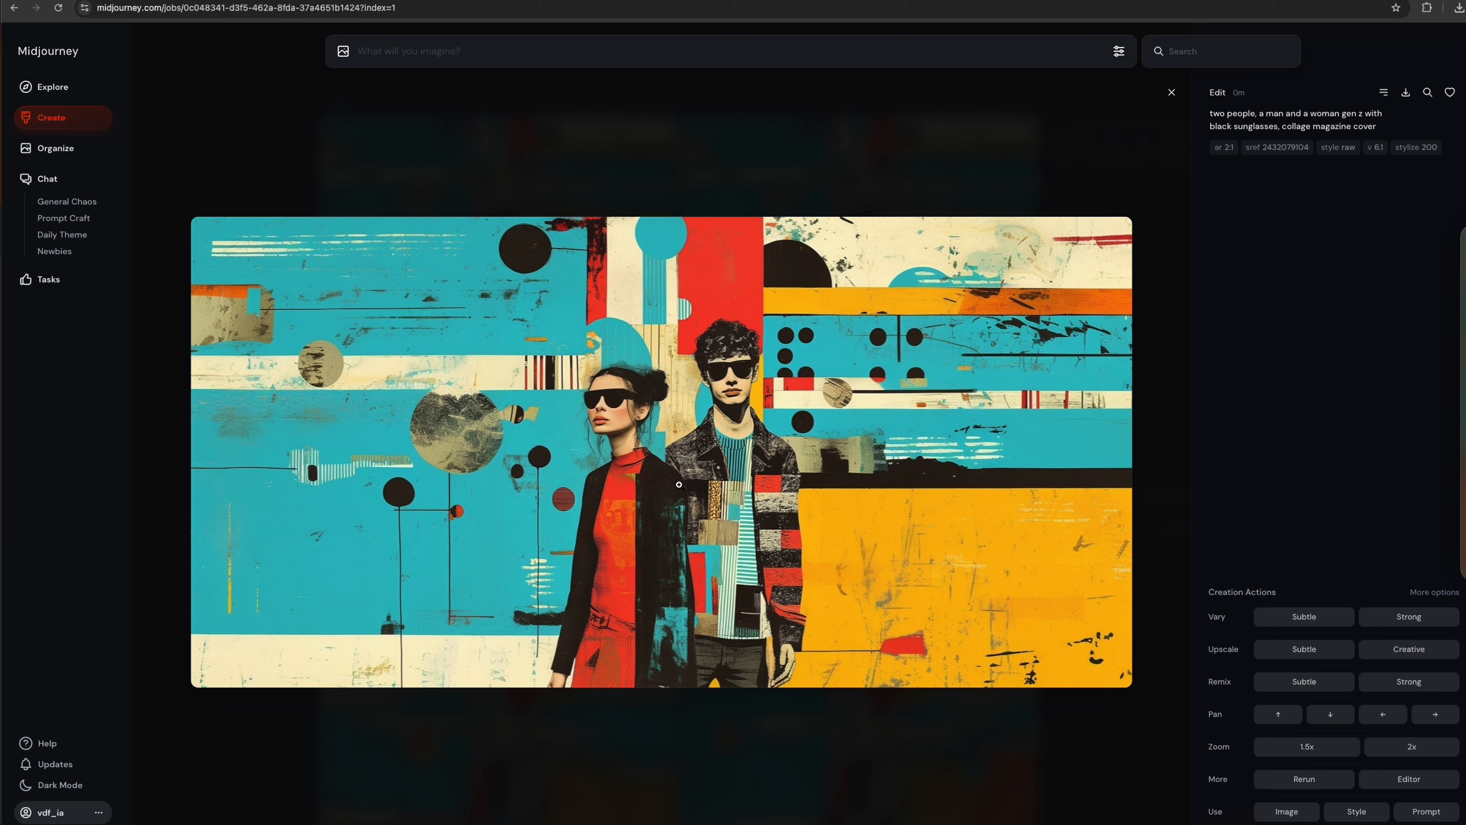
pyautogui.press('Left')
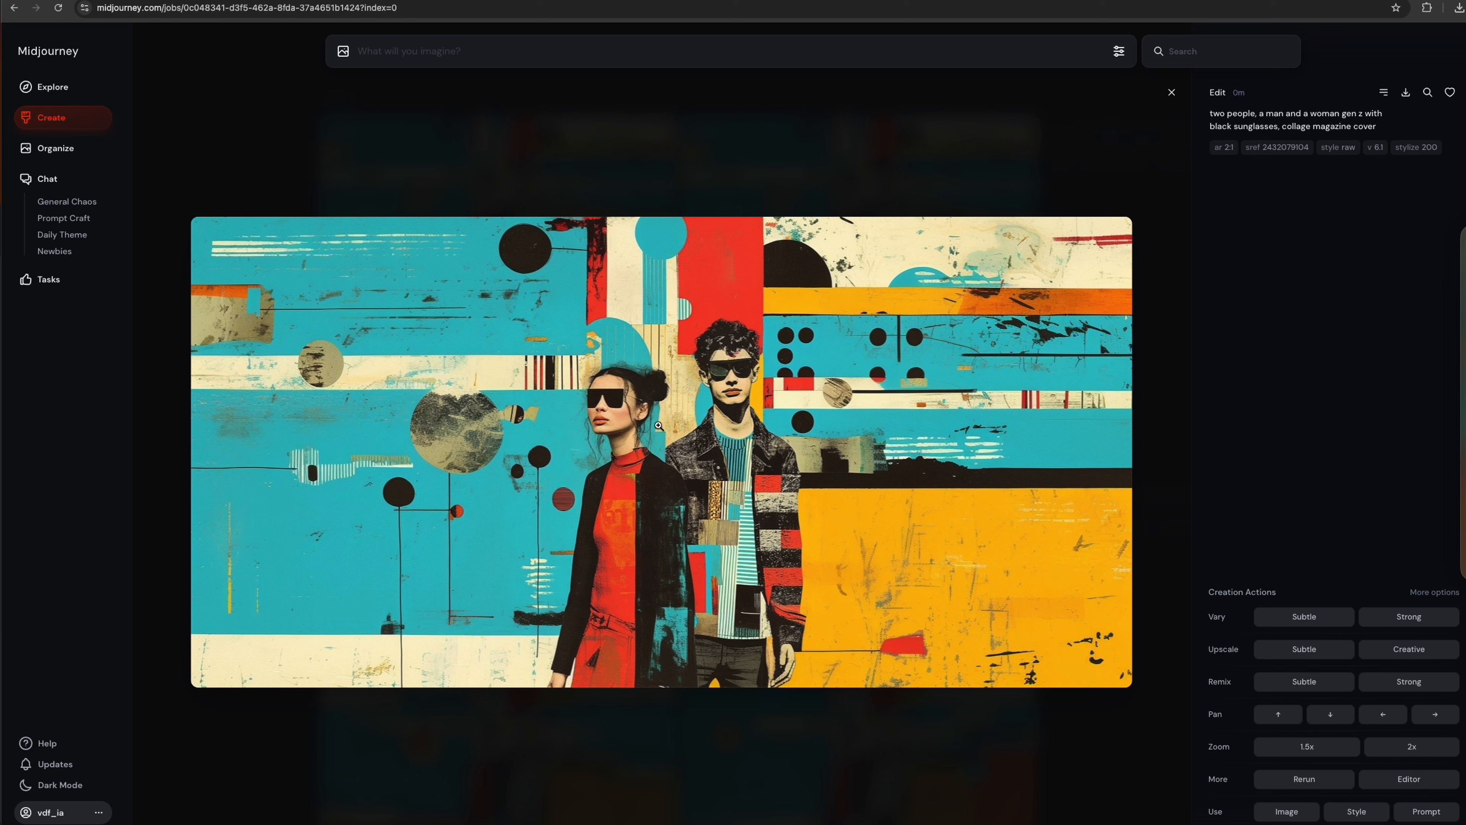
# Go back through the sunglasses edit's source images to the original profile couple with the red sun and open it in the editor.
pyautogui.click(46, 122)
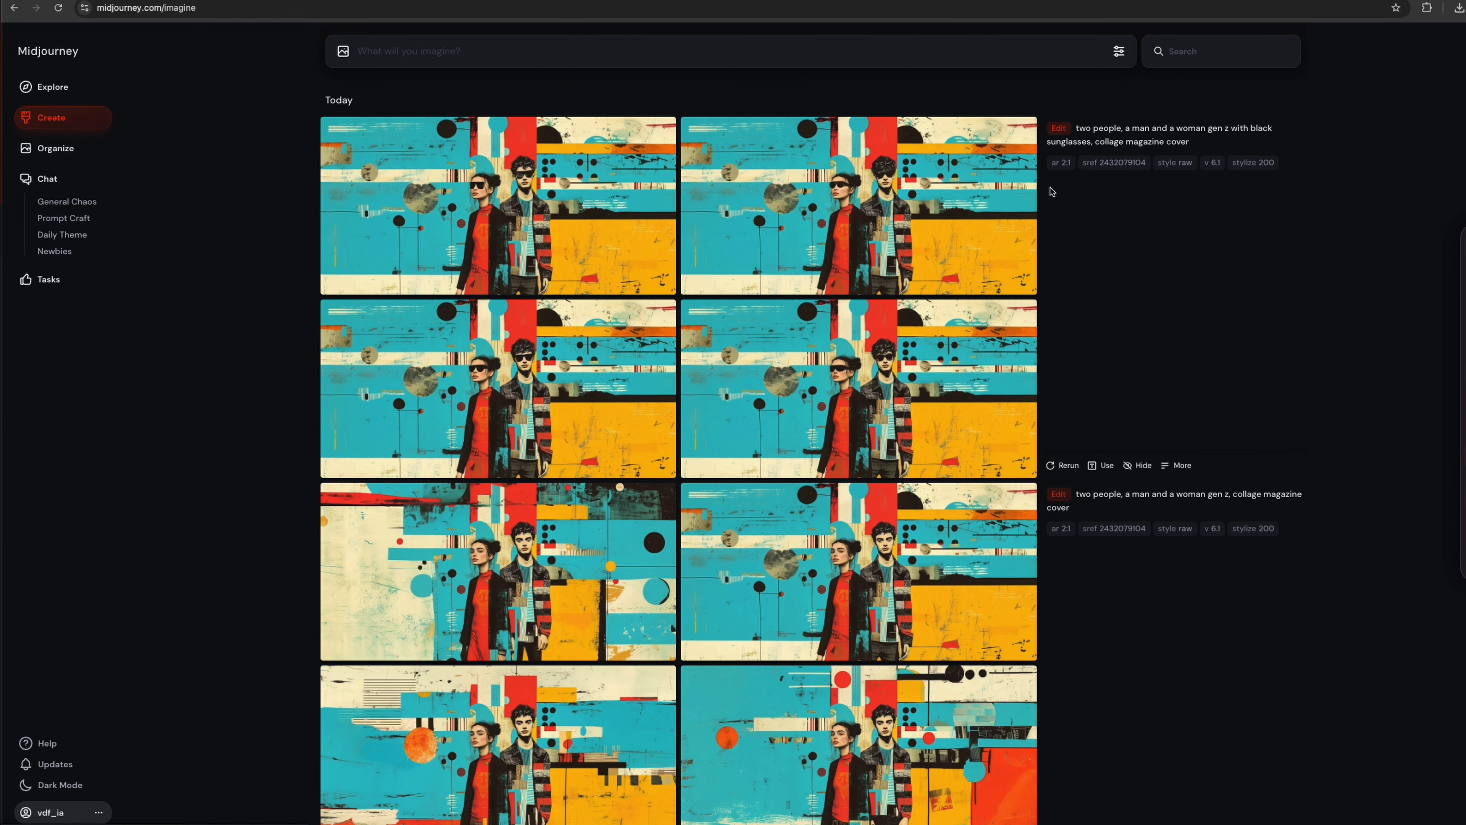
pyautogui.click(1061, 132)
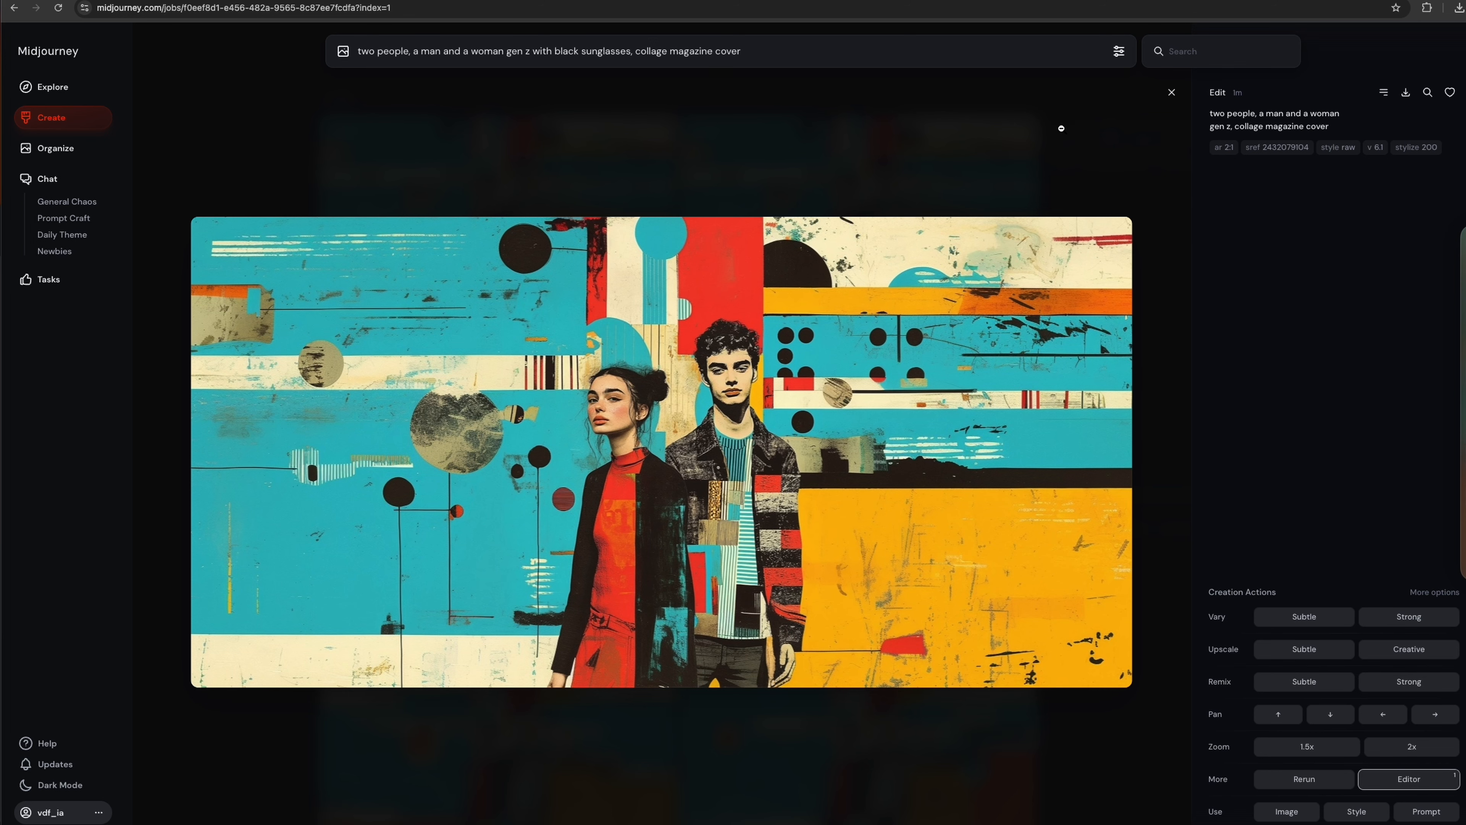
pyautogui.moveTo(1219, 99)
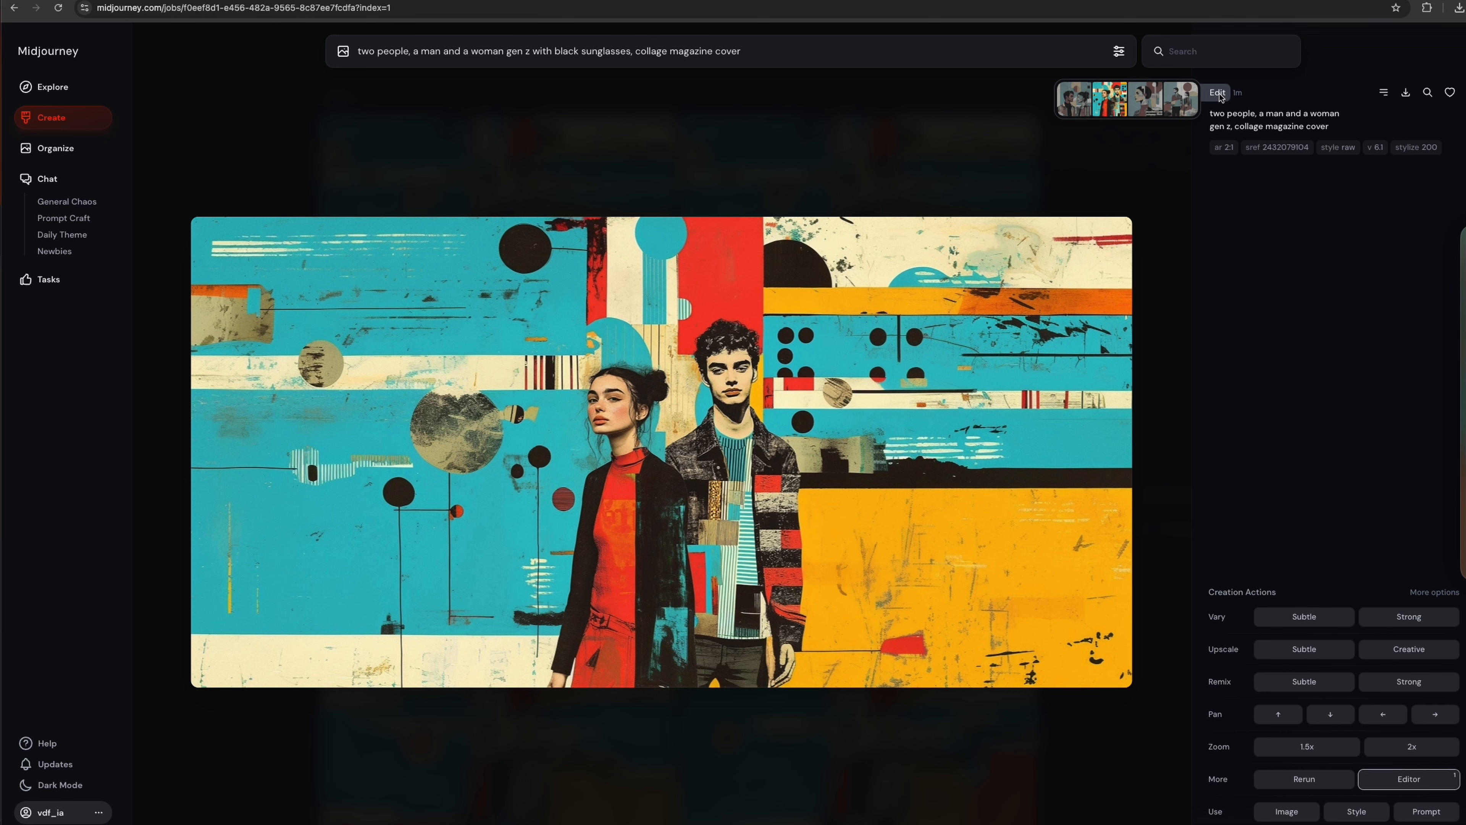
pyautogui.click(1146, 105)
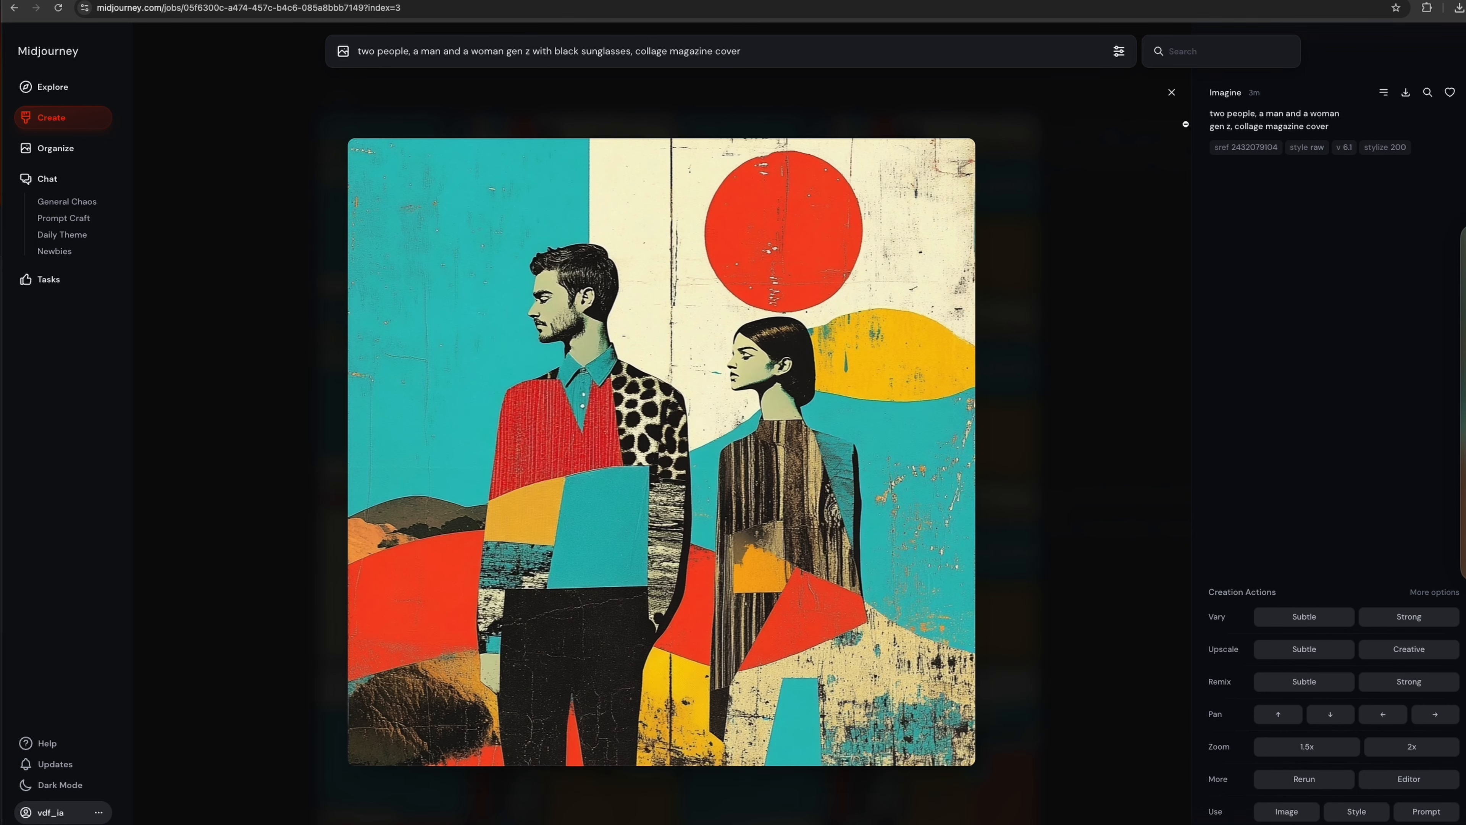
pyautogui.click(1391, 785)
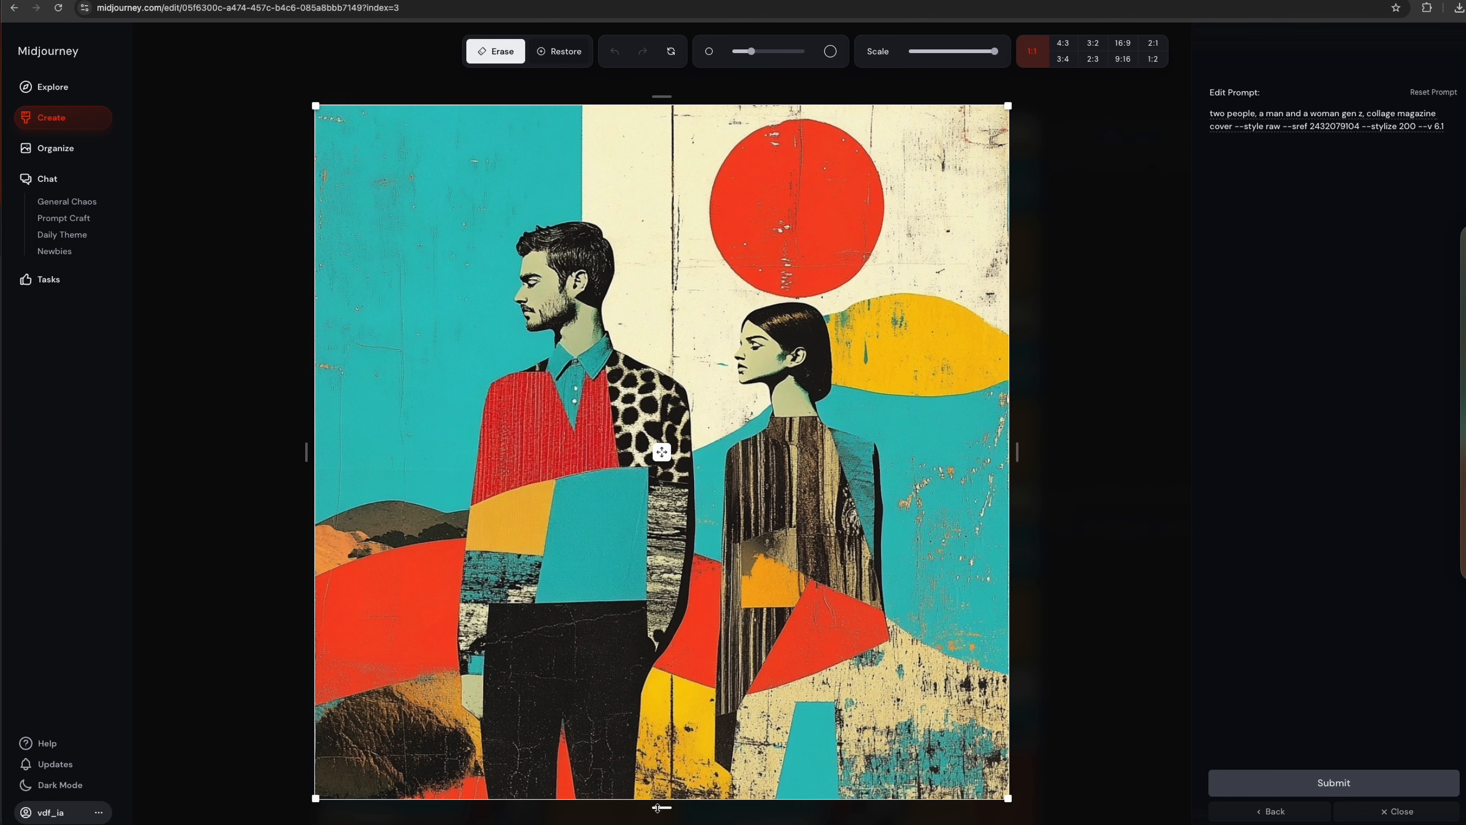
# Try to crop the profile couple image from its lower and right edges and submit the edit.
pyautogui.moveTo(657, 807)
pyautogui.mouseDown()
pyautogui.moveTo(658, 611)
pyautogui.moveTo(657, 639)
pyautogui.mouseUp()
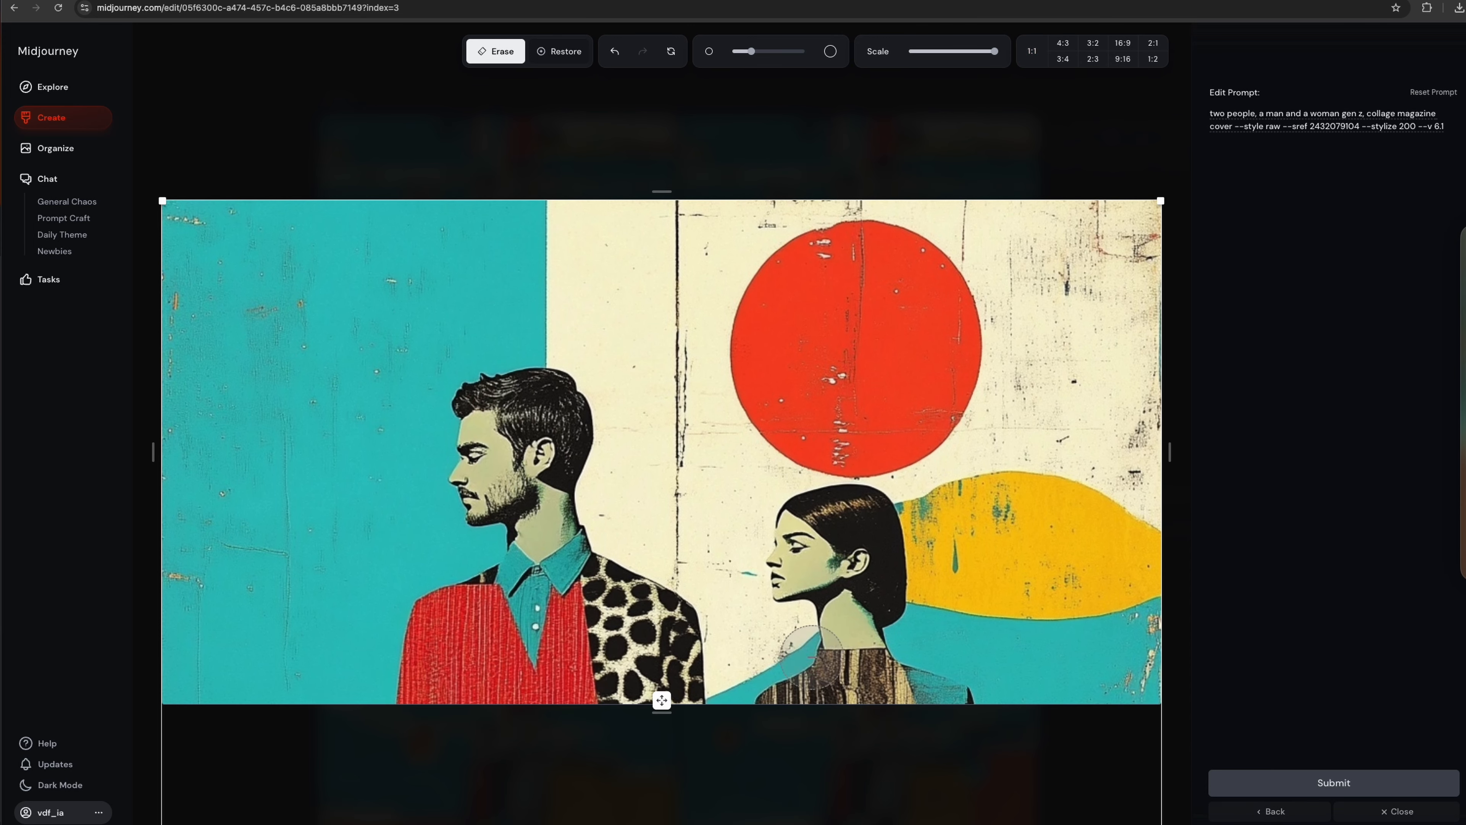
pyautogui.moveTo(1170, 459); pyautogui.dragTo(949, 465)
pyautogui.click(1292, 782)
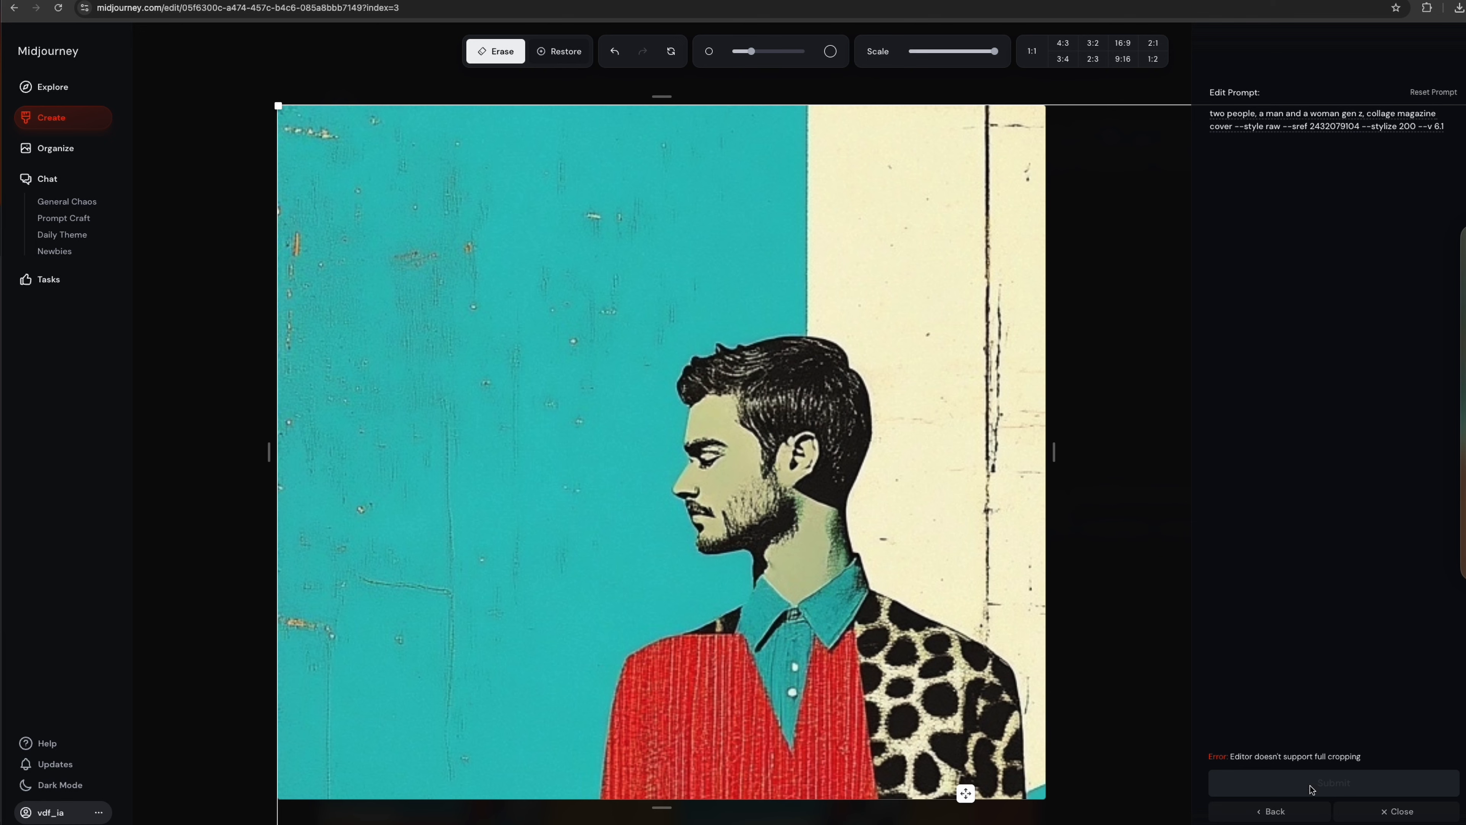
# Leave the failed edit, reopen the profile couple image in the editor and reset its crop.
pyautogui.click(1271, 815)
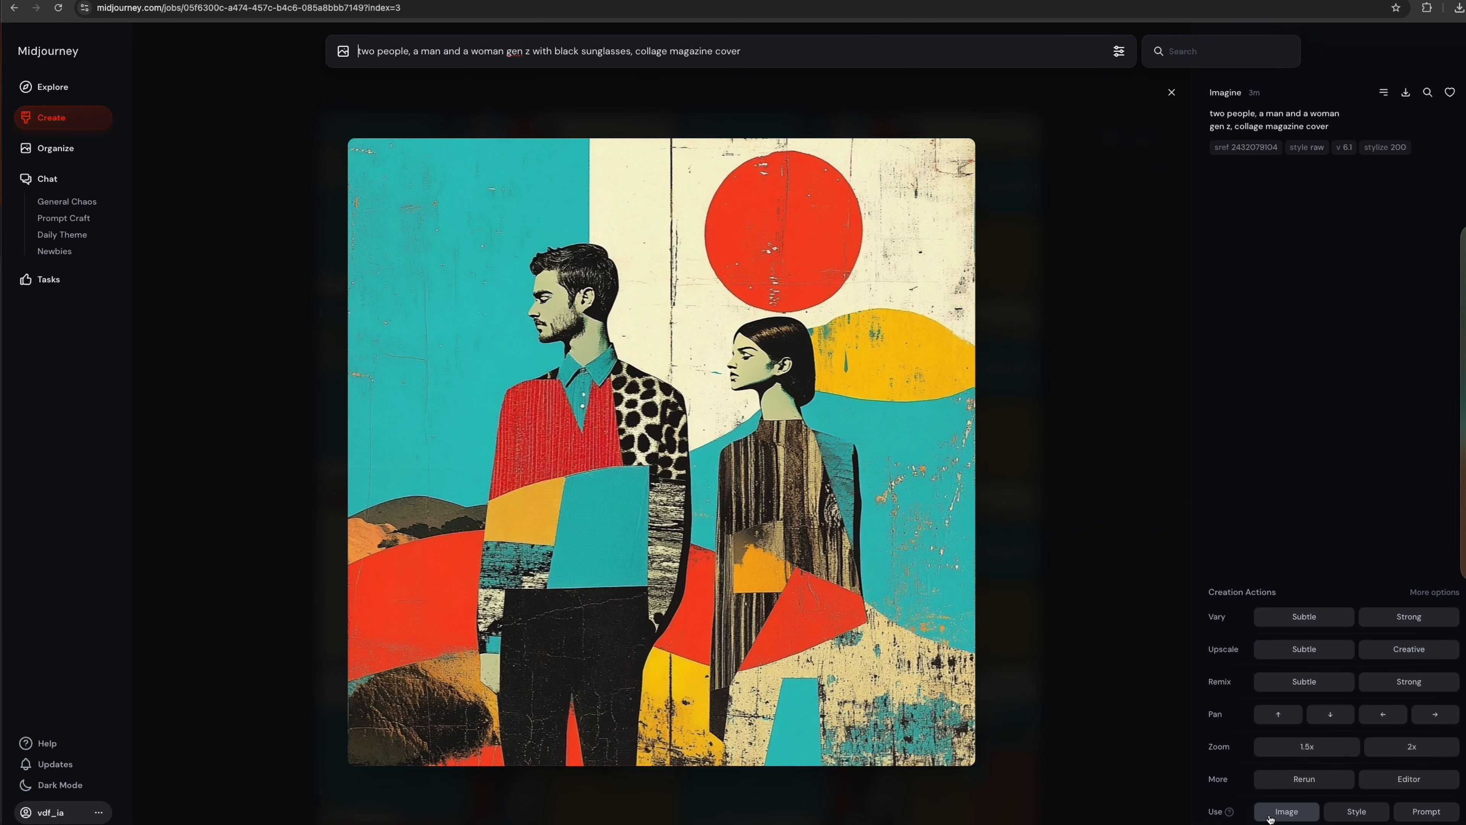
pyautogui.click(1400, 780)
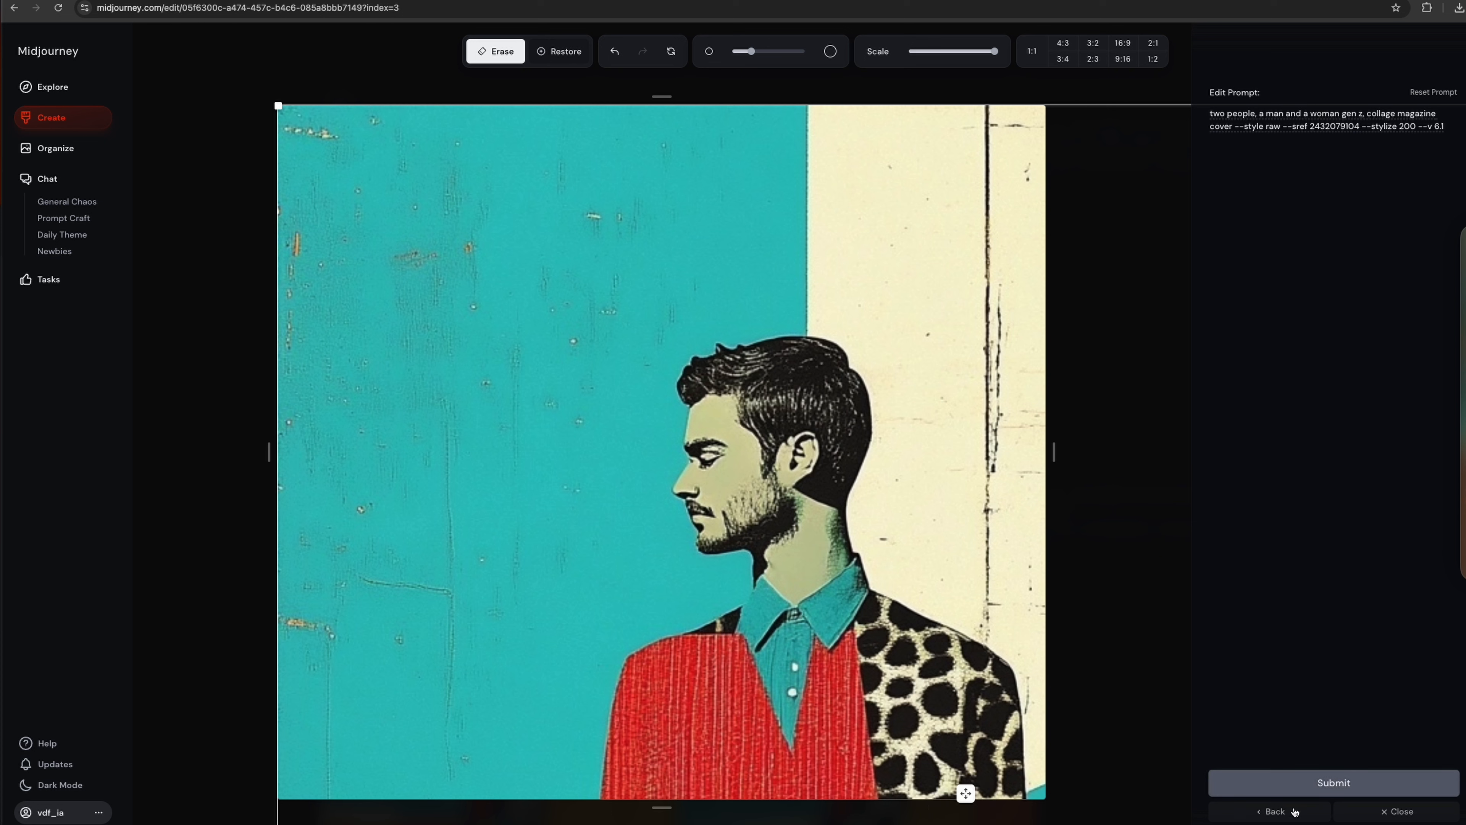
pyautogui.click(671, 55)
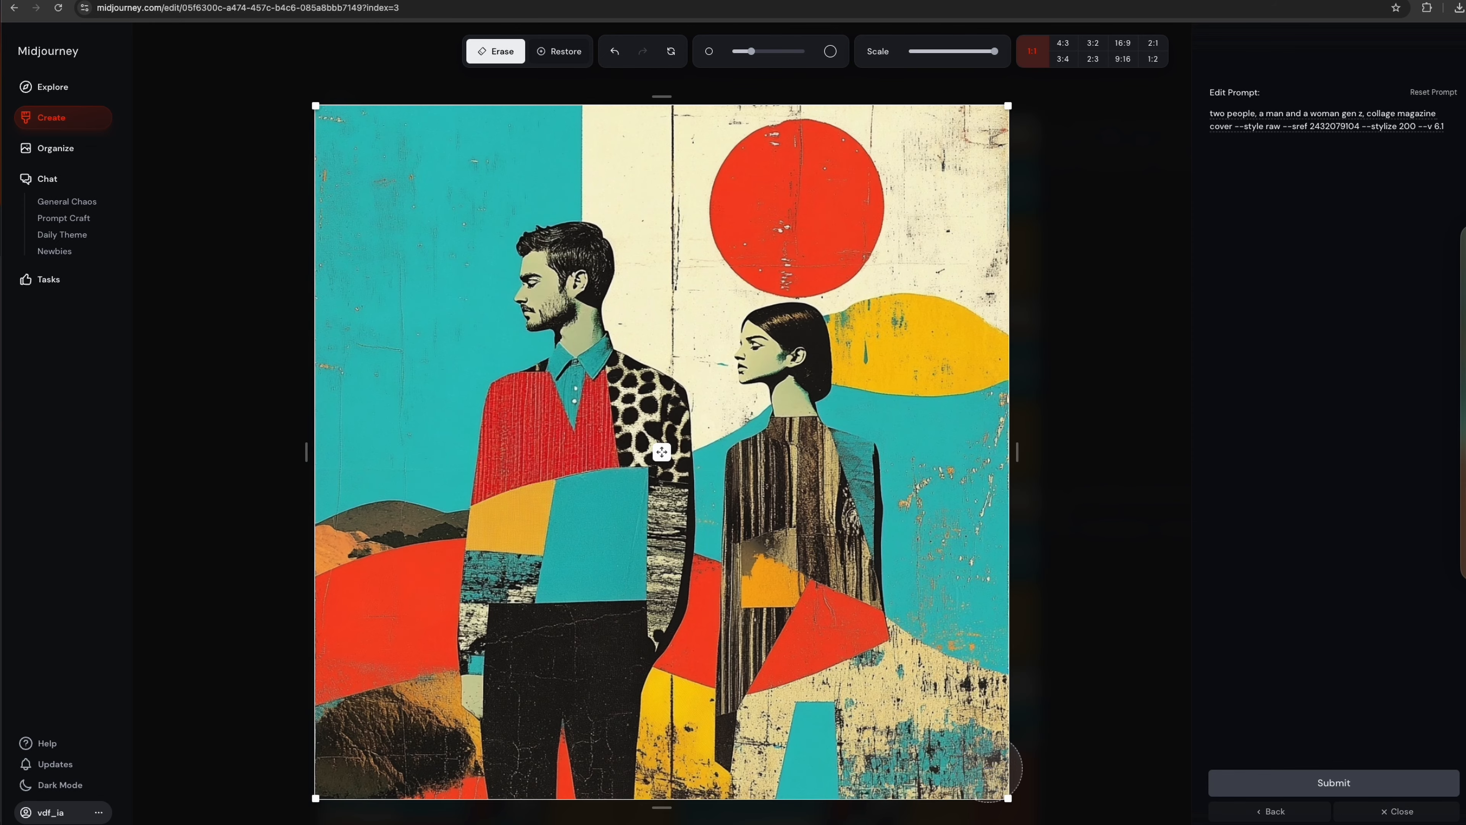
# Crop the profile couple image from its lower edge to a 50:23 format, submit the edit and view the results among the creations.
pyautogui.moveTo(662, 808); pyautogui.dragTo(676, 631)
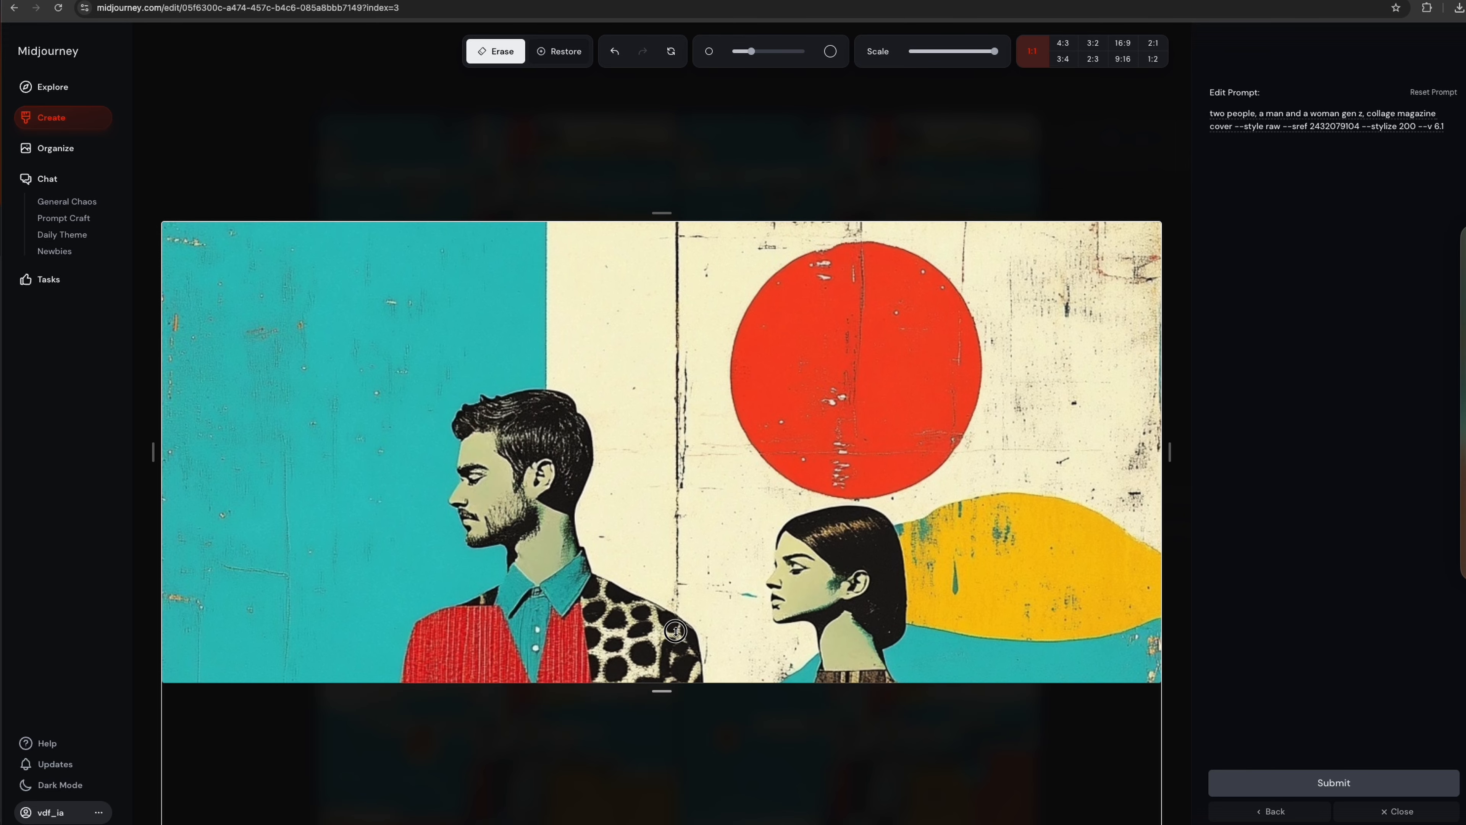
pyautogui.click(1332, 783)
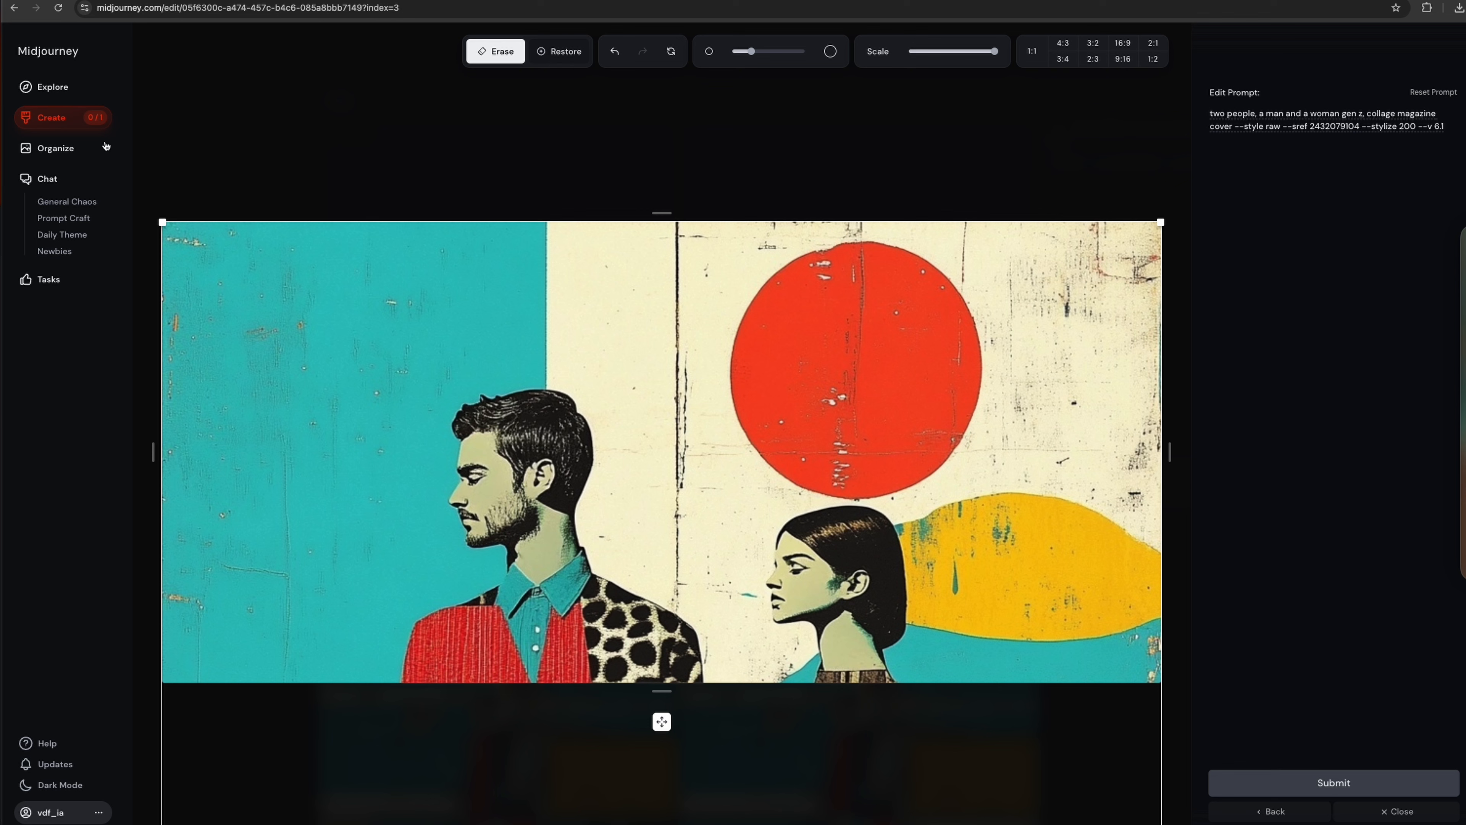
pyautogui.click(57, 126)
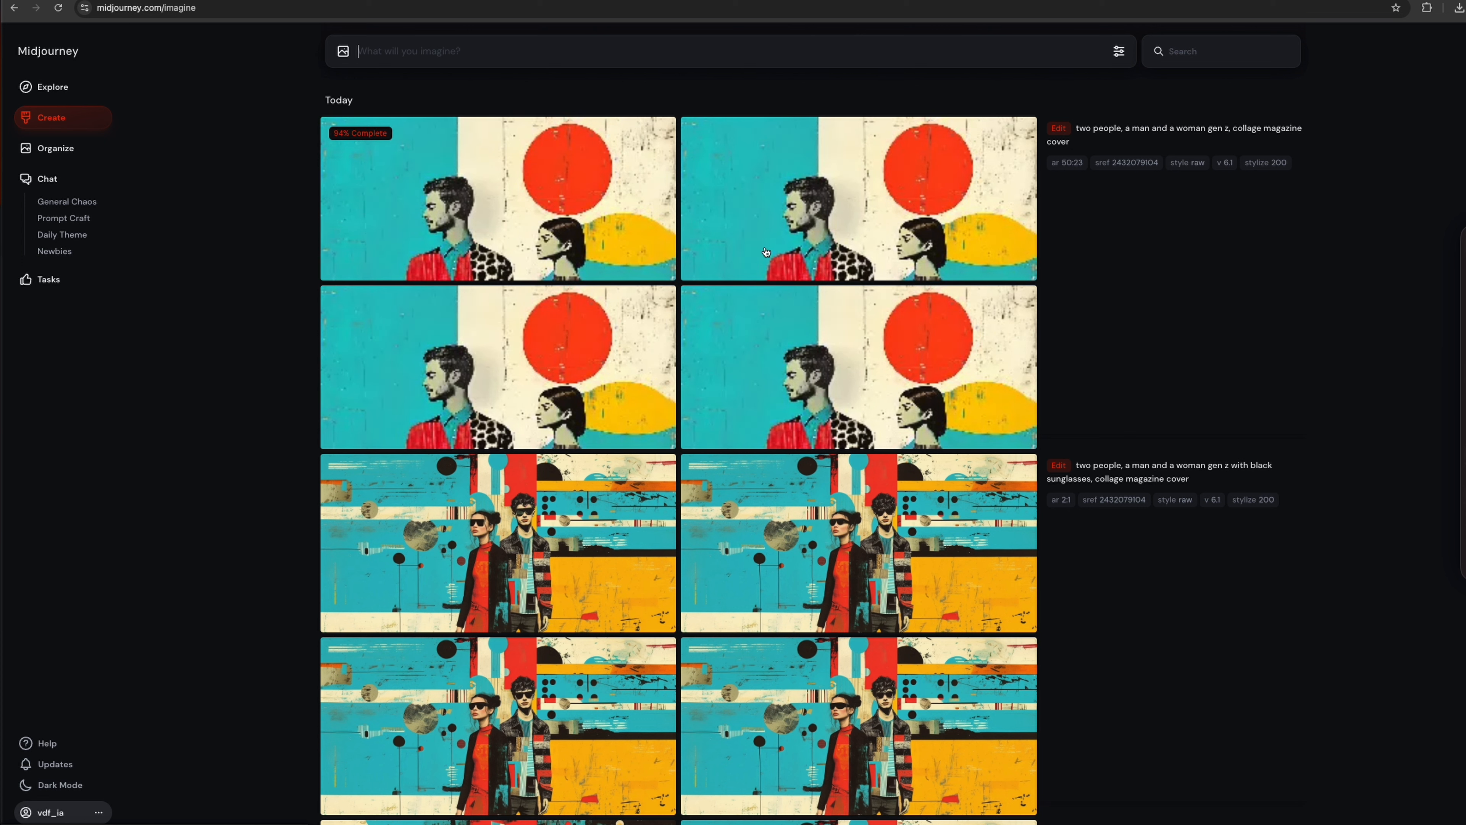
pyautogui.moveTo(651, 202)
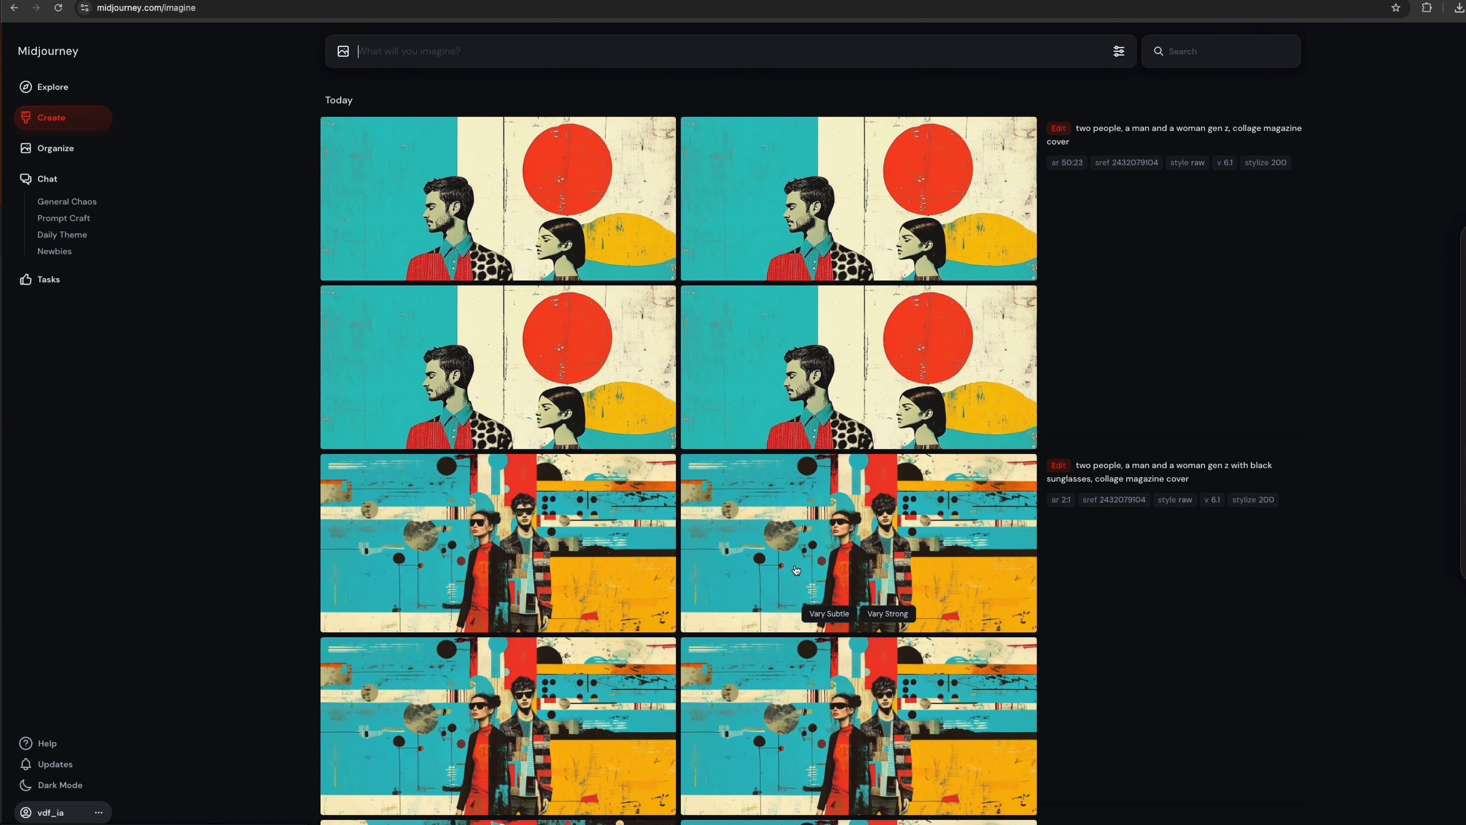
# Open the fourth cropped version in the editor, enlarge the brush, and erase the background behind the red-jacketed man's face side and above his head.
pyautogui.click(809, 373)
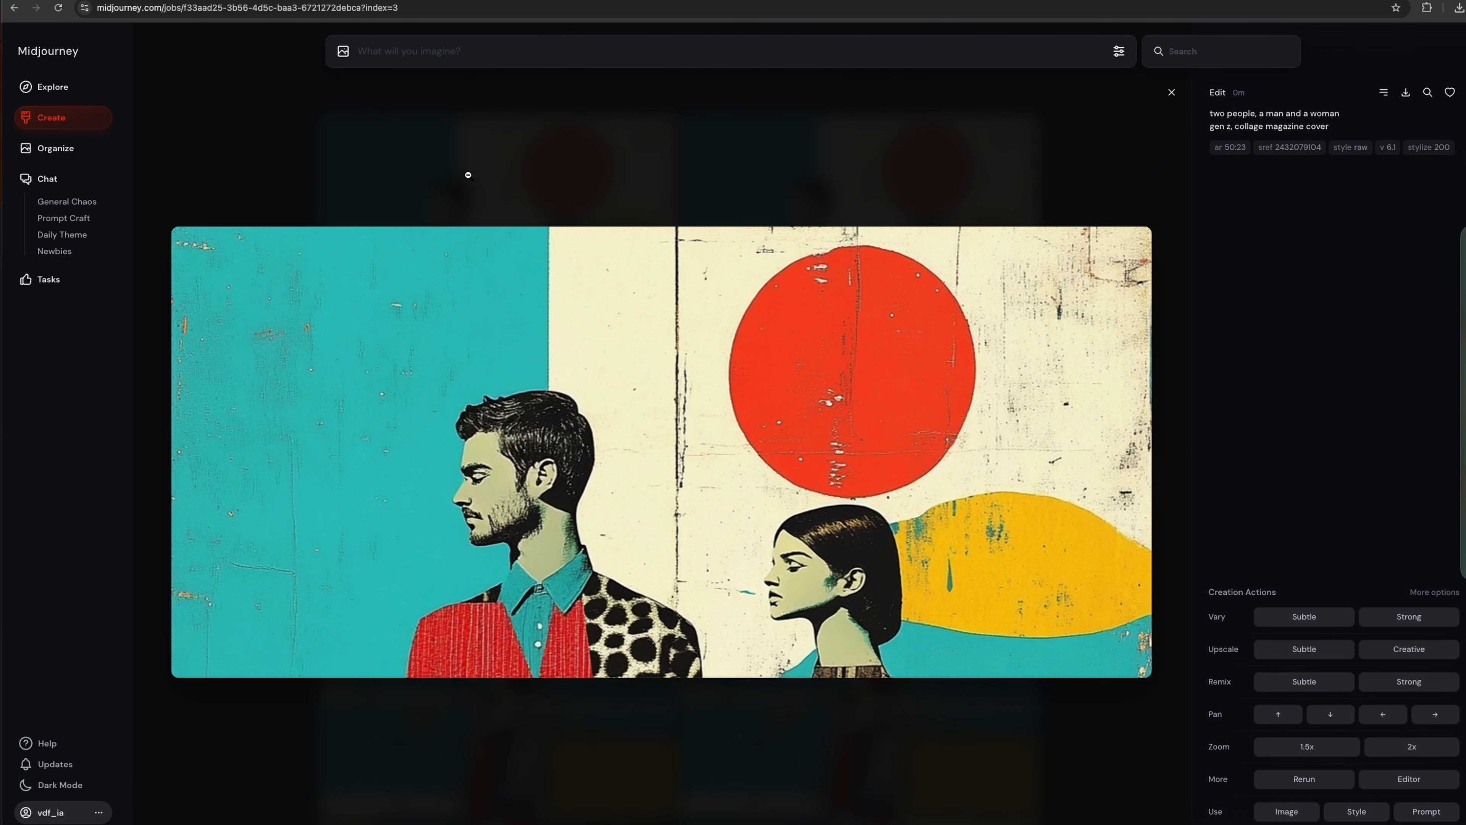
pyautogui.click(1409, 778)
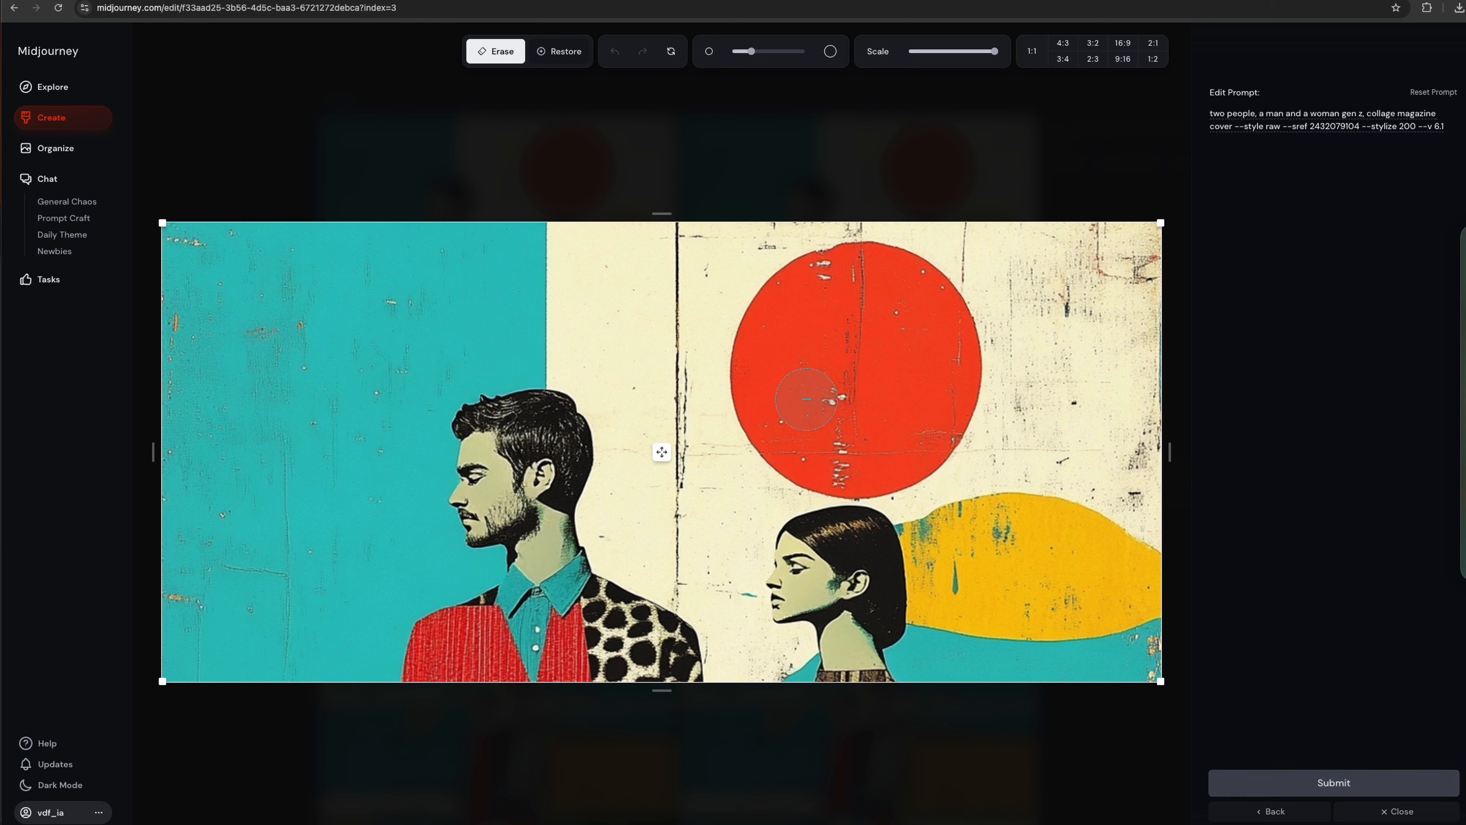
pyautogui.moveTo(751, 51); pyautogui.dragTo(794, 52)
pyautogui.moveTo(305, 206)
pyautogui.mouseDown()
pyautogui.moveTo(202, 316)
pyautogui.moveTo(213, 199)
pyautogui.moveTo(203, 519)
pyautogui.moveTo(162, 730)
pyautogui.moveTo(226, 631)
pyautogui.moveTo(356, 247)
pyautogui.moveTo(523, 197)
pyautogui.moveTo(429, 219)
pyautogui.moveTo(337, 339)
pyautogui.moveTo(271, 593)
pyautogui.moveTo(286, 736)
pyautogui.moveTo(308, 487)
pyautogui.moveTo(387, 332)
pyautogui.moveTo(519, 239)
pyautogui.moveTo(684, 210)
pyautogui.mouseUp()
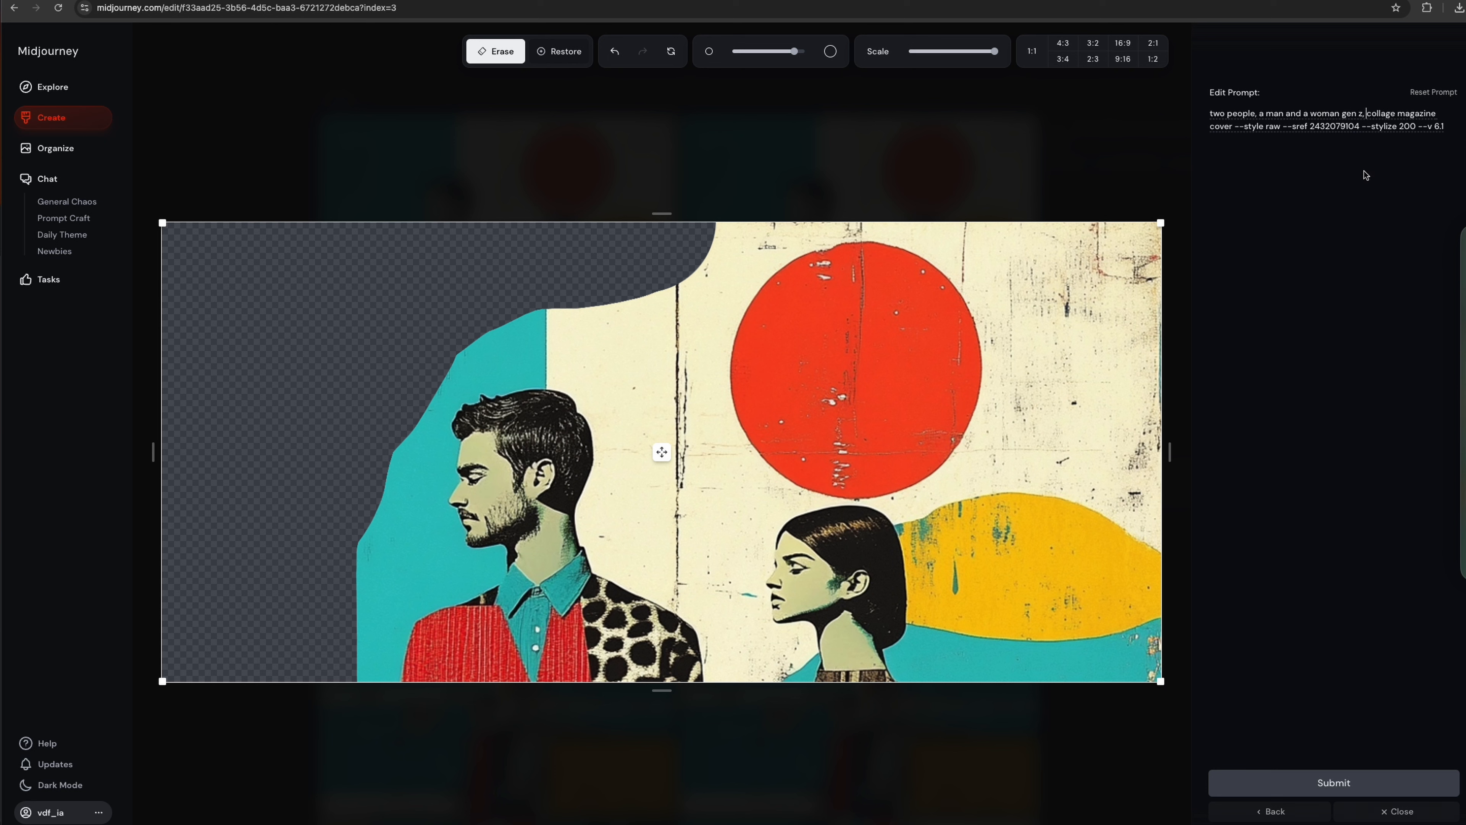
# Add "with flowers," after "gen z," in the edit prompt, submit it and view the results among the creations.
pyautogui.click(1367, 113)
pyautogui.write('with flowers')
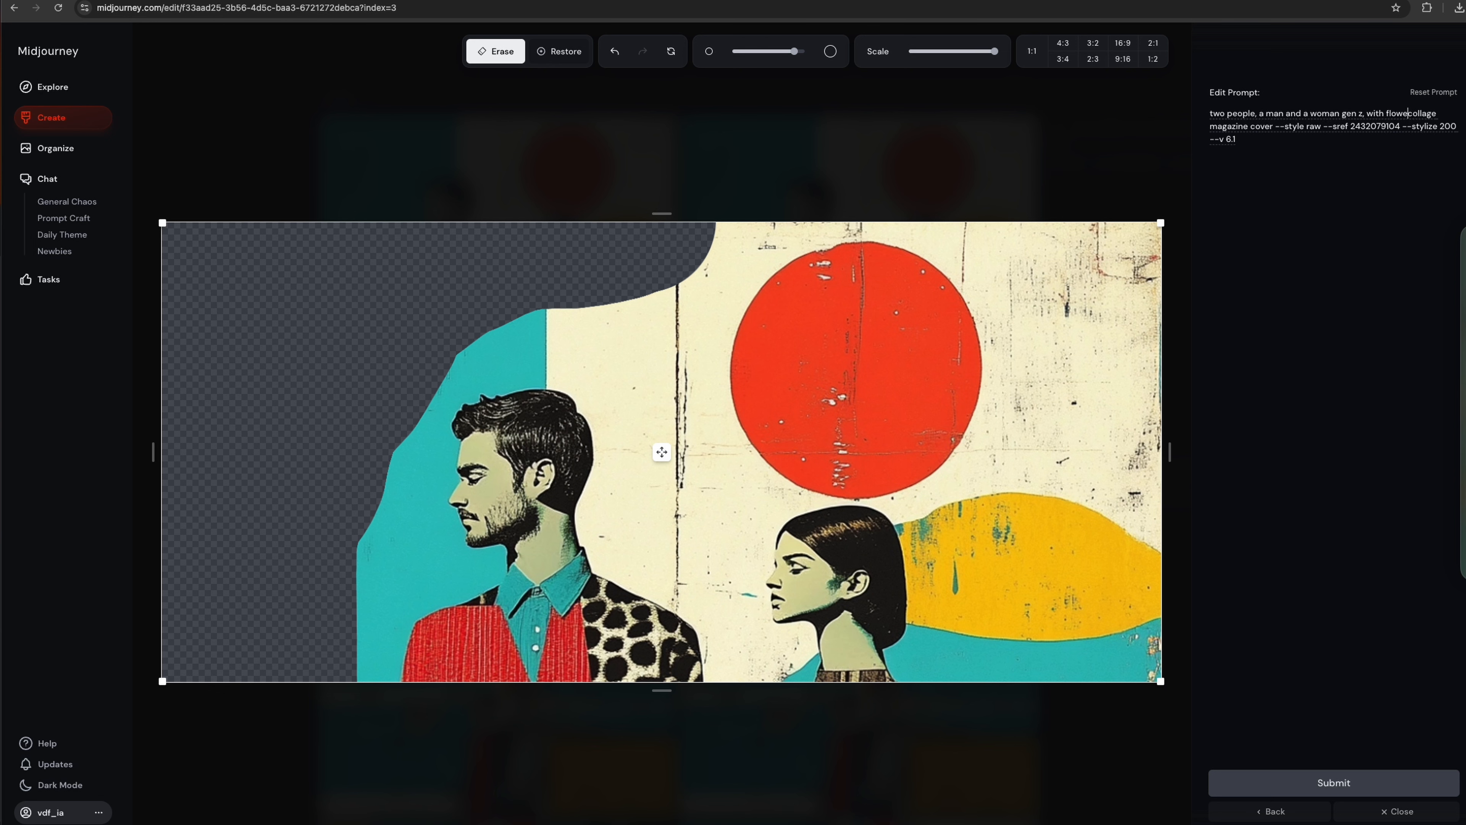
pyautogui.write(',')
pyautogui.click(1330, 779)
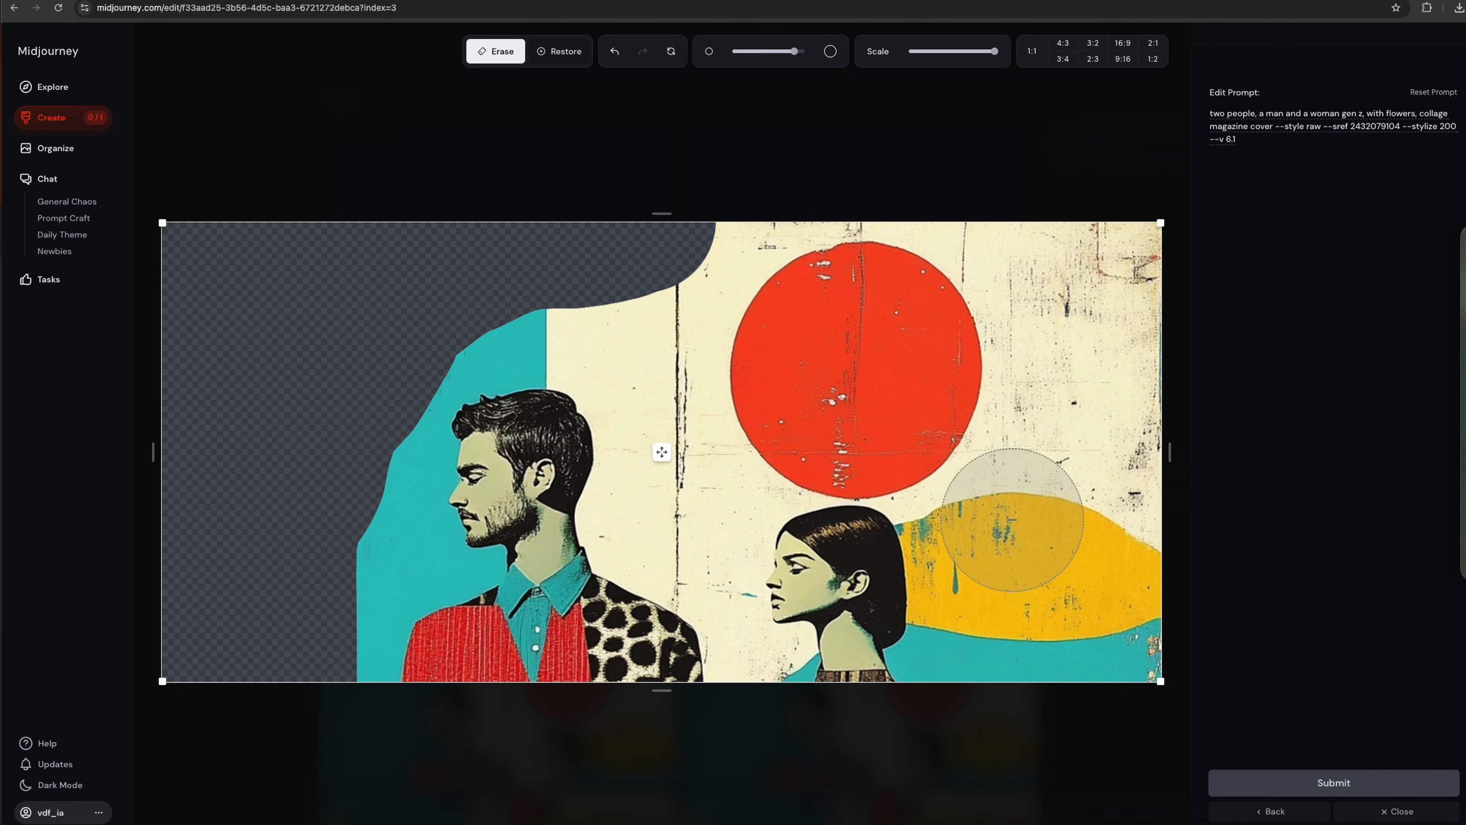
pyautogui.click(61, 124)
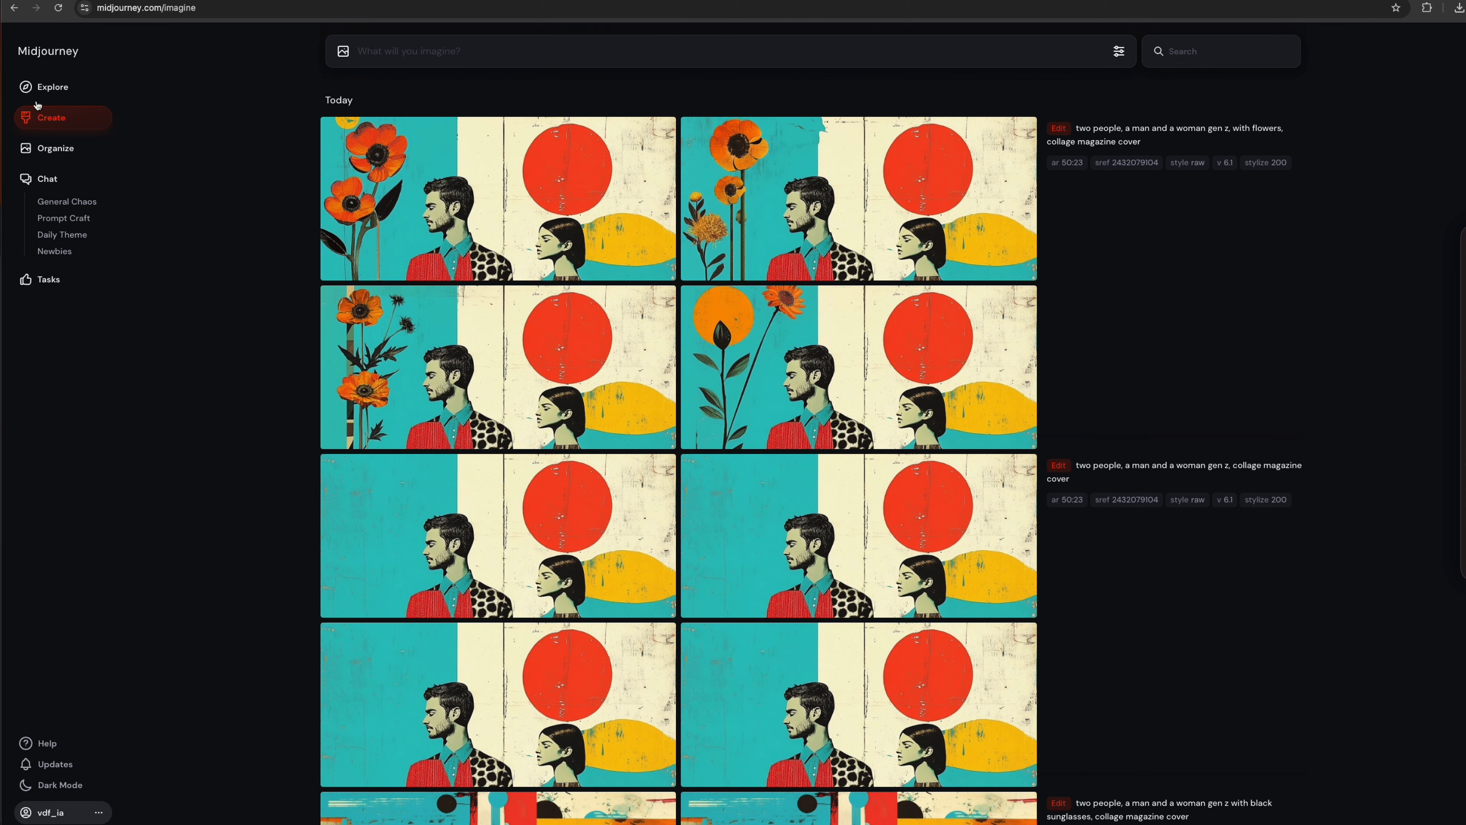
# Search the liked images on the Explore page for "flowers".
pyautogui.click(39, 87)
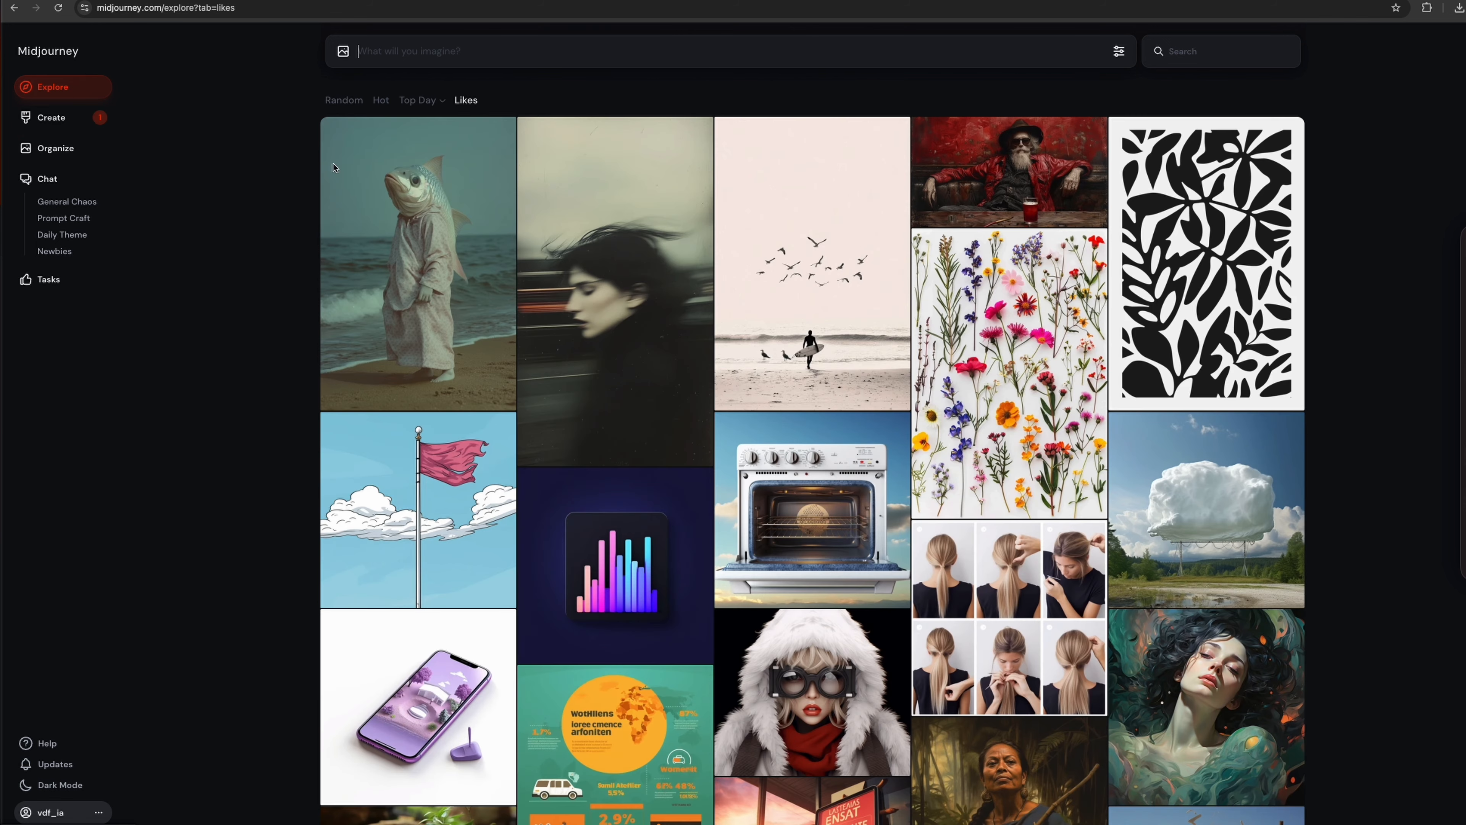
pyautogui.click(1233, 49)
pyautogui.write('flou')
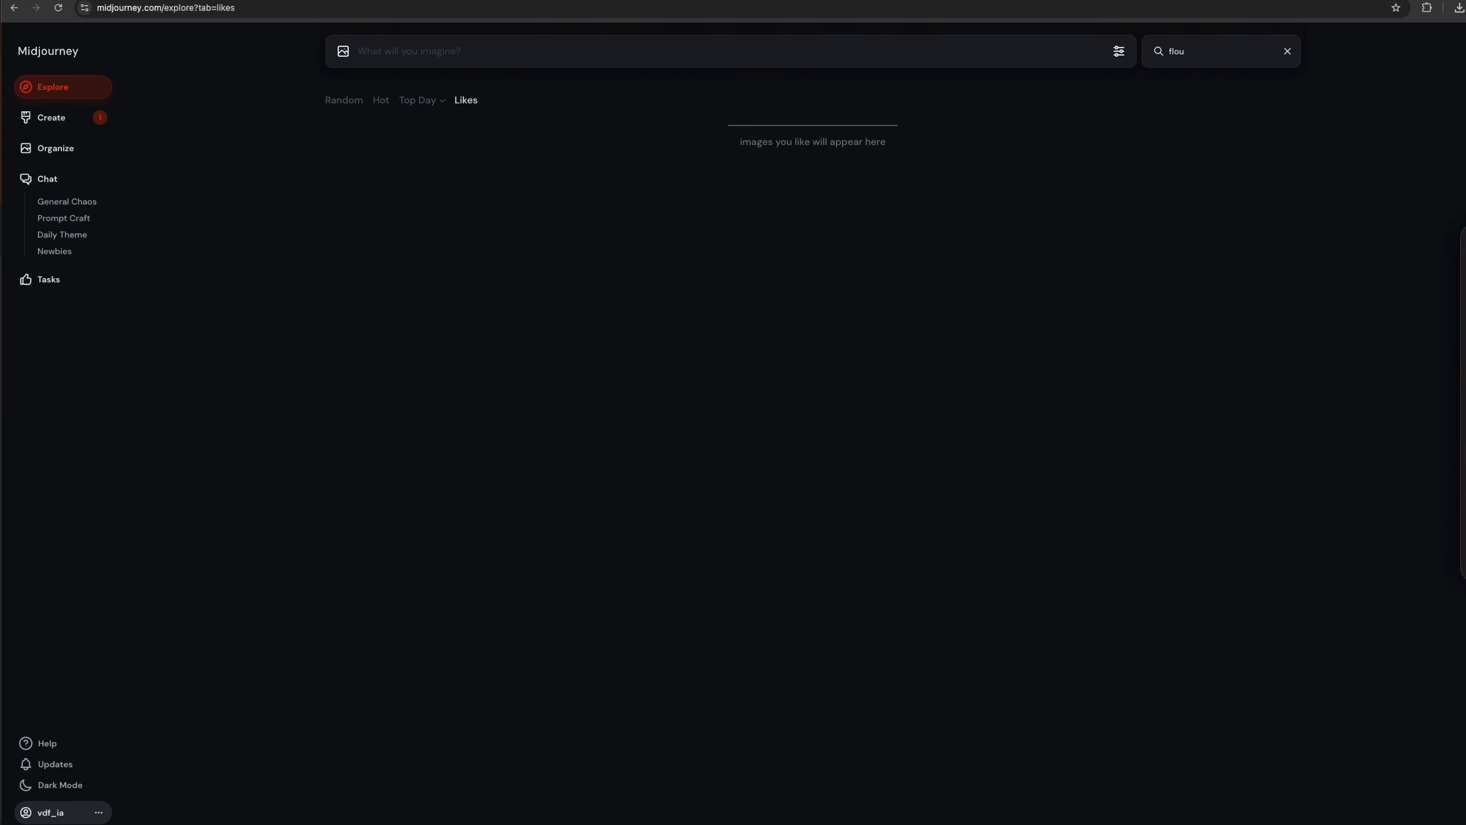
pyautogui.press('BackSpace')
pyautogui.press('BackSpace')
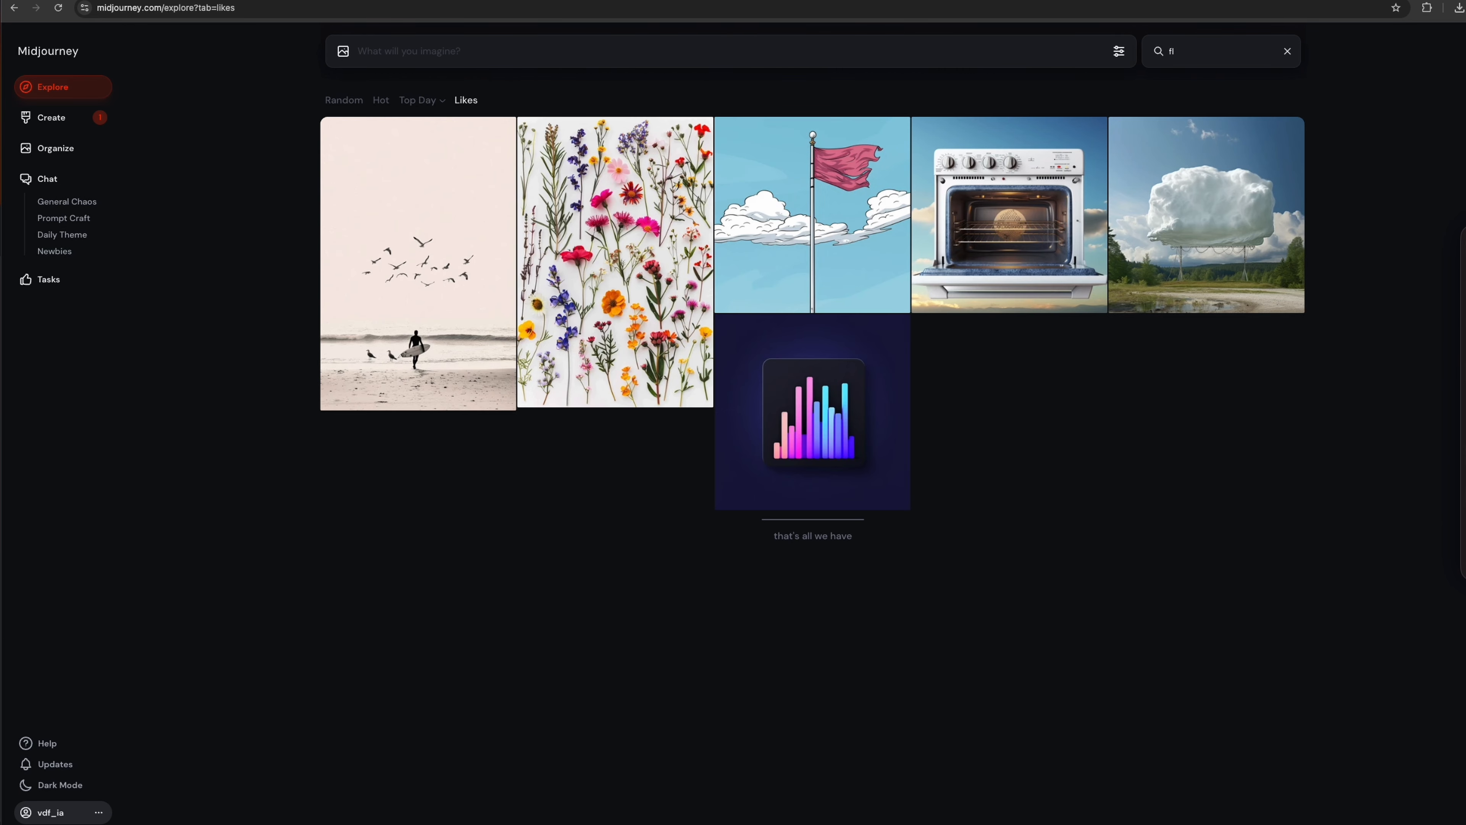
pyautogui.write('owers')
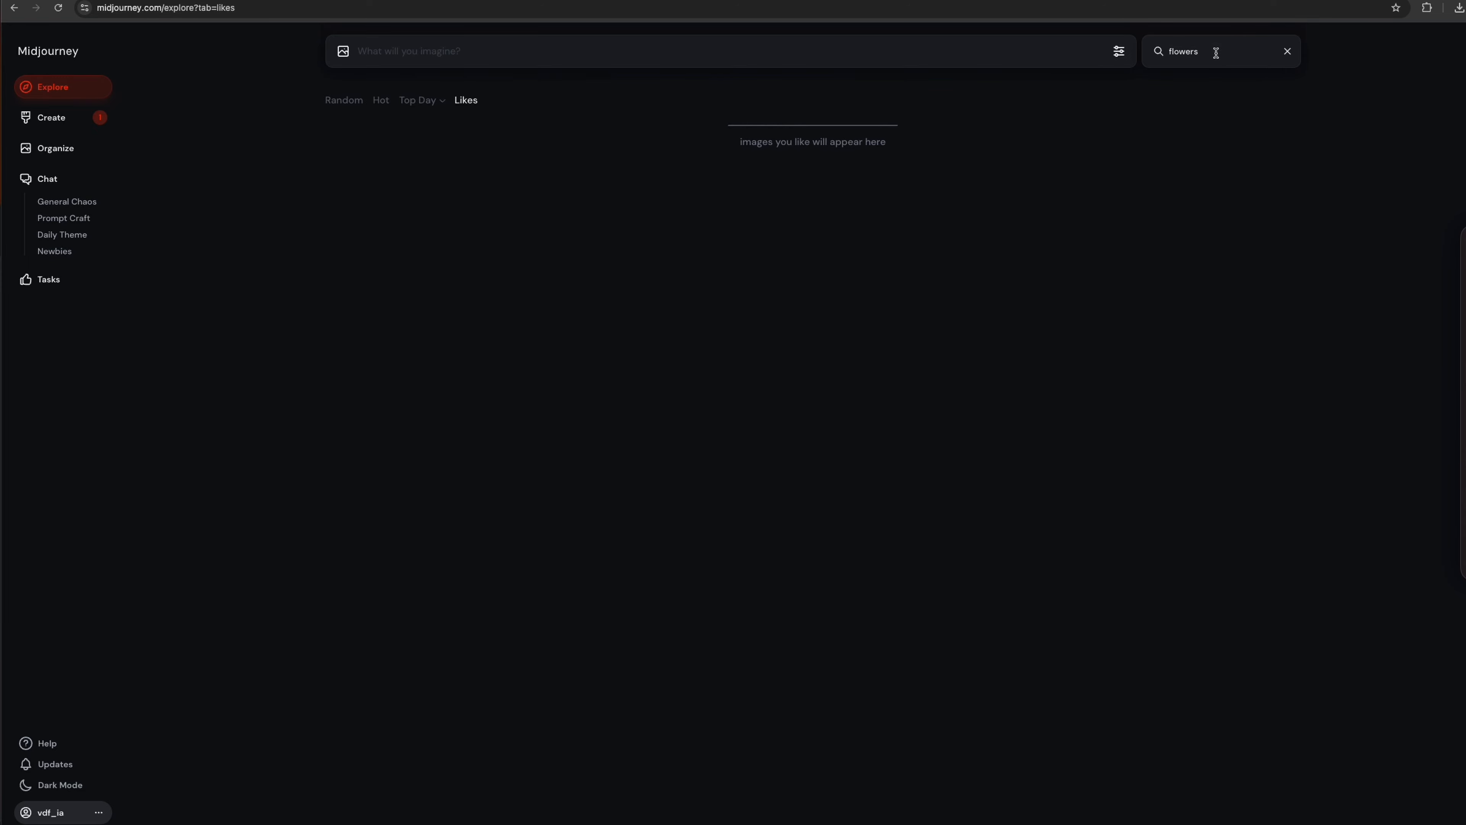
# Switch Explore to random community images, search for "flowers" and browse the results.
pyautogui.click(345, 100)
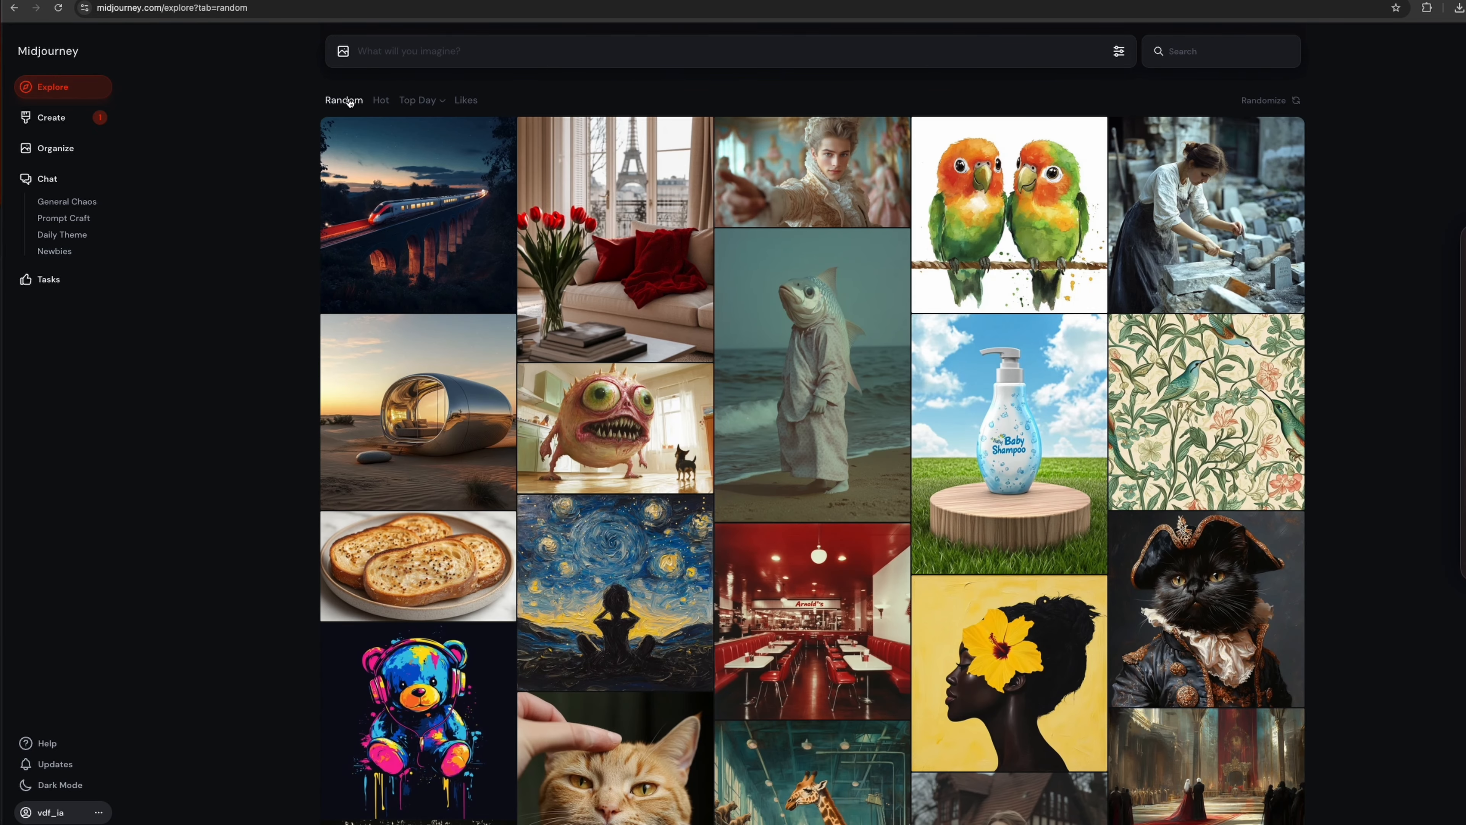
pyautogui.click(1225, 51)
pyautogui.write('flowers')
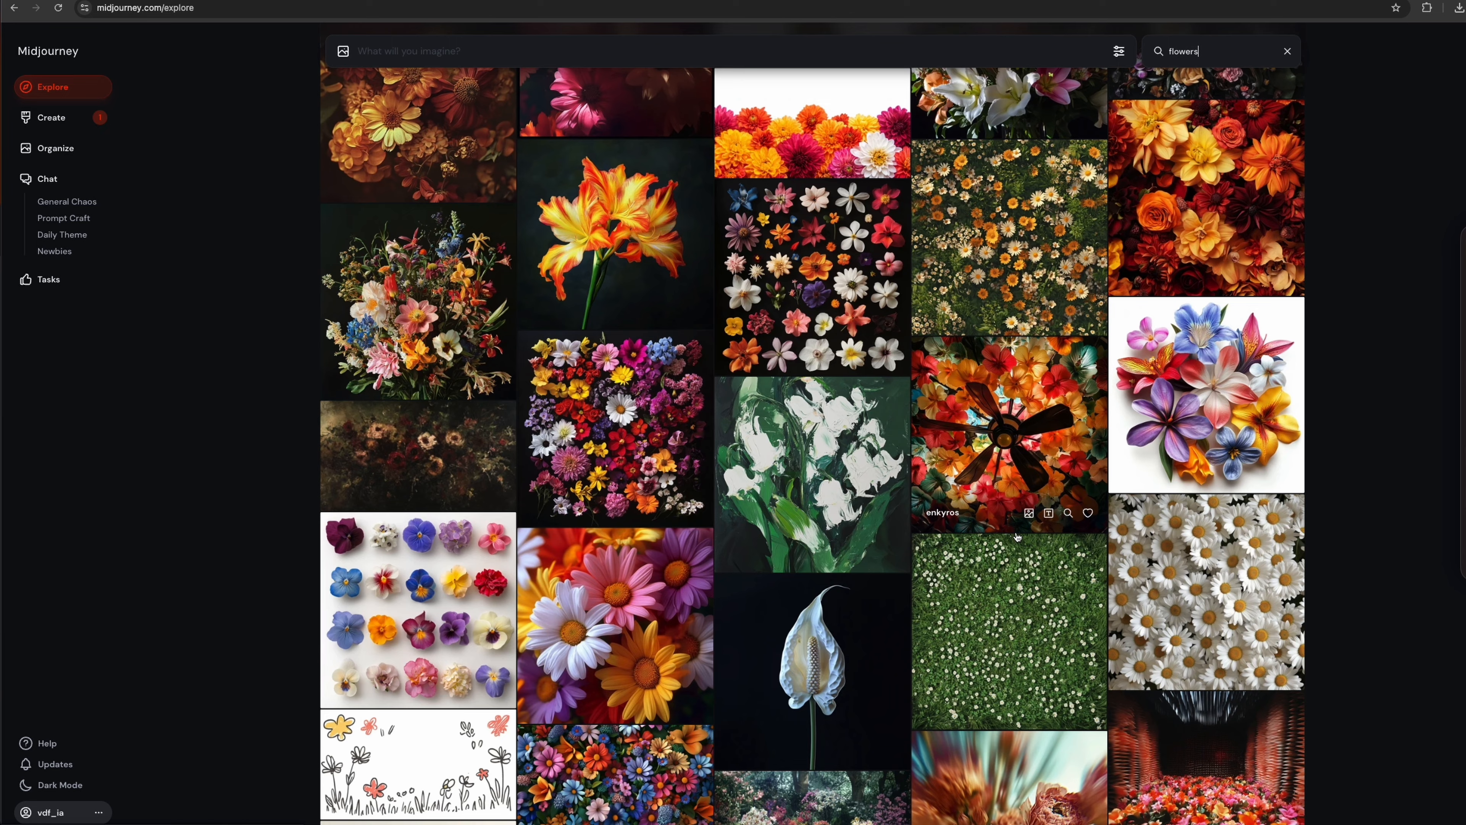
pyautogui.scroll(-4, 1017, 537)
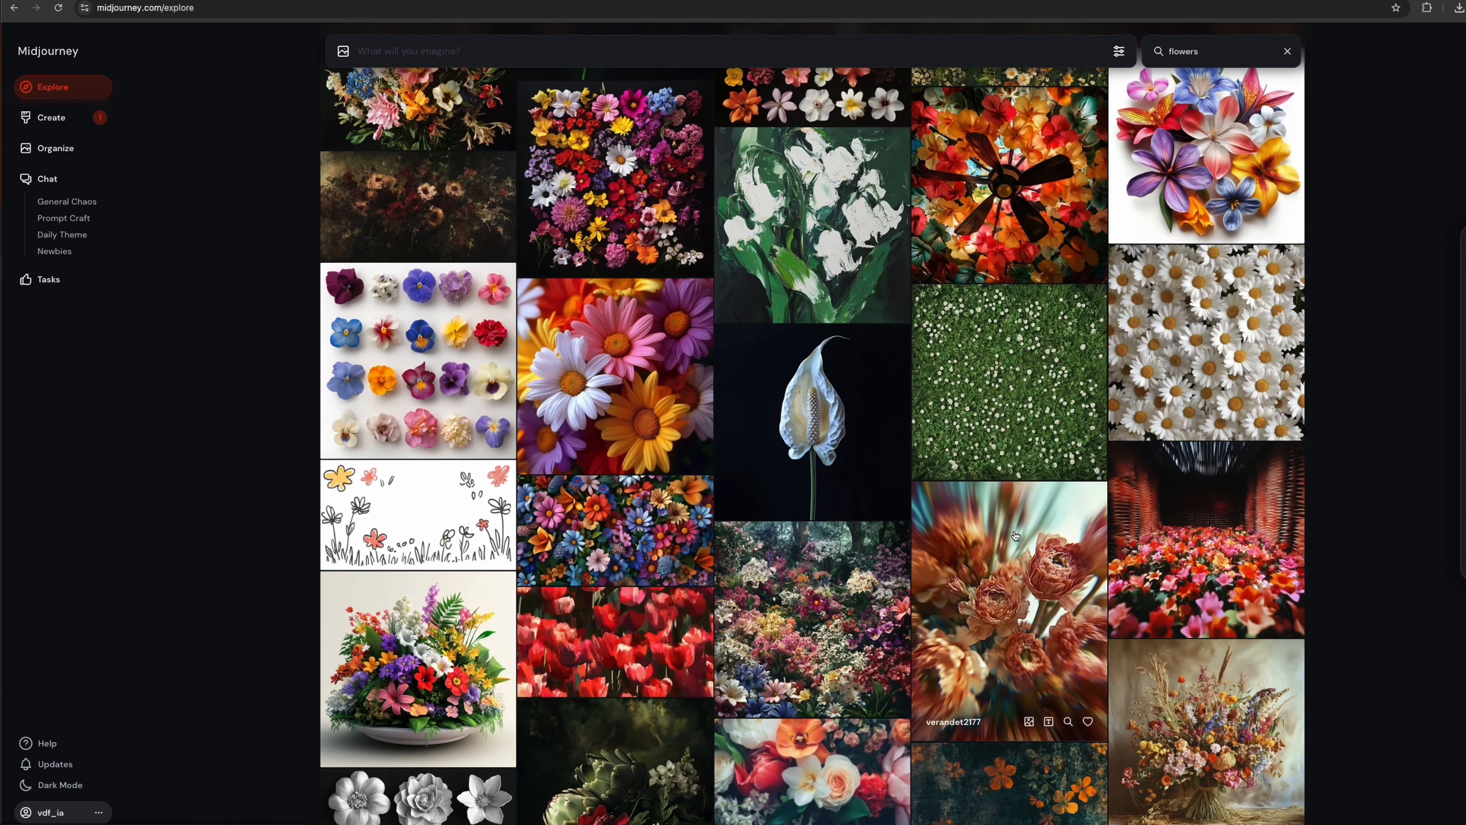
# Open the white shasta daisy background image from the search results and copy its image URL.
pyautogui.click(1204, 379)
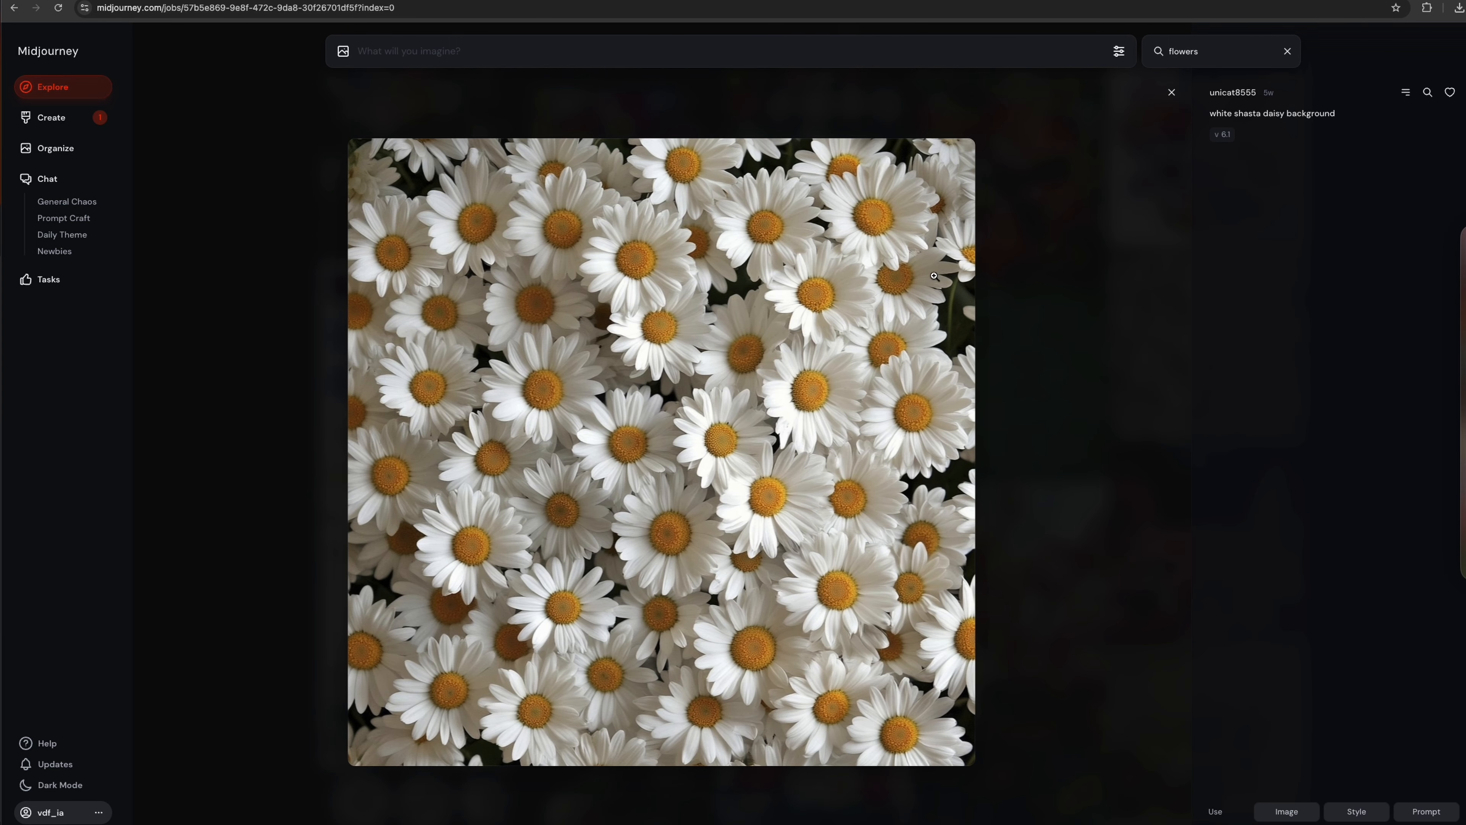
pyautogui.click(1406, 92)
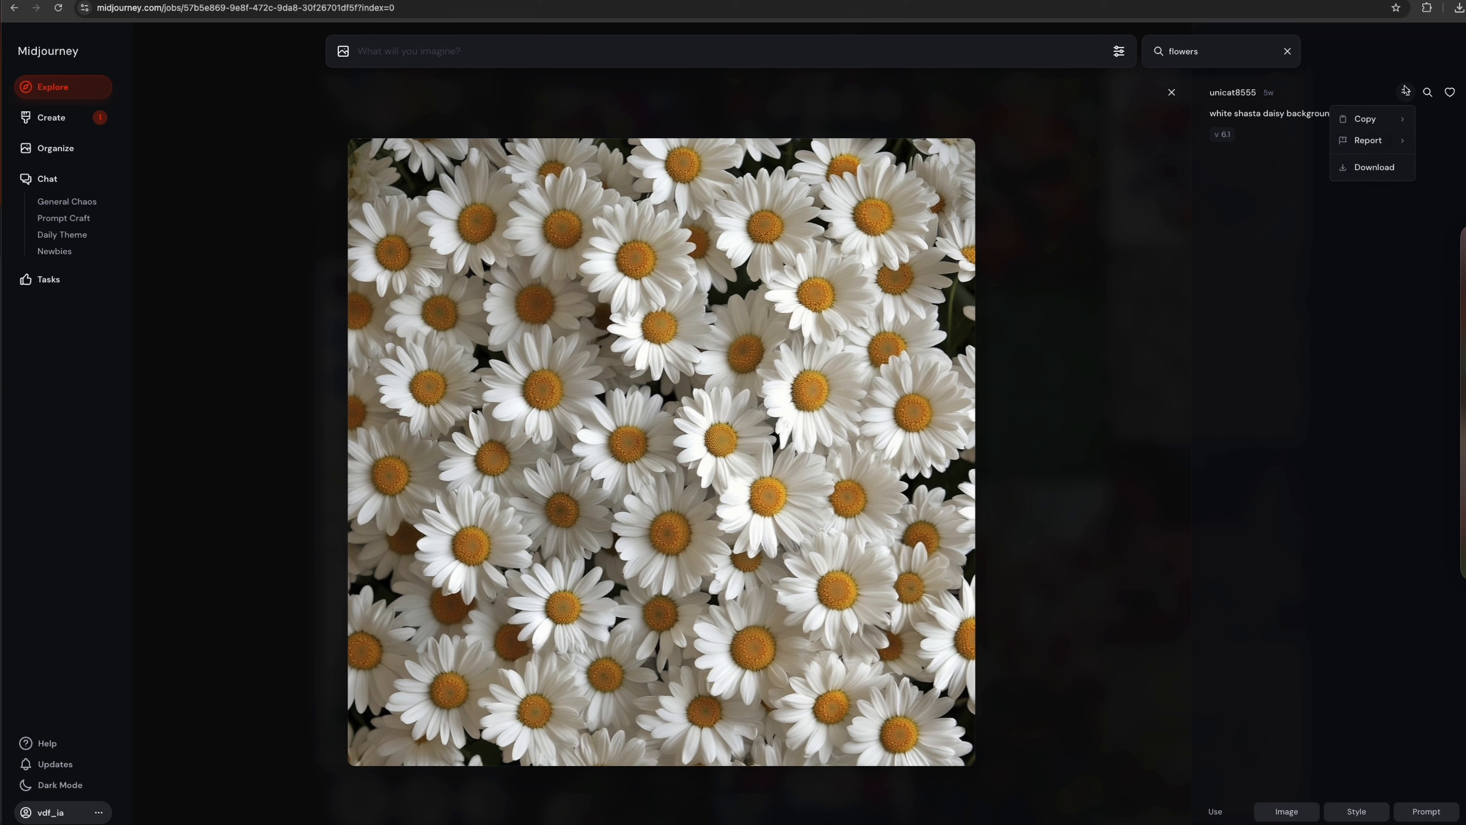
pyautogui.moveTo(1377, 120)
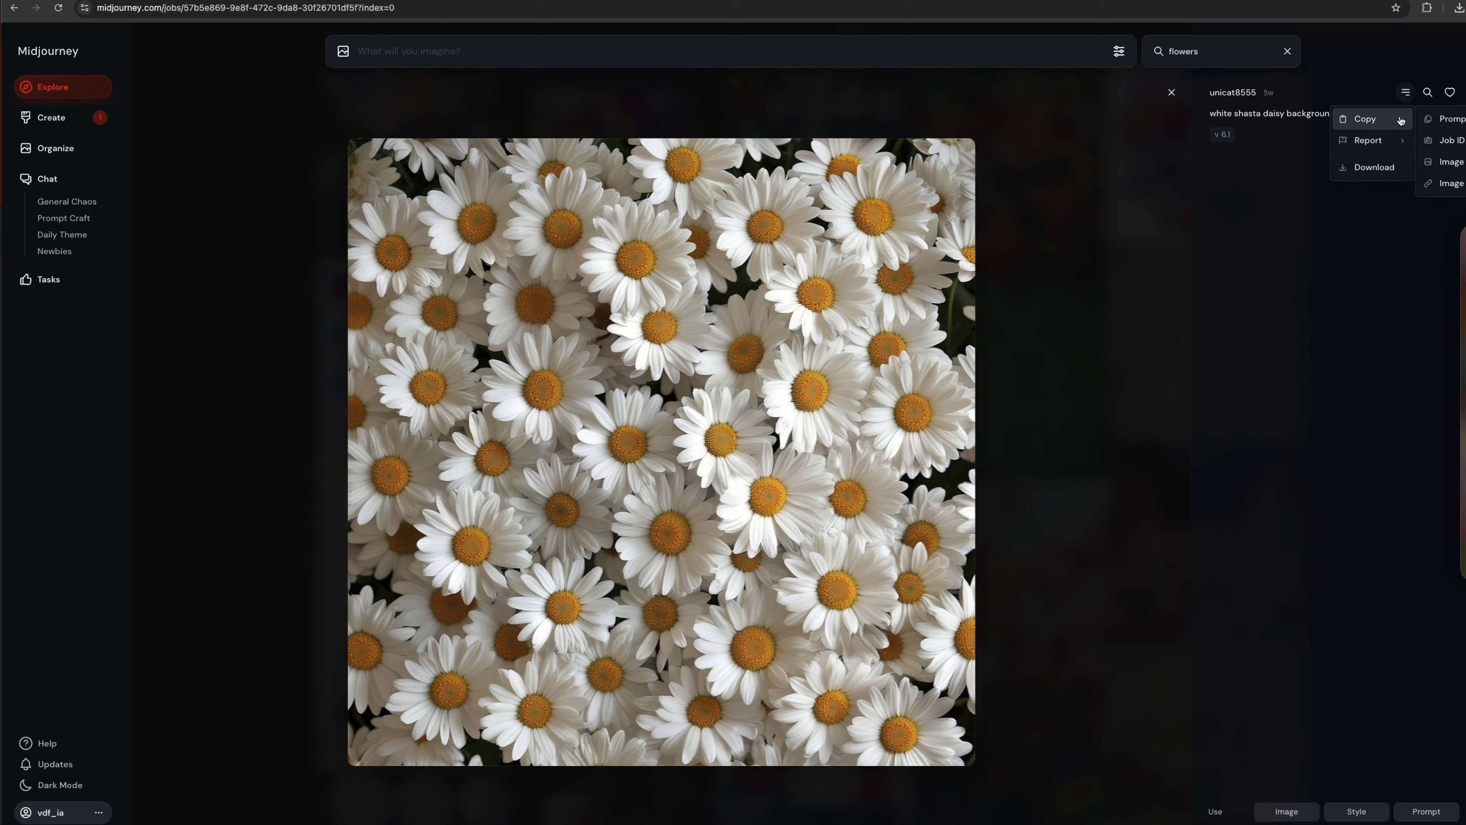
pyautogui.click(1447, 184)
# Return to the creations, open the first orange-flower collage result and reopen its edit with the erased area.
pyautogui.click(56, 120)
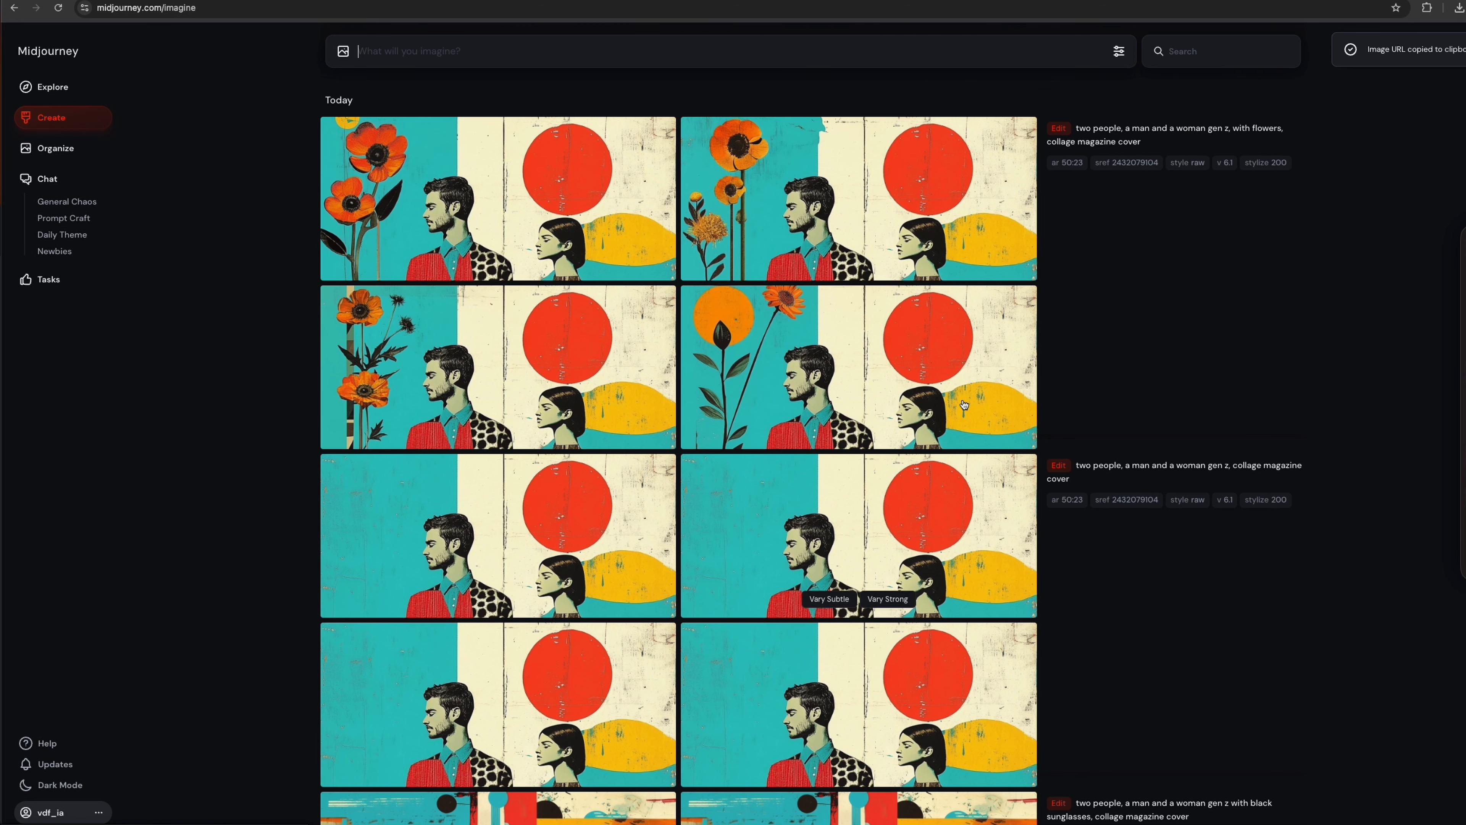
pyautogui.click(604, 231)
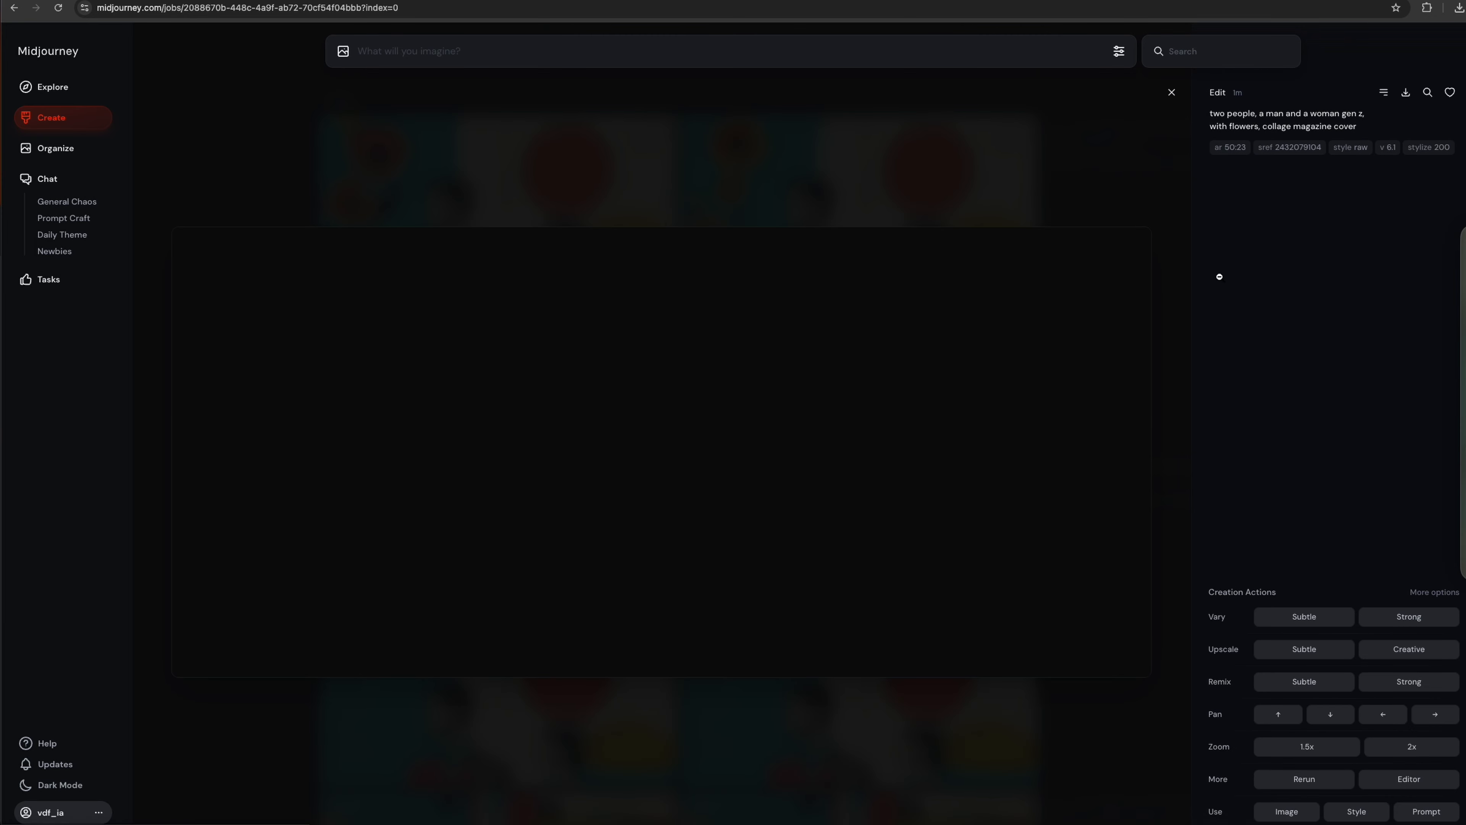
pyautogui.click(1192, 92)
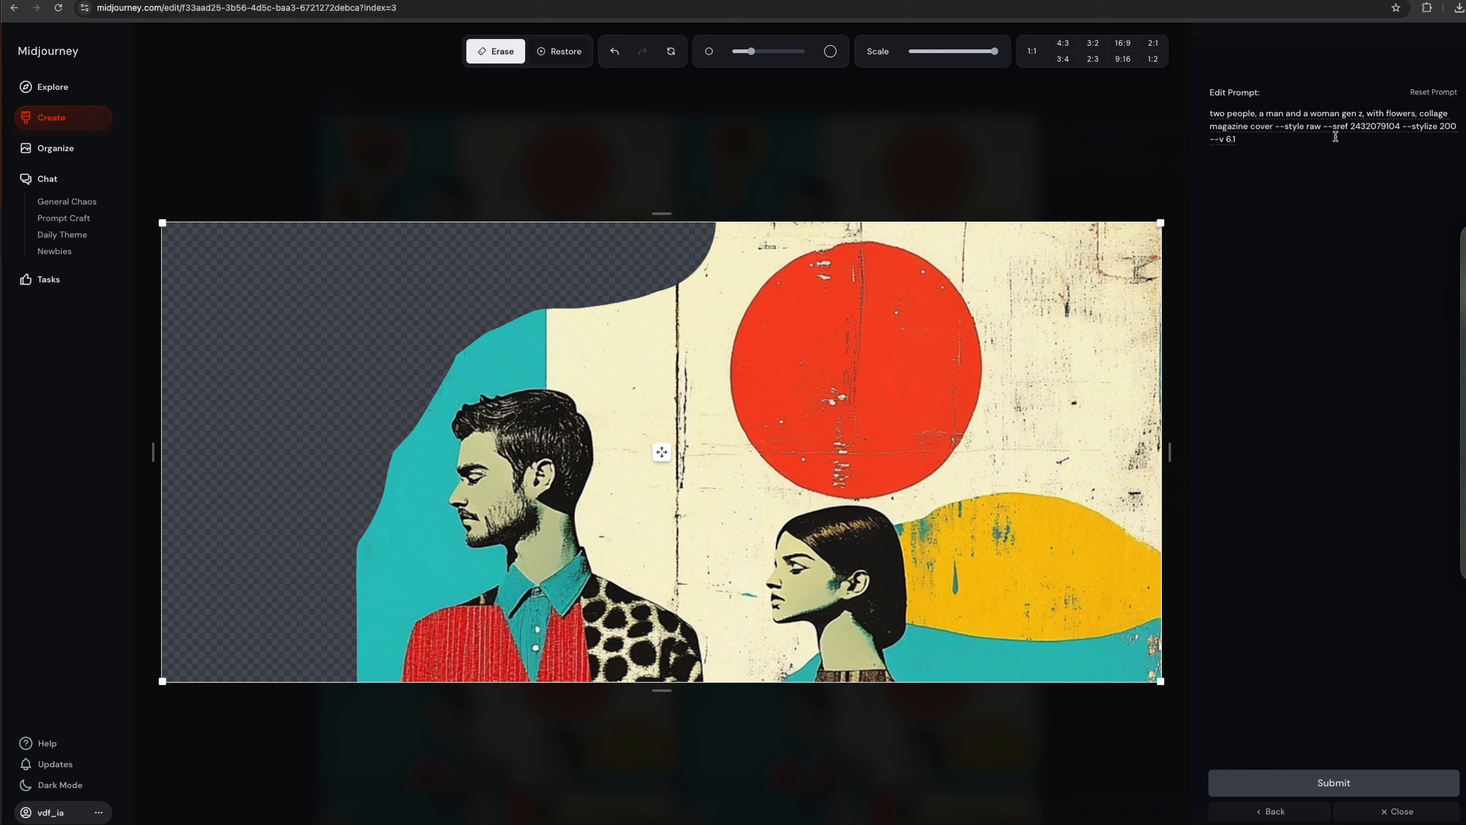
# Replace the --sref code in the edit prompt with the copied daisy image URL, submit it and view the results among the creations.
pyautogui.moveTo(1354, 127); pyautogui.dragTo(1397, 129)
pyautogui.press('super+v')
pyautogui.moveTo(1240, 175)
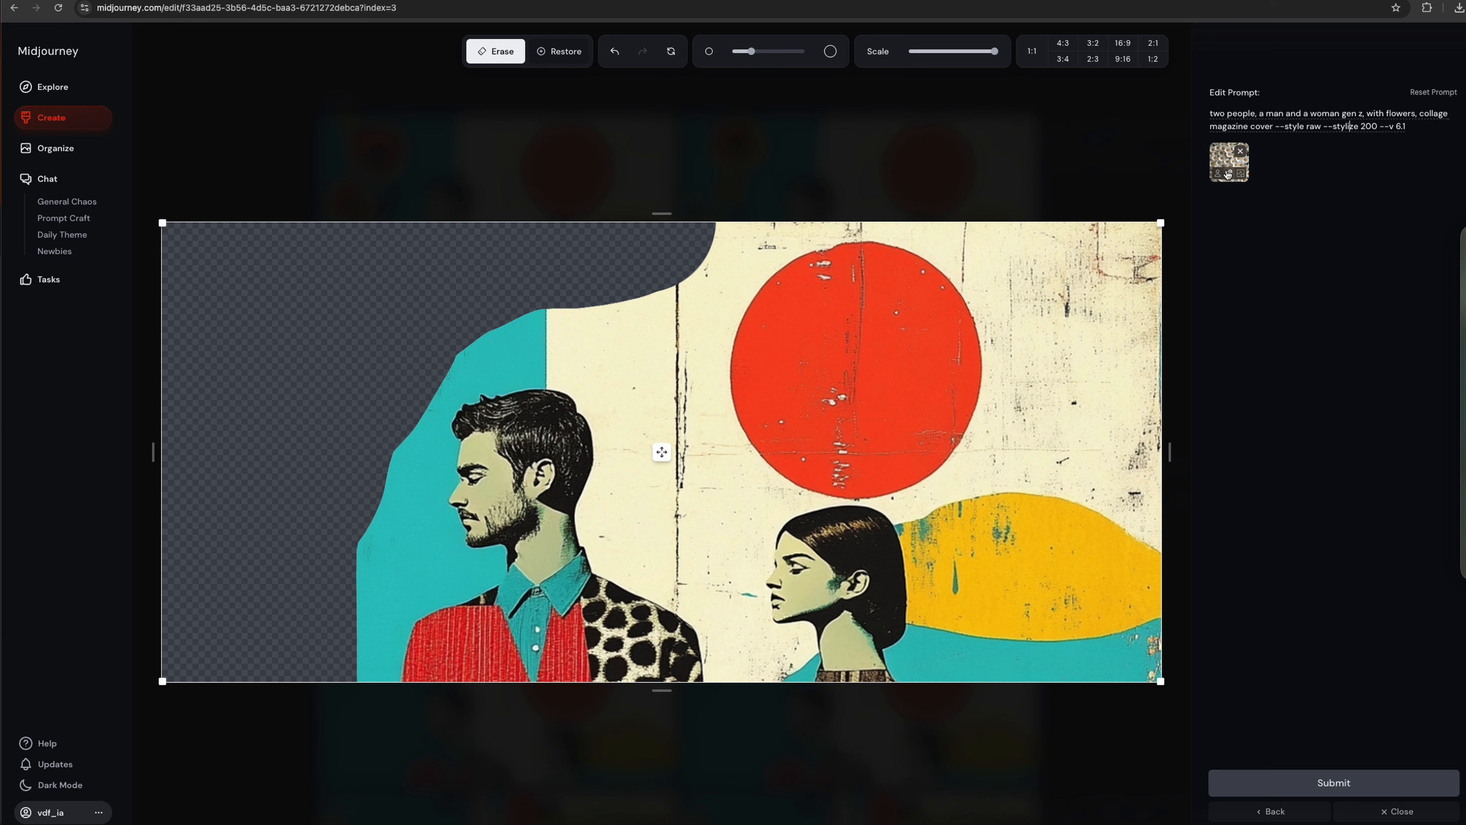
pyautogui.click(1322, 783)
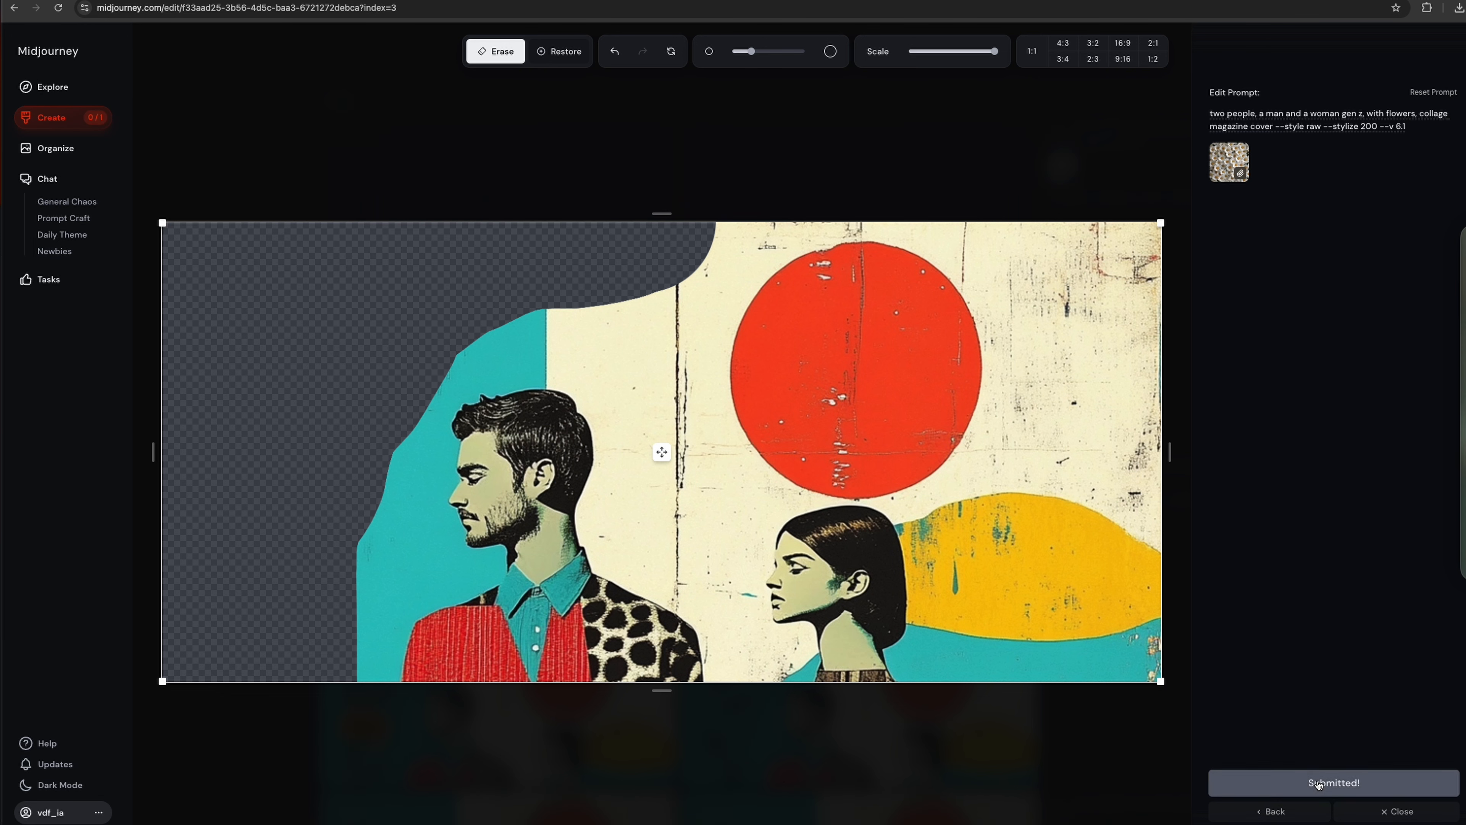
pyautogui.click(56, 122)
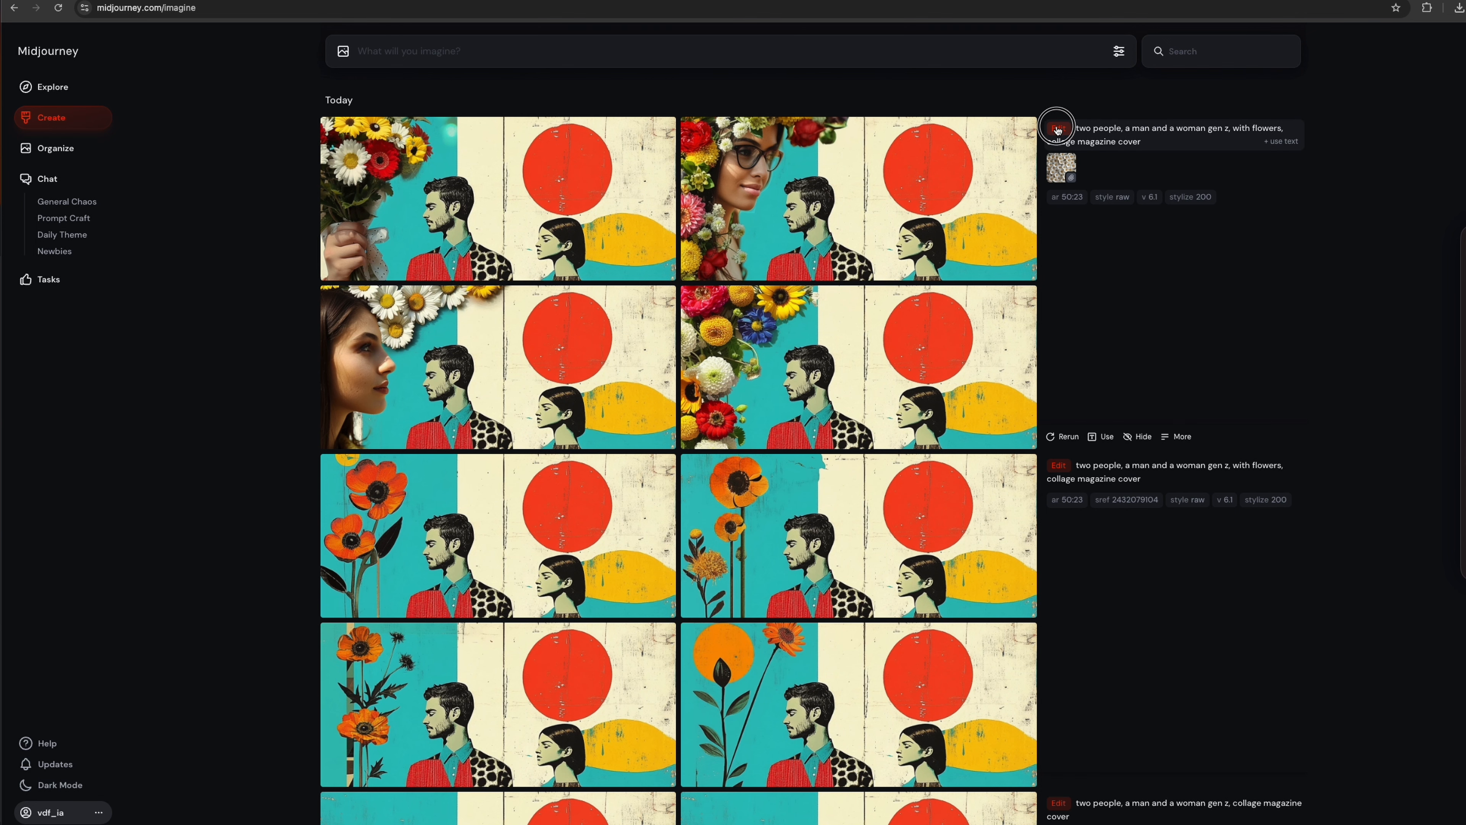
# Reopen the newest edit with the daisy style reference and submit it again with the same prompt.
pyautogui.click(1058, 127)
pyautogui.click(1391, 780)
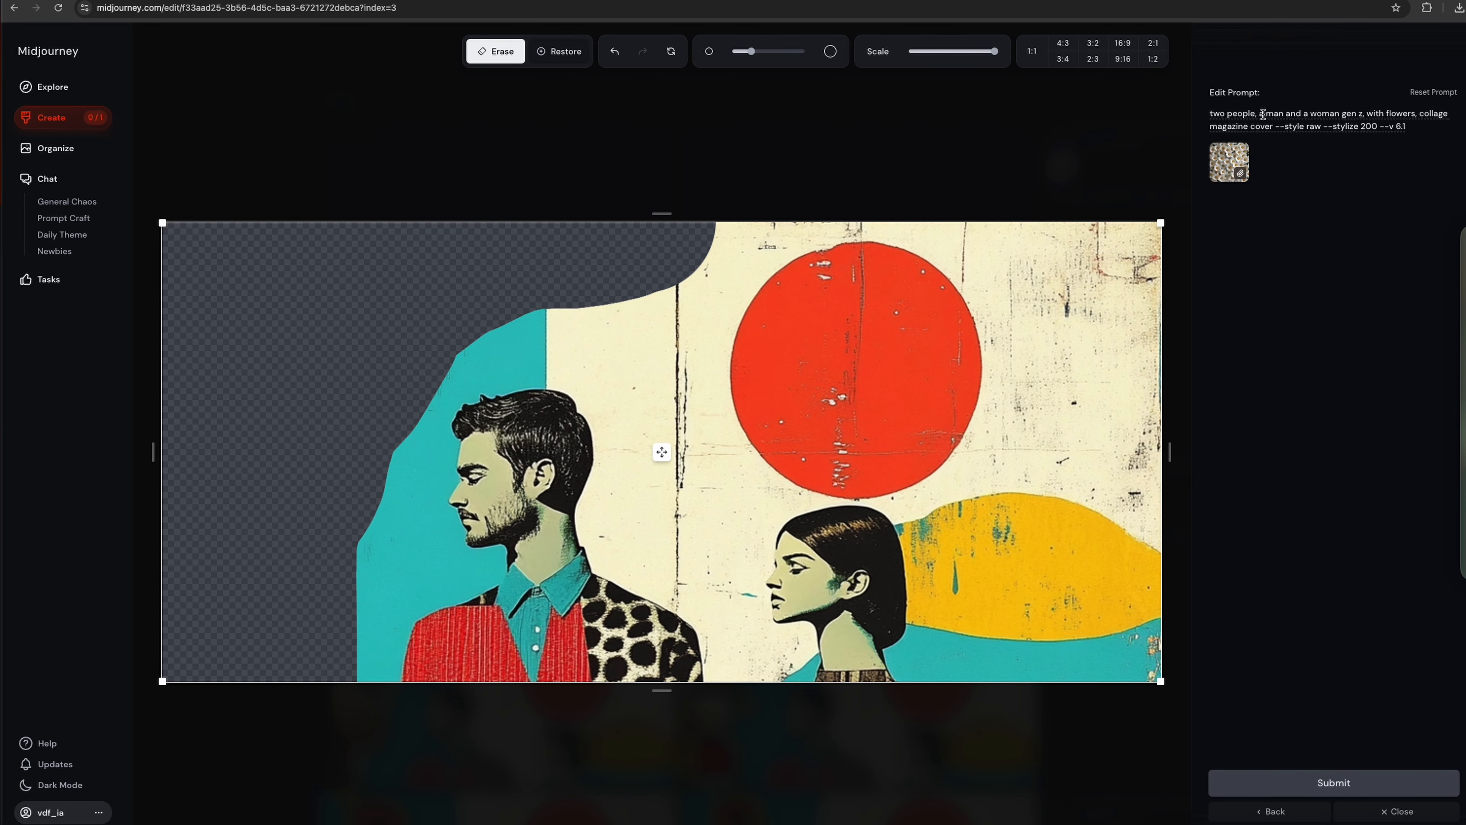
# Shorten the edit prompt's text to "flowers, collage magazine cover", submit it and view the generated images among the creations.
pyautogui.moveTo(1366, 116); pyautogui.dragTo(1208, 107)
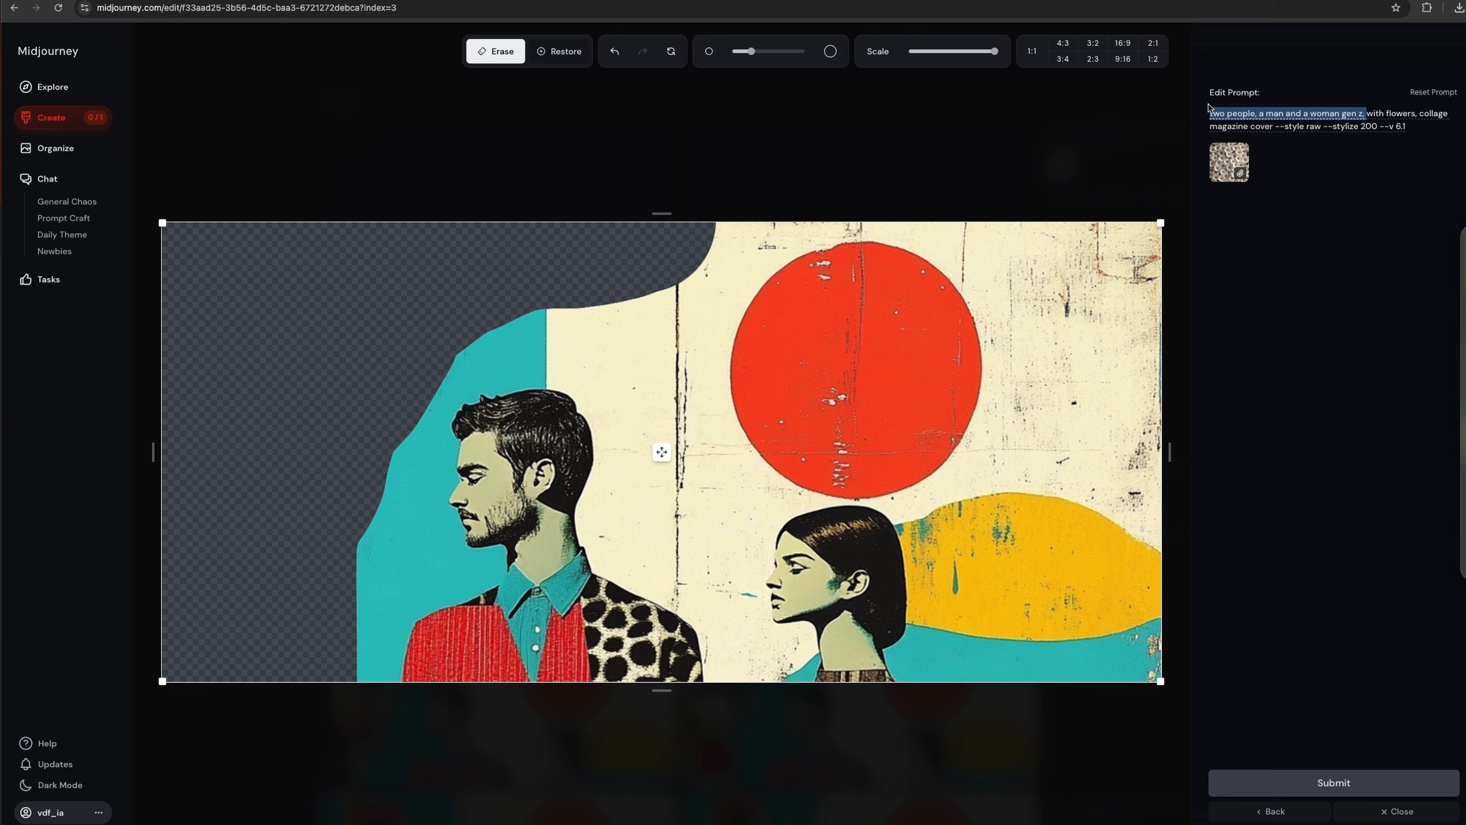
pyautogui.press('BackSpace')
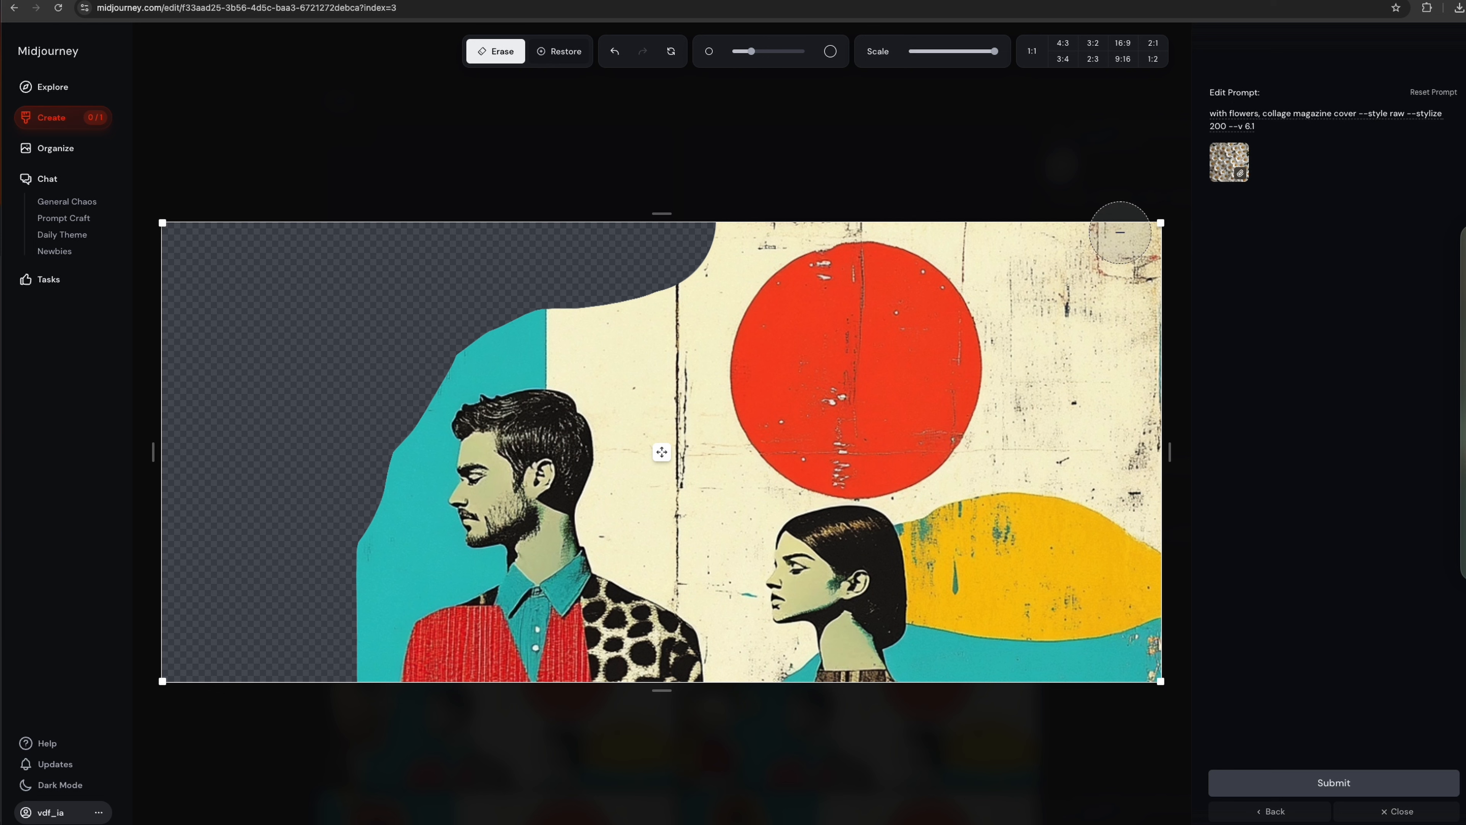
pyautogui.doubleClick(1218, 113)
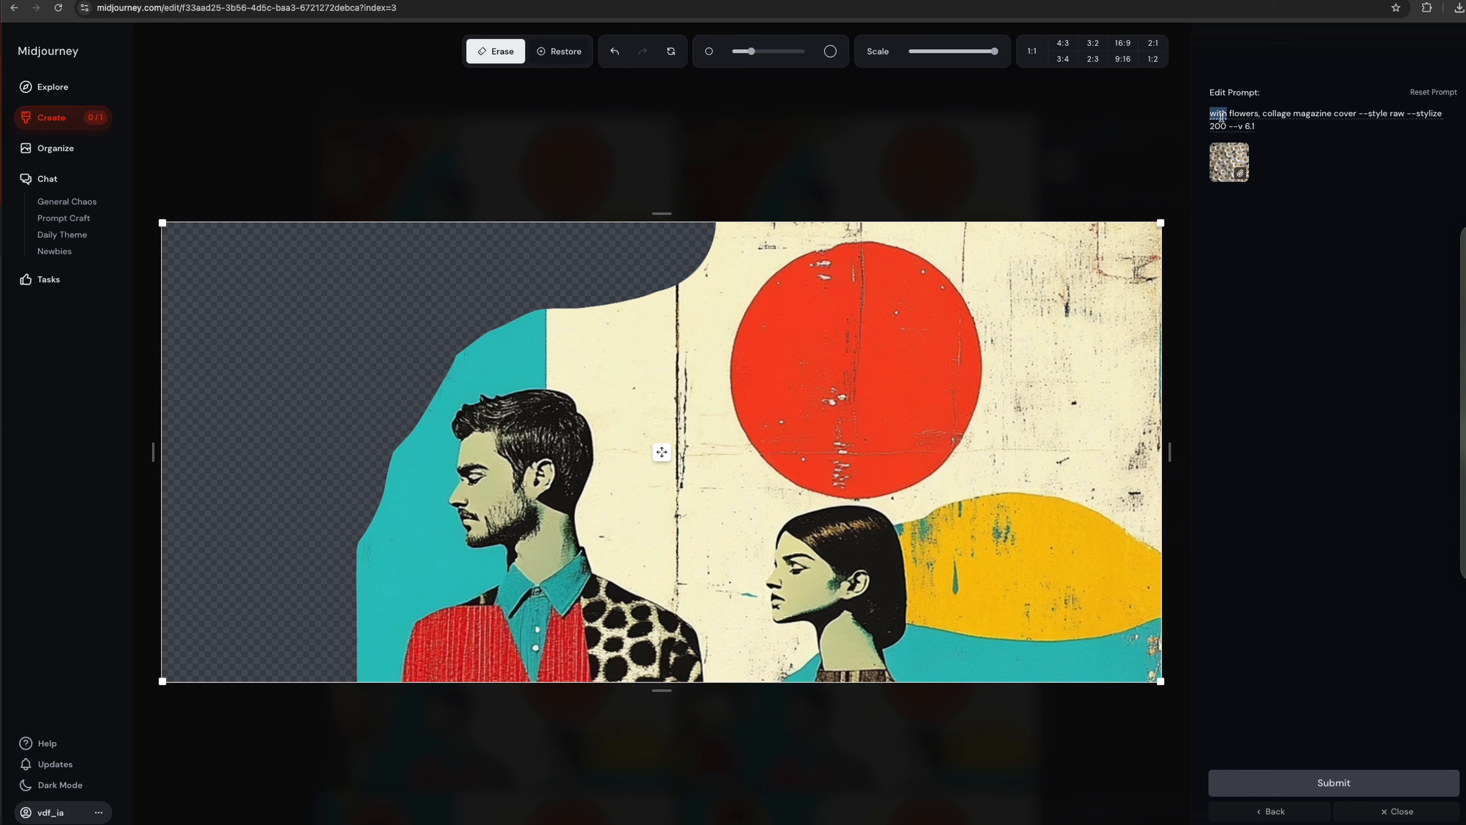
pyautogui.press('BackSpace')
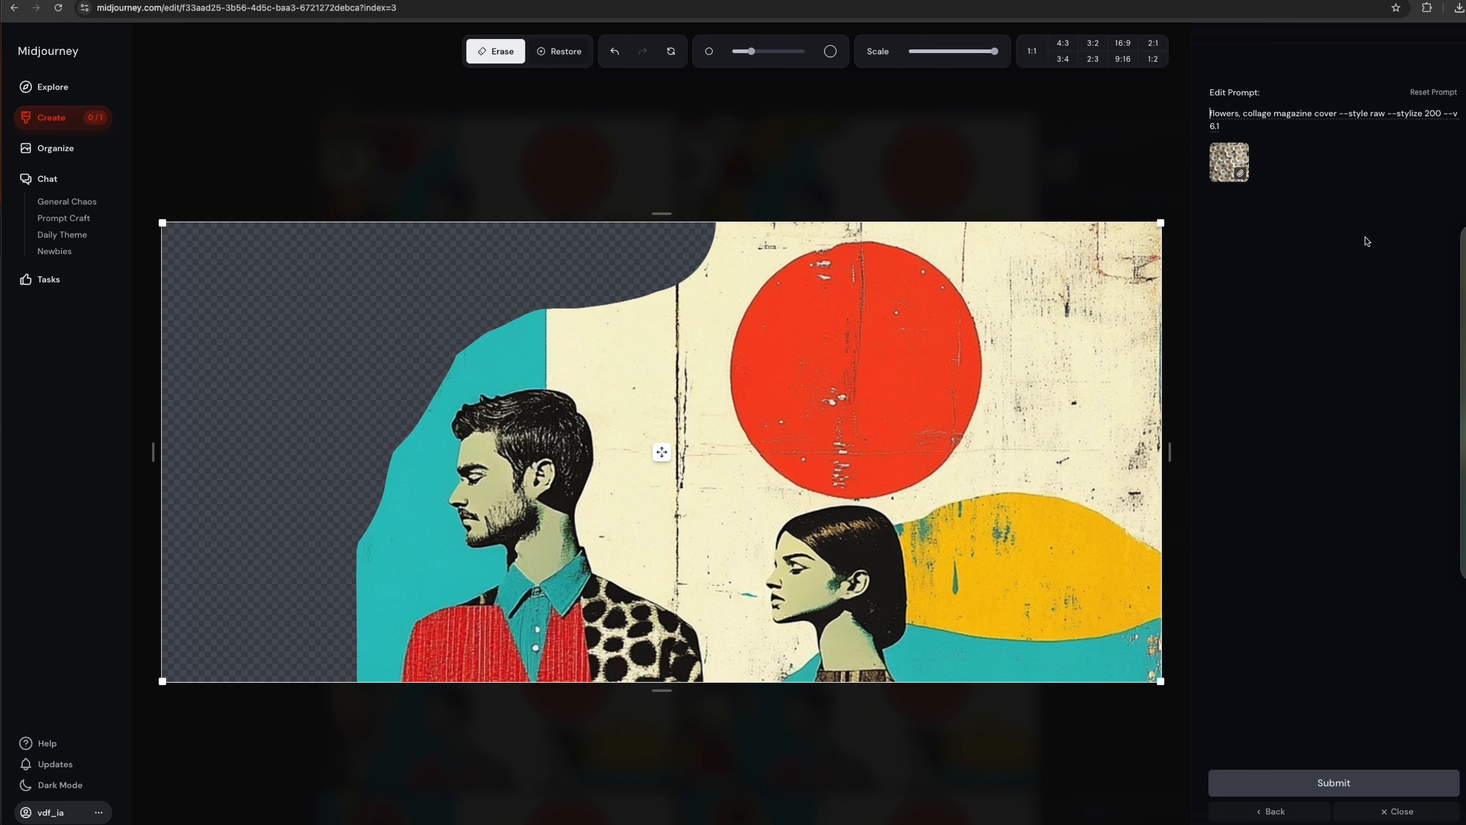
pyautogui.click(1297, 779)
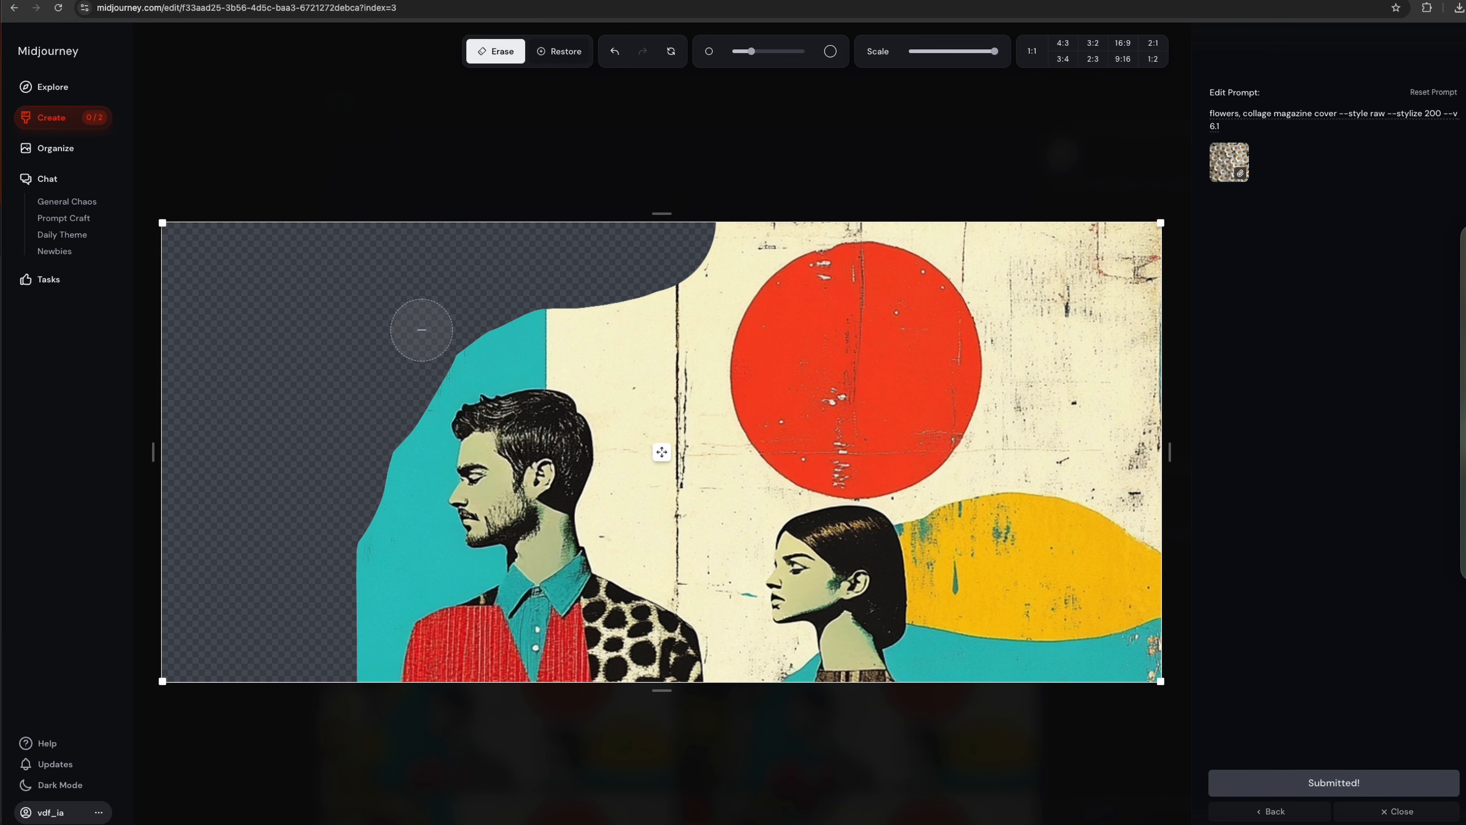
pyautogui.click(63, 122)
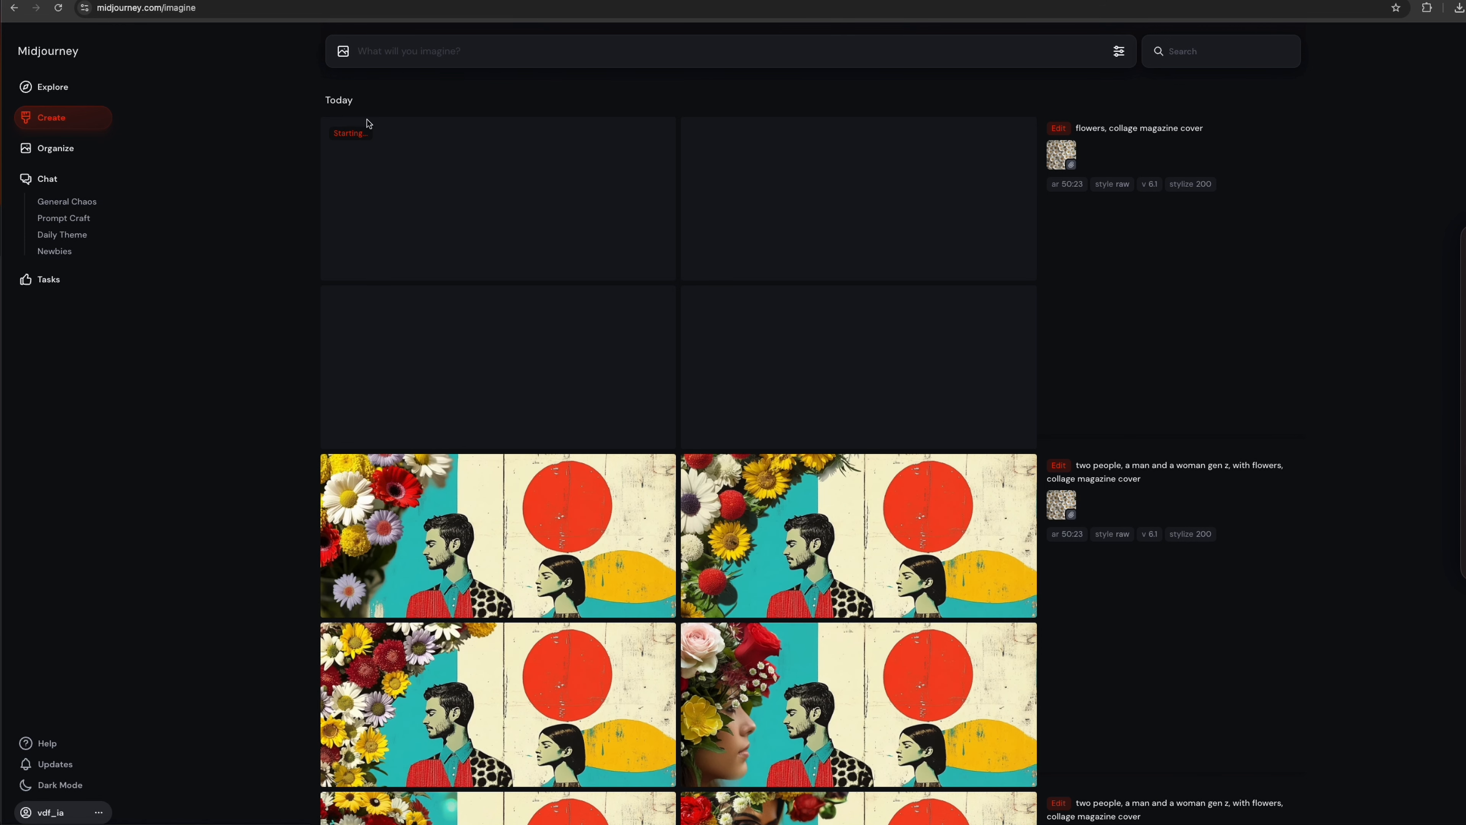
pyautogui.moveTo(750, 520)
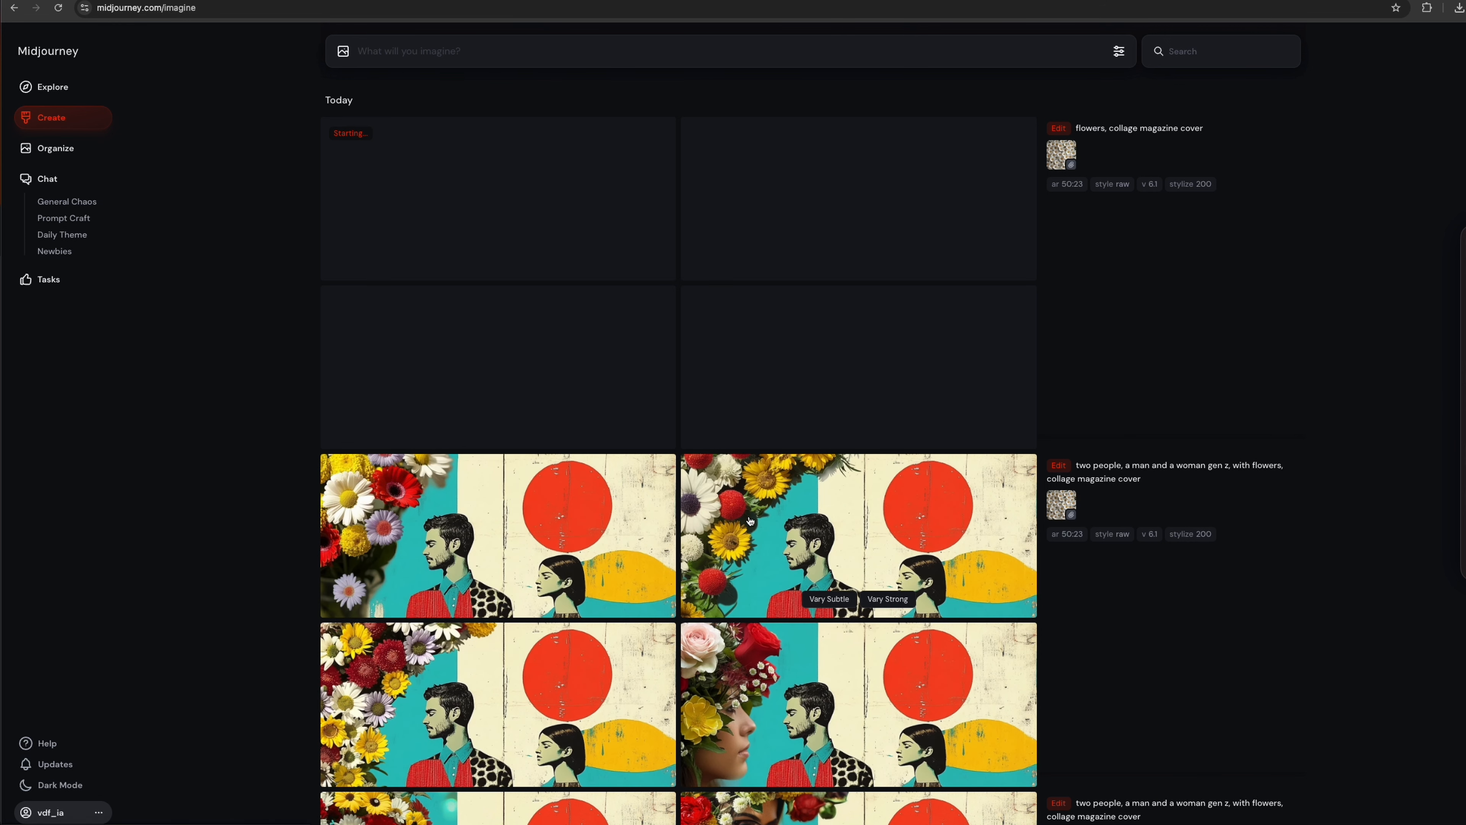